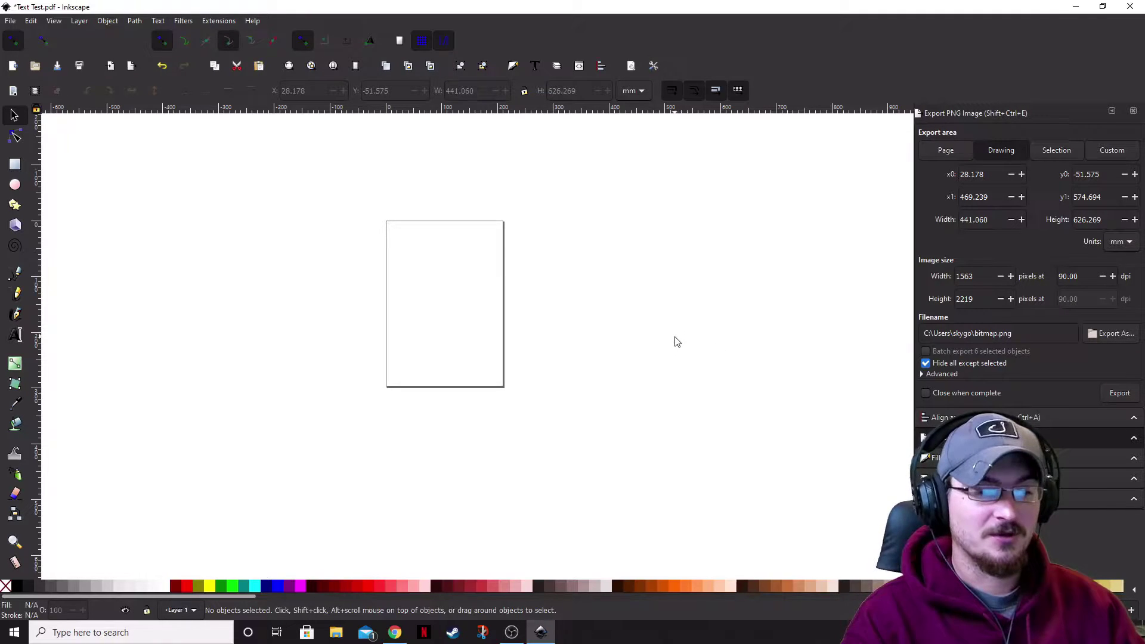
In Calligraphr, start a new template and add the Minimal English character set.
left_click(394, 632)
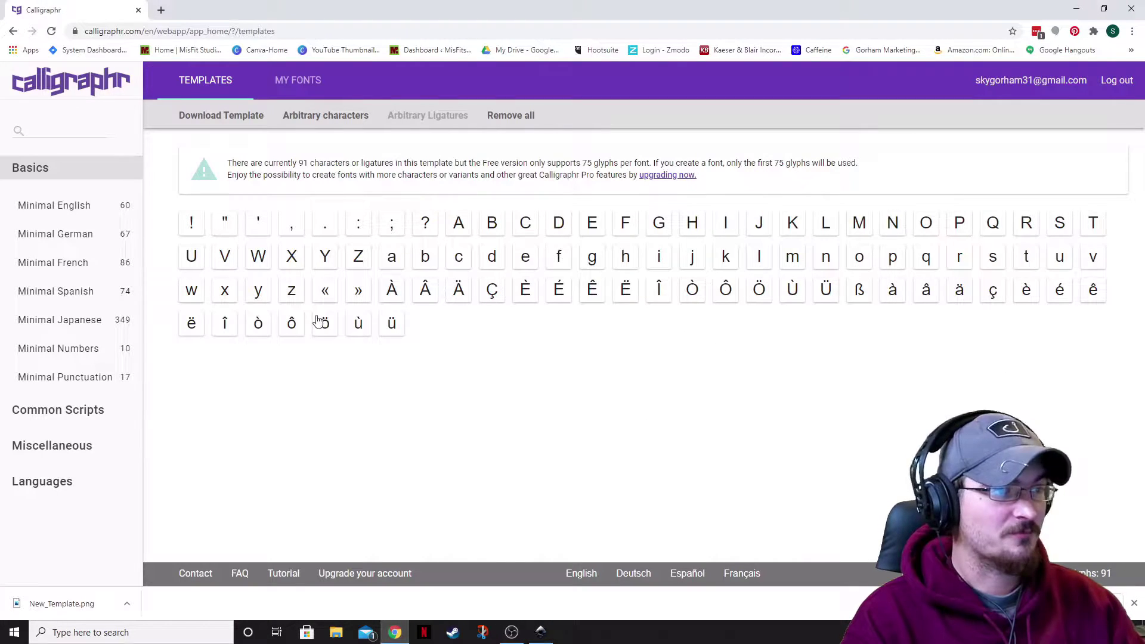
left_click(89, 88)
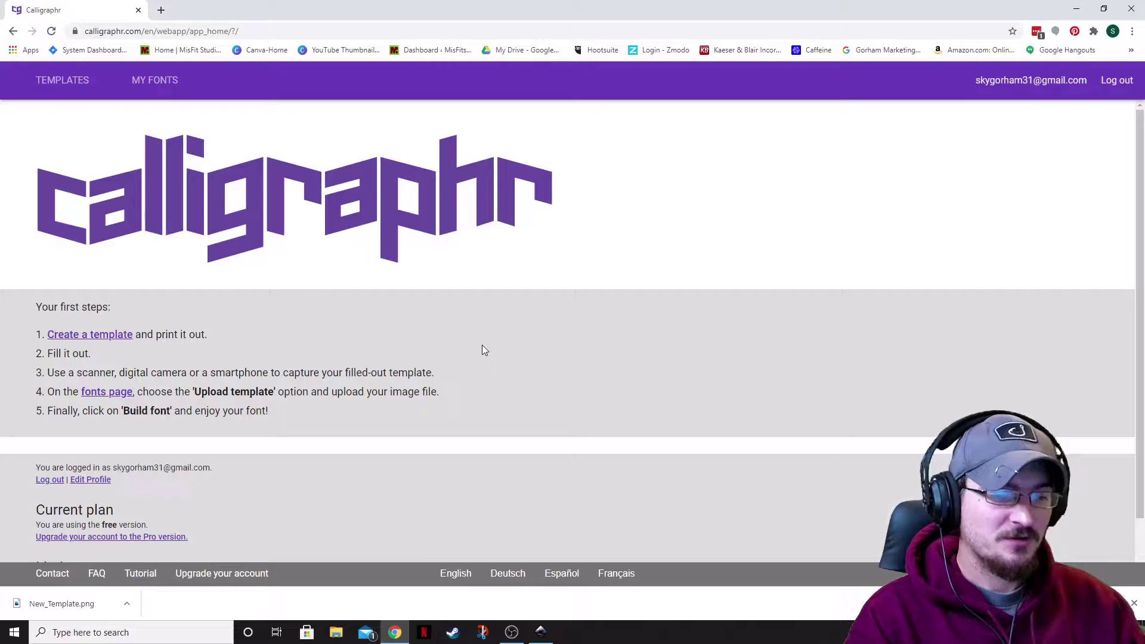
left_click(87, 337)
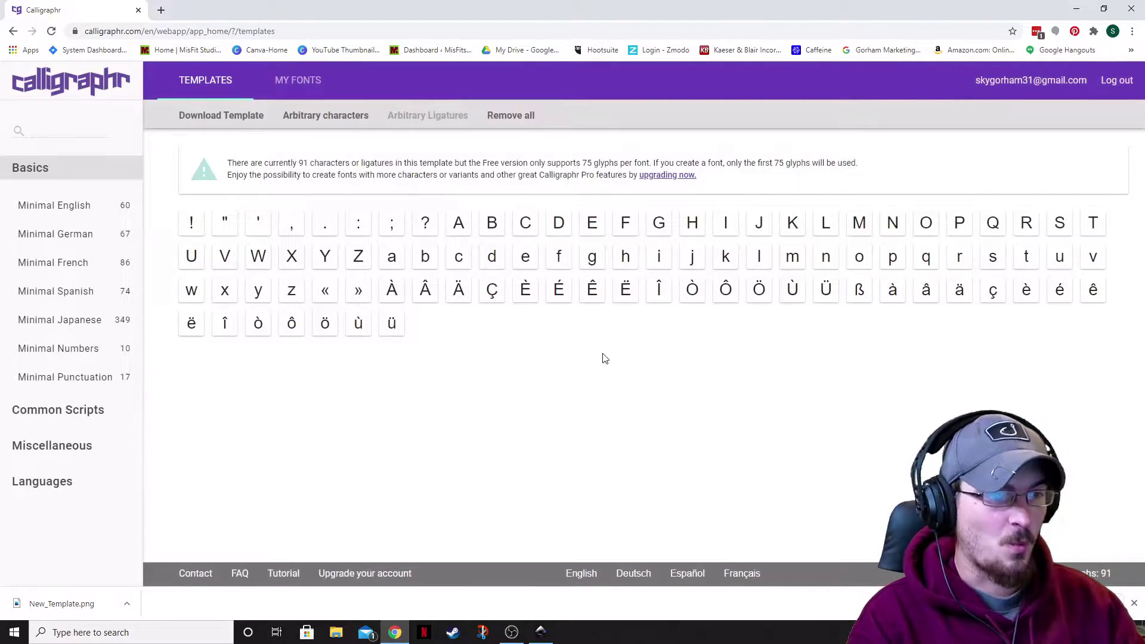
left_click(64, 205)
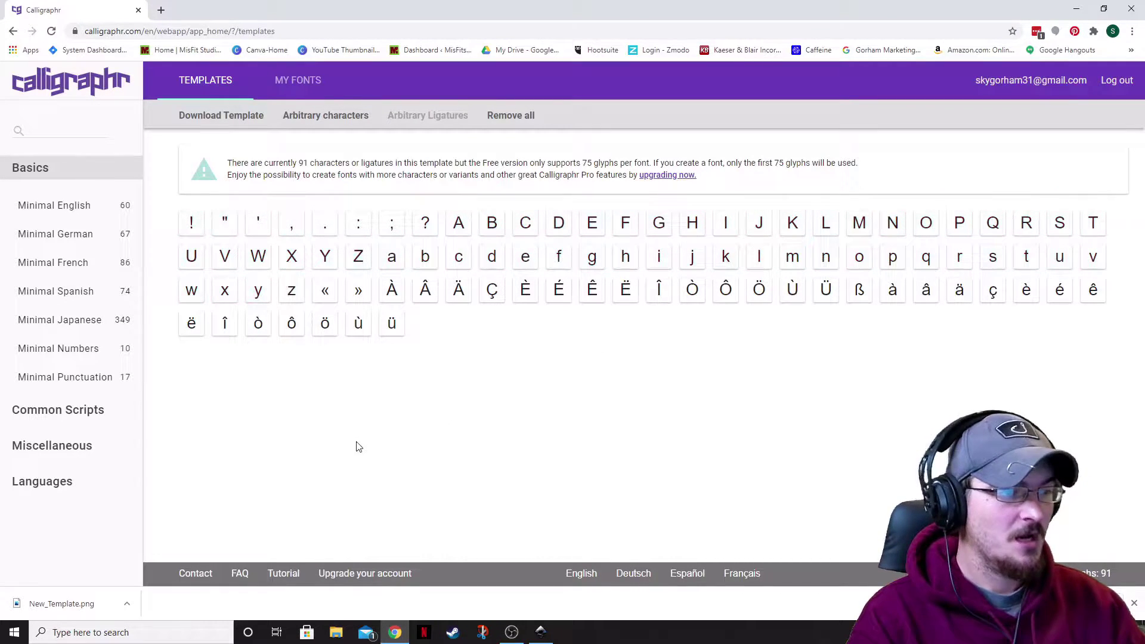
Delete Ô and the other accented glyphs without further confirmation prompts, leaving 60 characters.
left_click(725, 293)
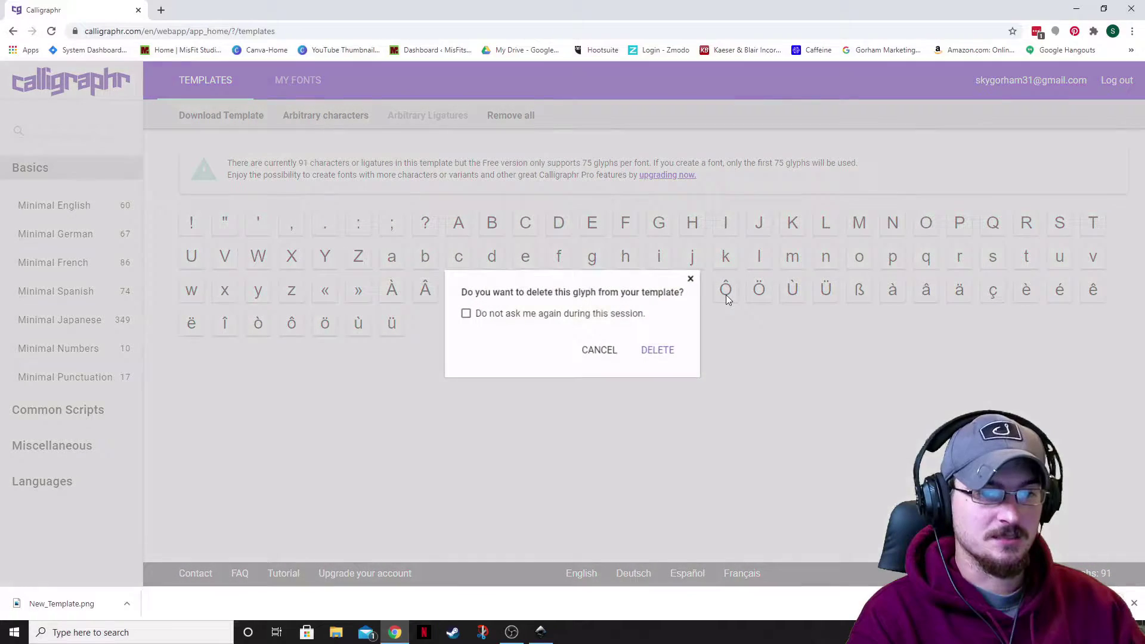
left_click(464, 313)
left_click(656, 354)
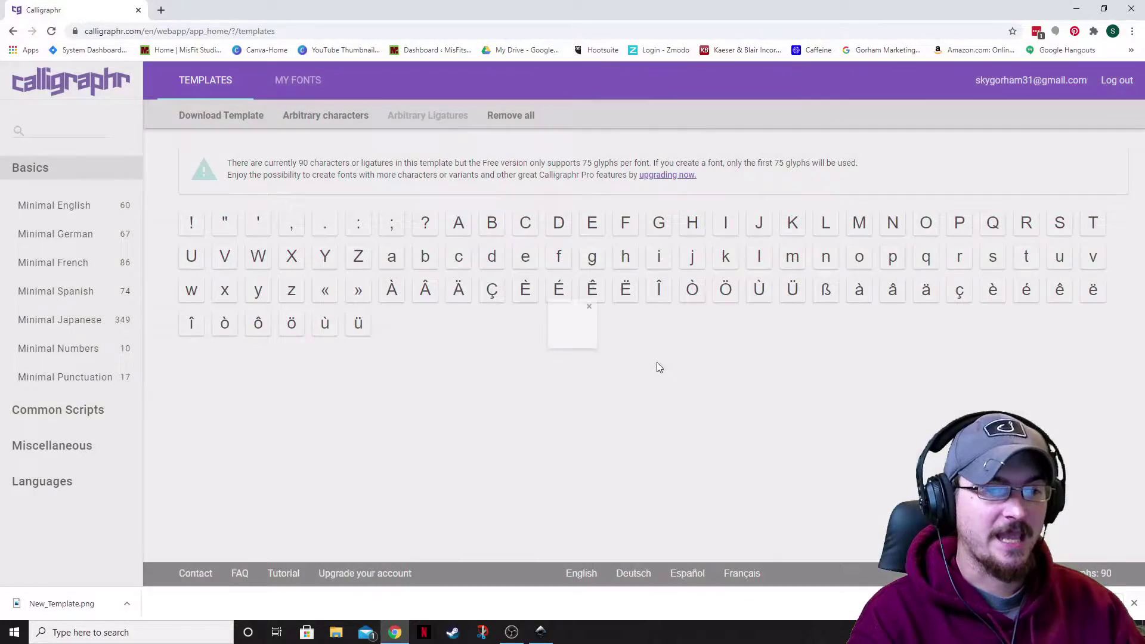
left_click(725, 297)
left_click(725, 297)
left_click(726, 296)
left_click(725, 296)
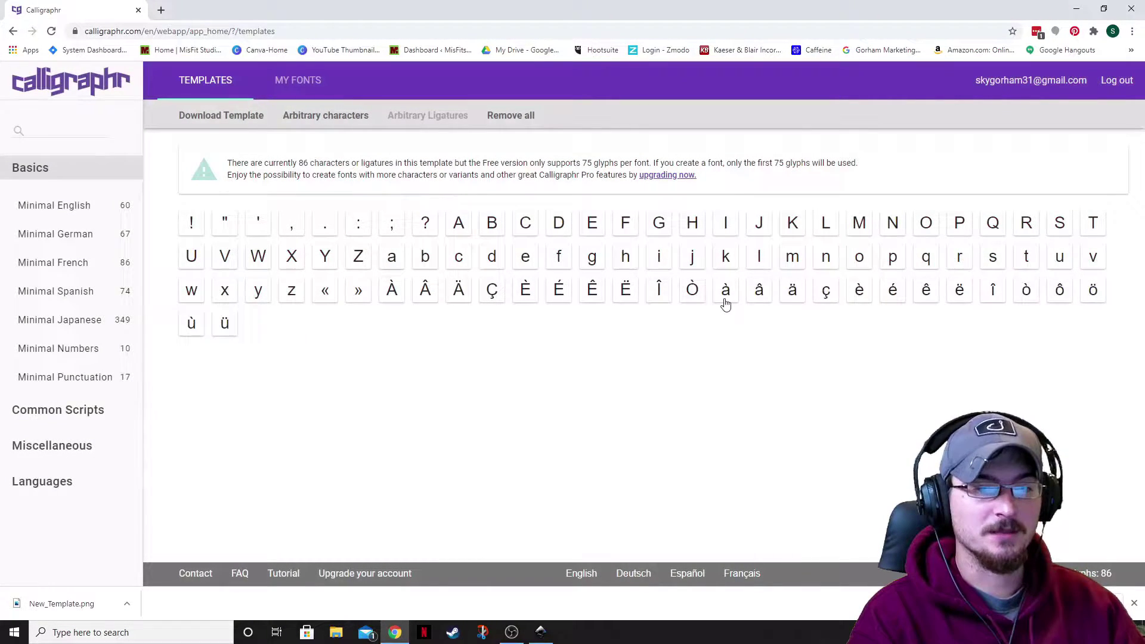
left_click(725, 297)
left_click(726, 297)
left_click(725, 297)
left_click(725, 297)
left_click(725, 297)
left_click(725, 297)
left_click(725, 297)
left_click(725, 297)
left_click(725, 297)
left_click(725, 297)
left_click(725, 297)
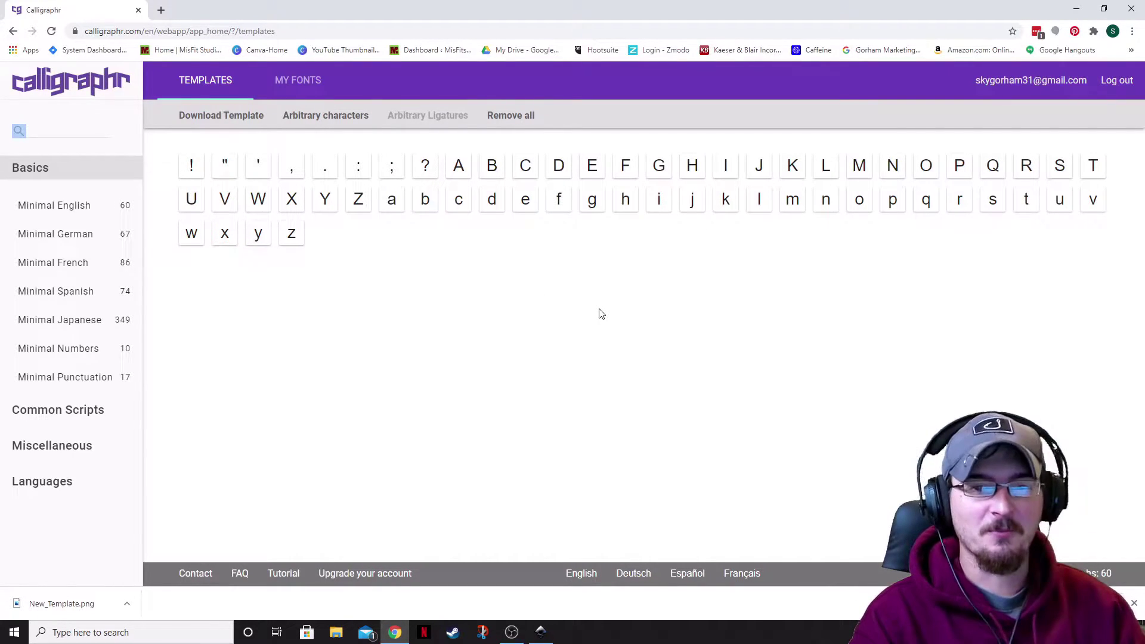
Download the template as a PNG file named Template 1.
left_click(247, 119)
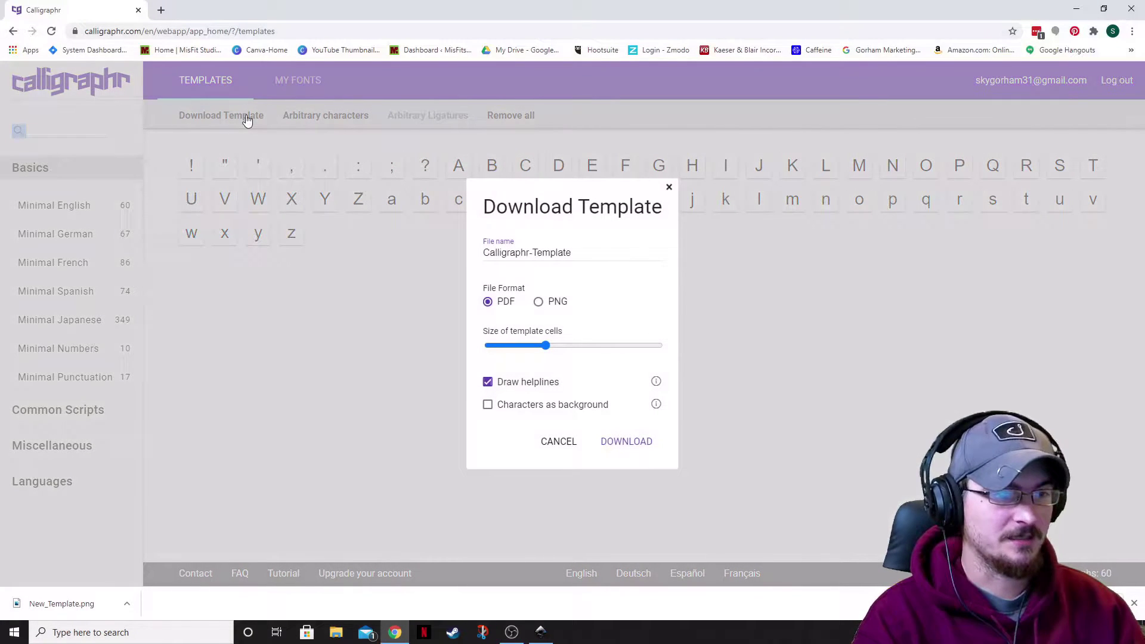
left_click(538, 303)
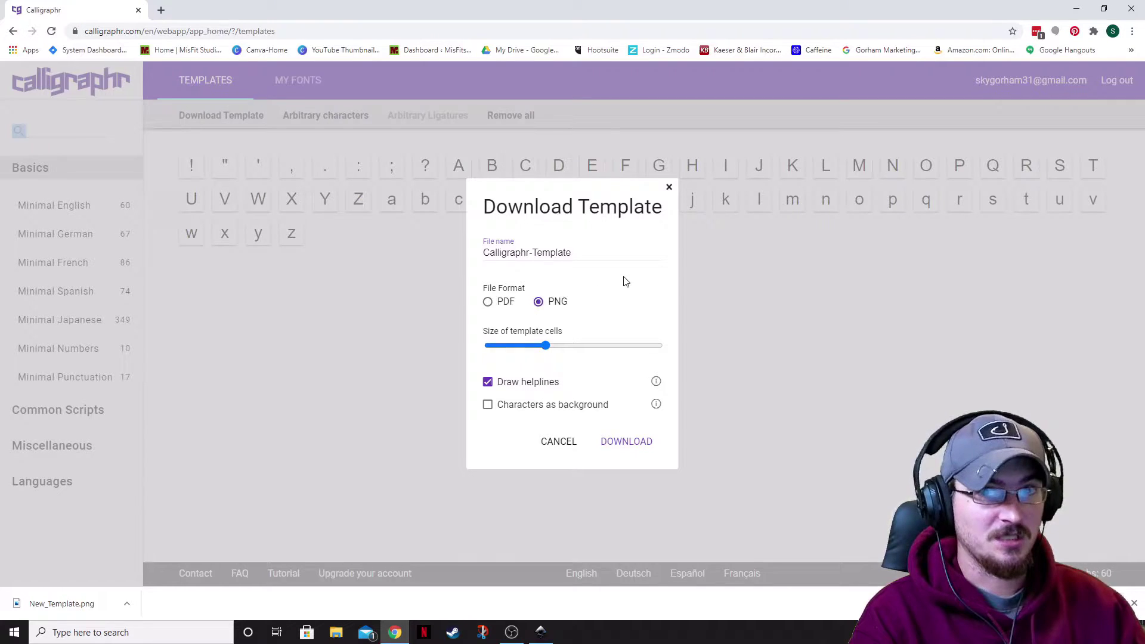
key("ctrl+a")
type("Template 1")
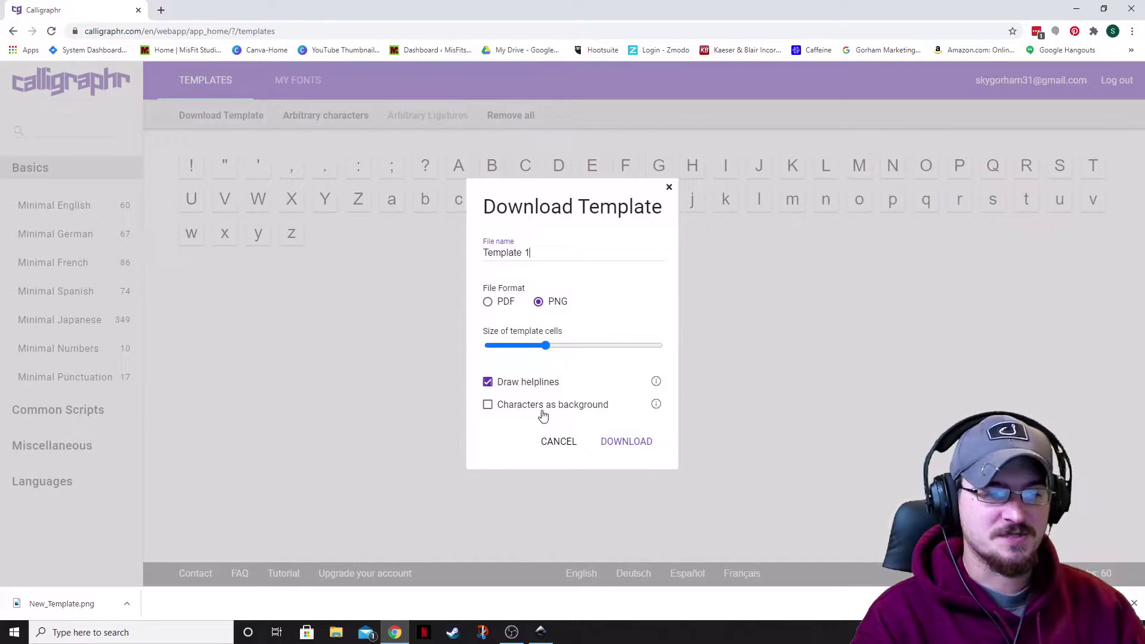
left_click(631, 445)
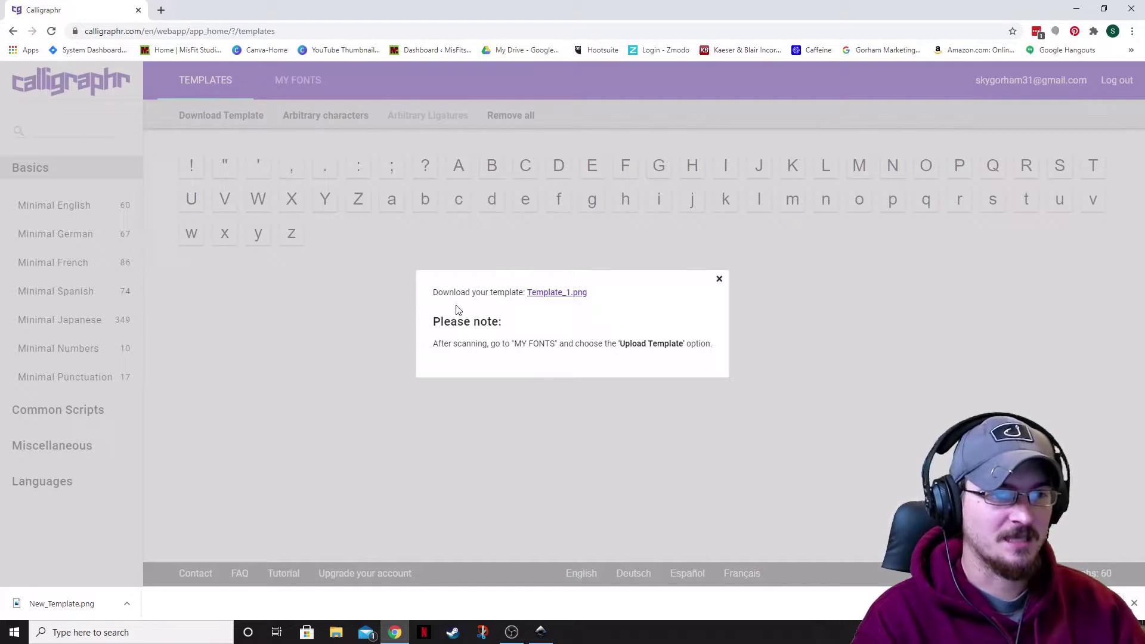
Save the Template_1.png image into the PNG Images folder.
left_click(542, 293)
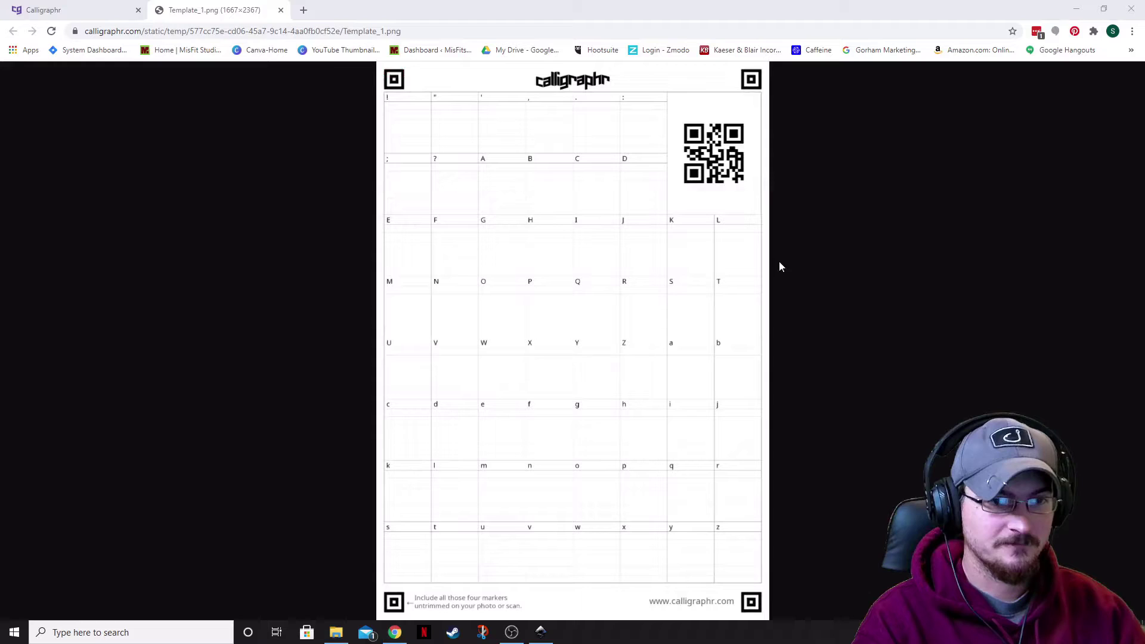
right_click(567, 244)
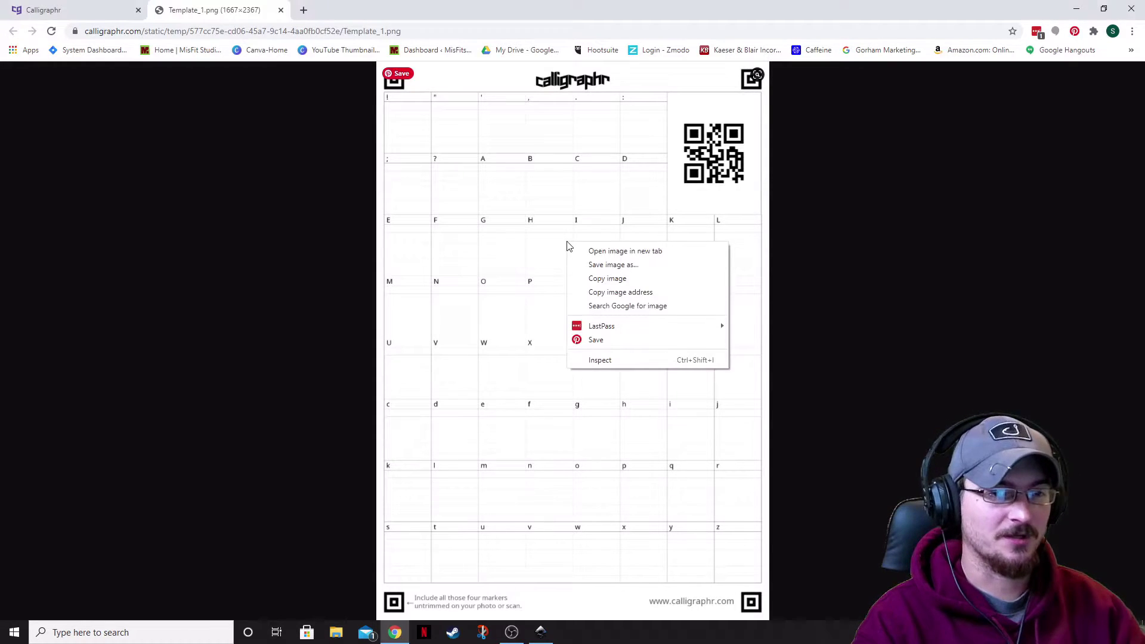
left_click(609, 265)
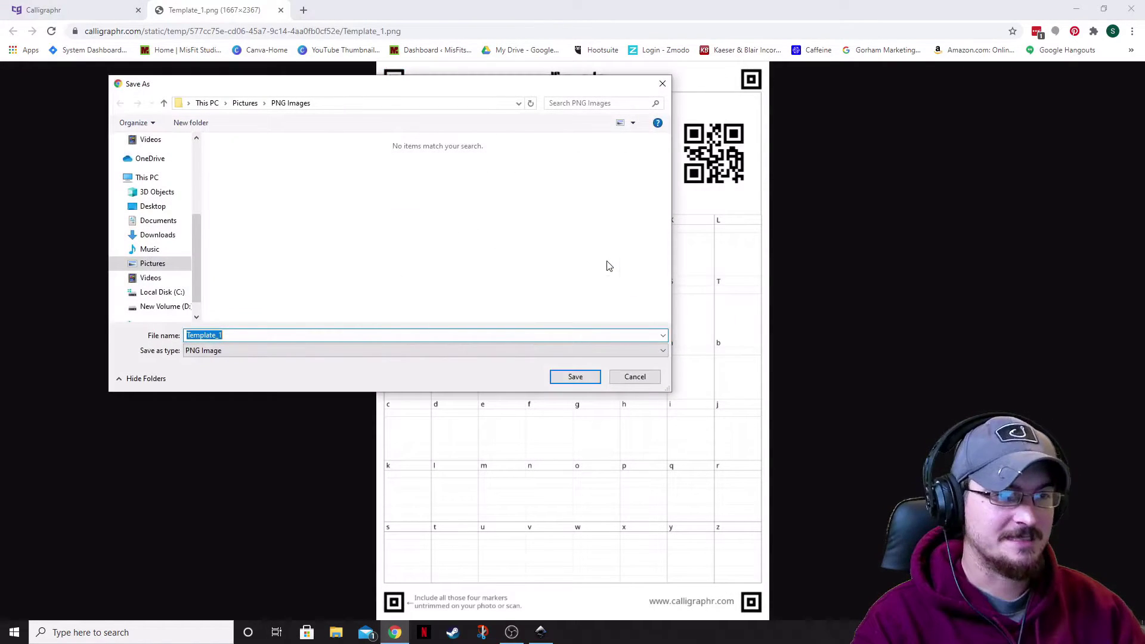
left_click(247, 332)
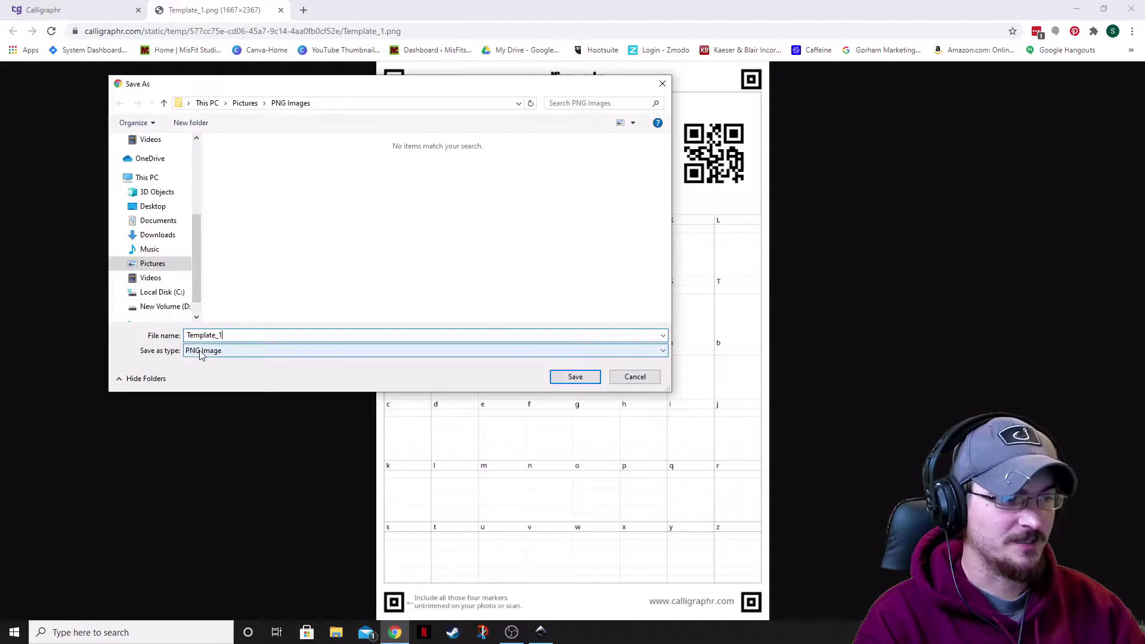
left_click(569, 375)
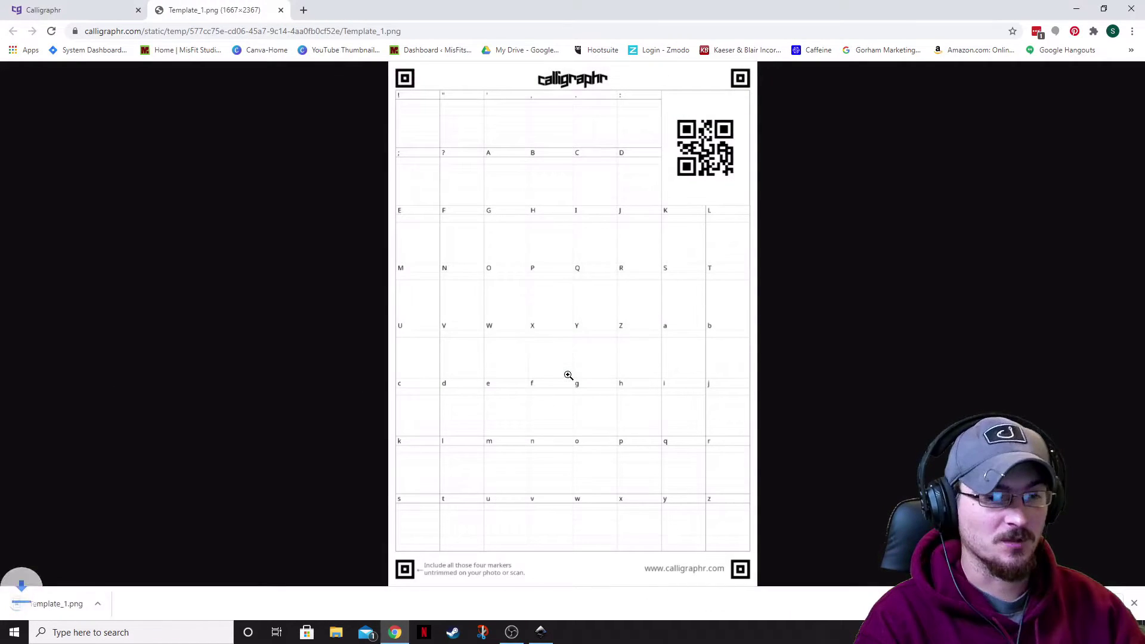
left_click(1075, 15)
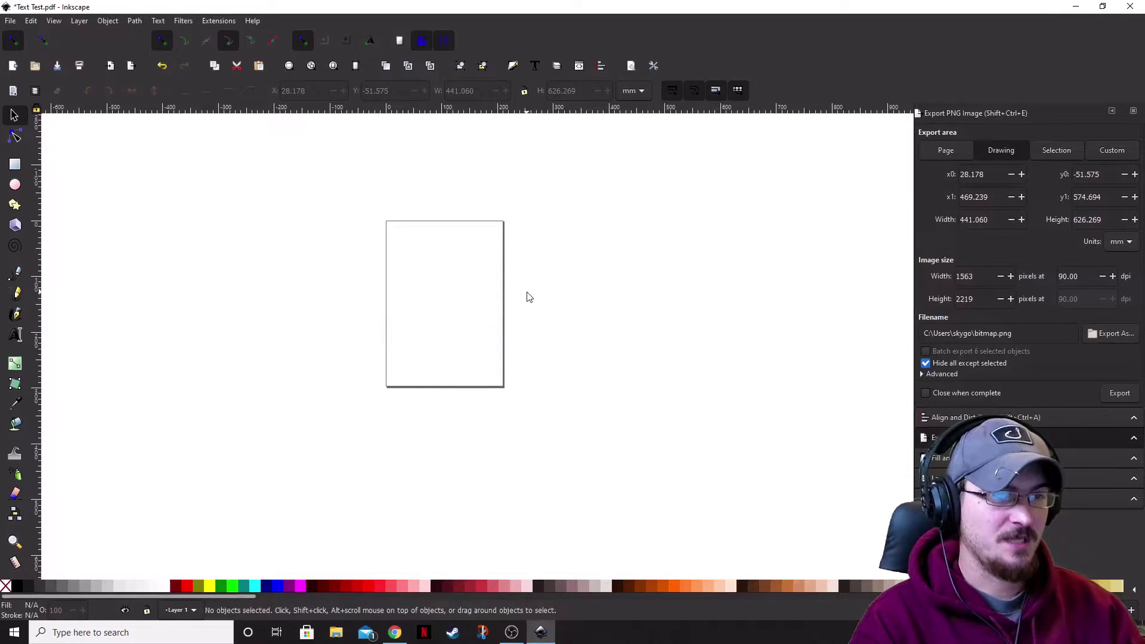
Import and embed Template_1.png in Inkscape and move it onto the page.
left_click(6, 7)
left_click(174, 208)
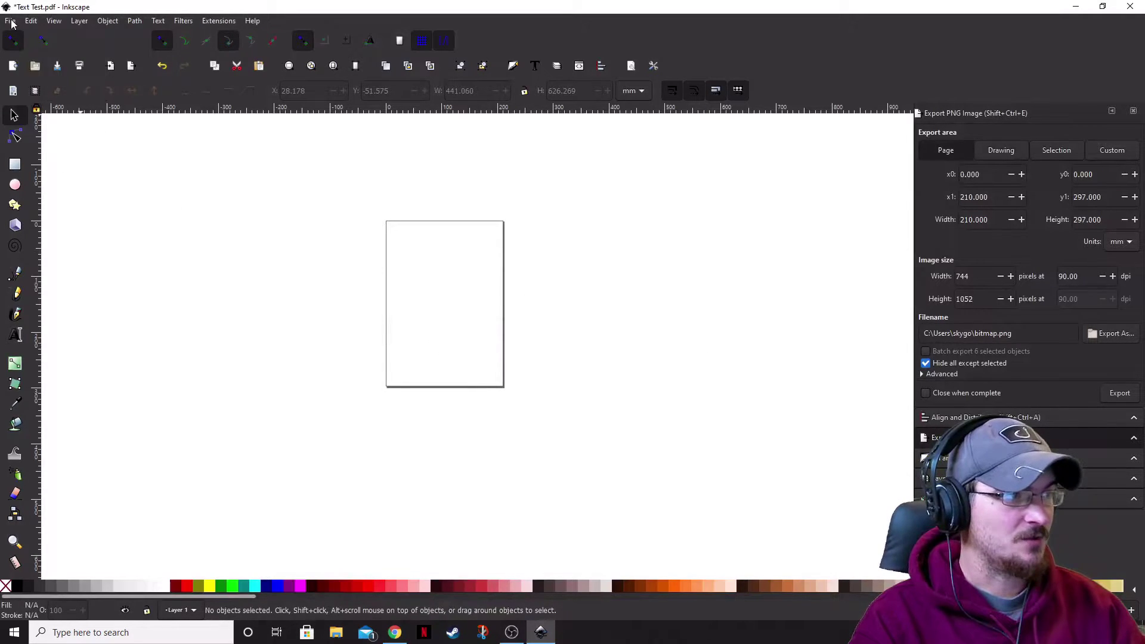
left_click(10, 20)
left_click(42, 169)
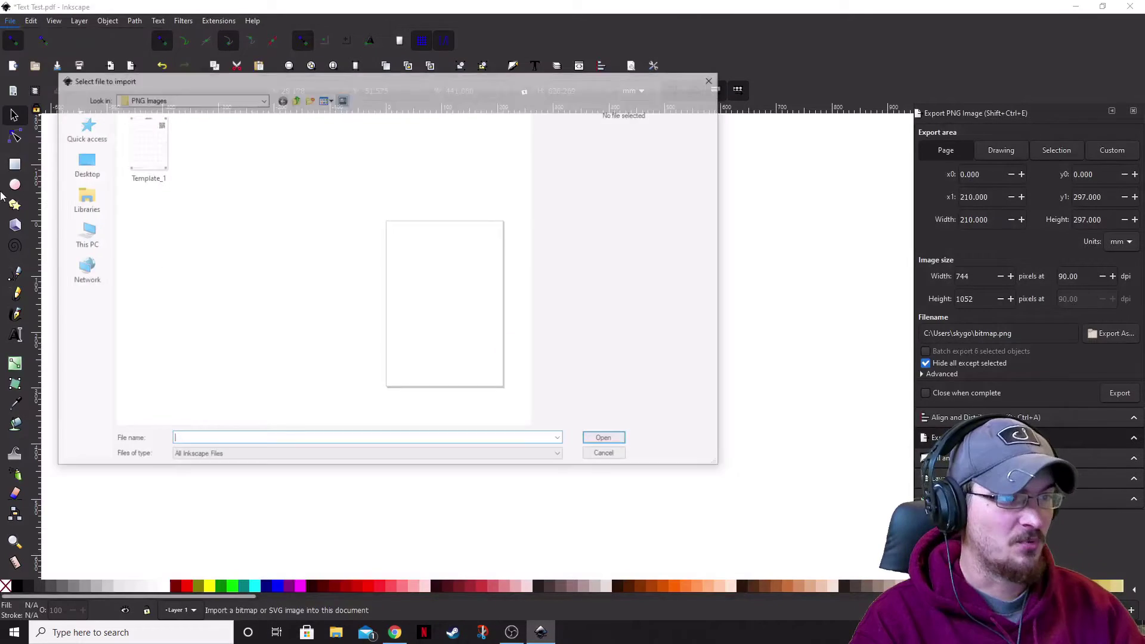
left_click(145, 166)
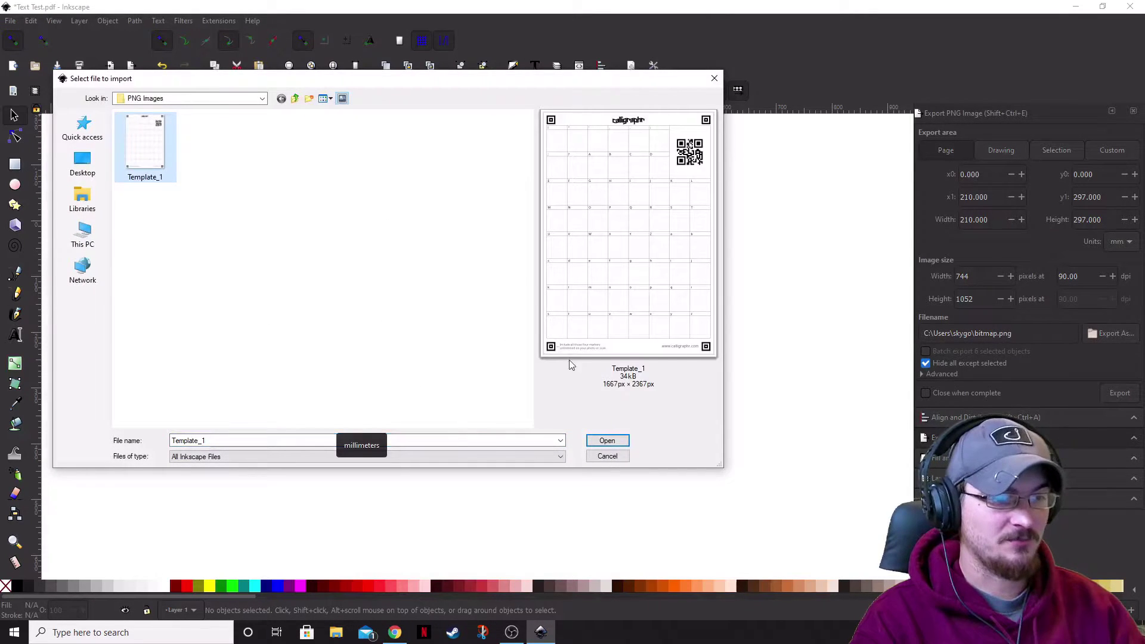
left_click(607, 441)
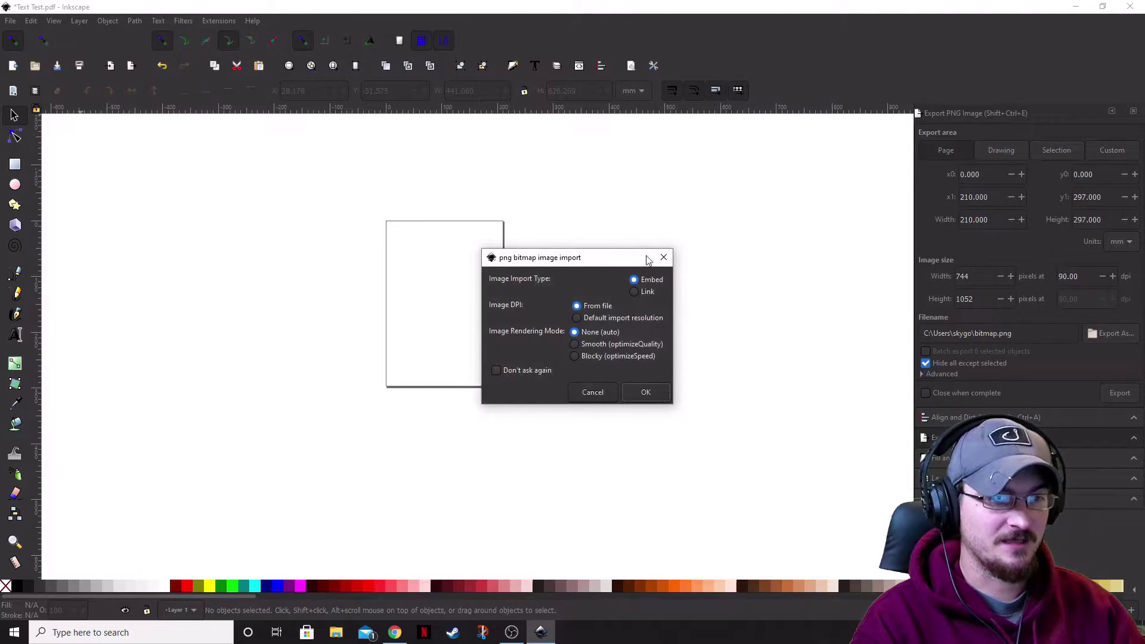
left_click(646, 392)
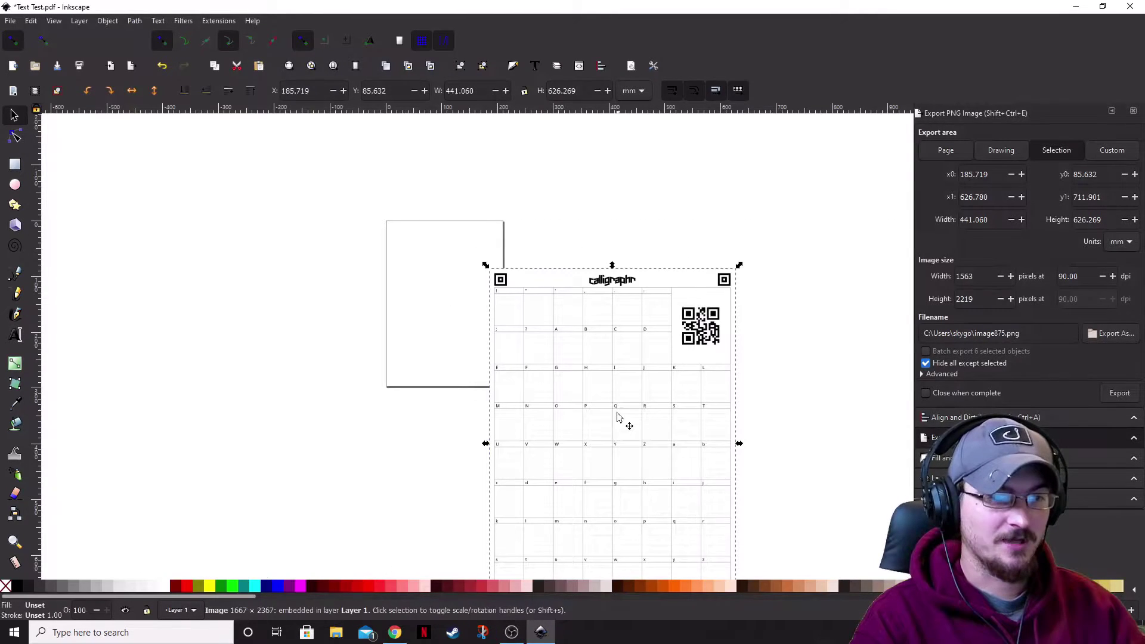
left_click_drag(619, 417, 475, 297)
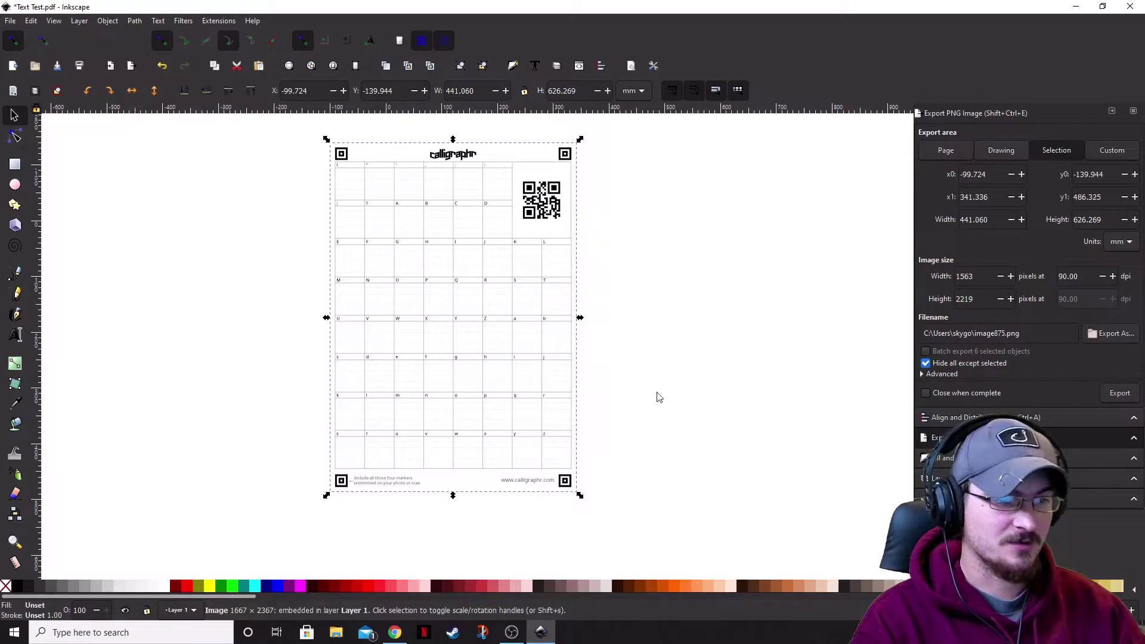
Zoom in on the template's top-left first-row cells, starting at the ! cell.
scroll(627, 368, "up", 4, "ctrl")
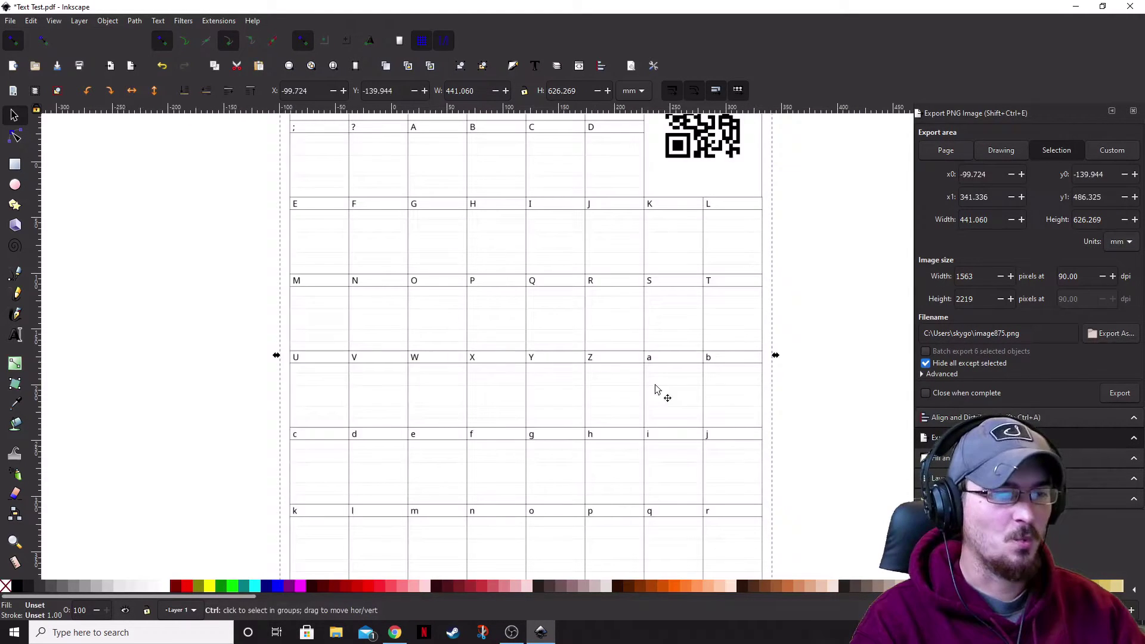
scroll(820, 432, "down", 1, "ctrl")
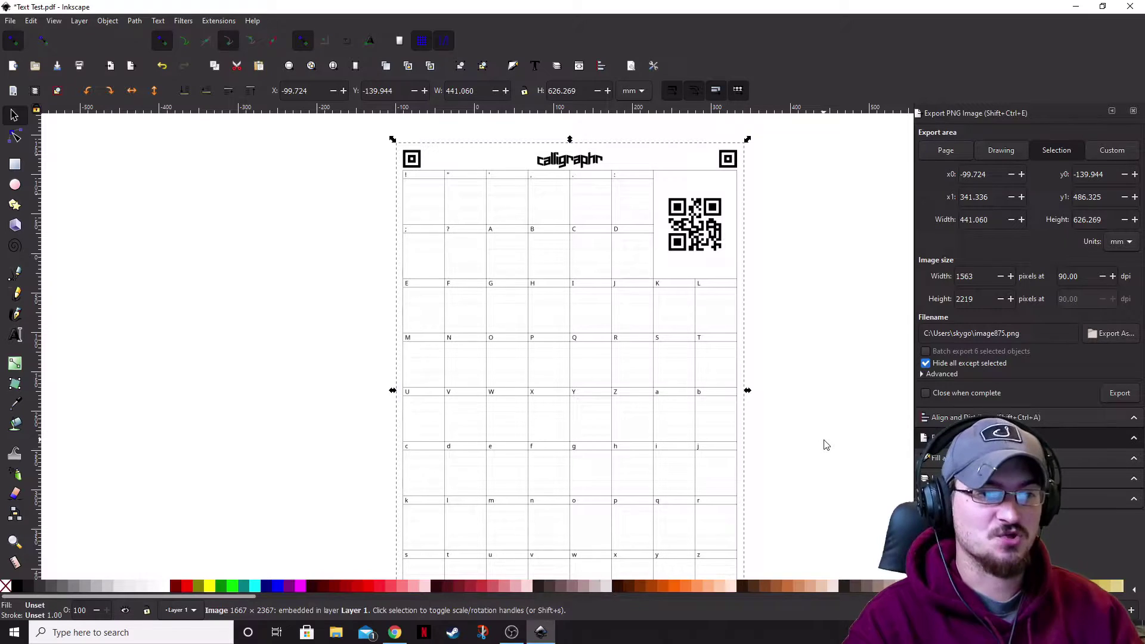
scroll(628, 252, "up", 1, "ctrl")
scroll(597, 268, "up", 3, "ctrl")
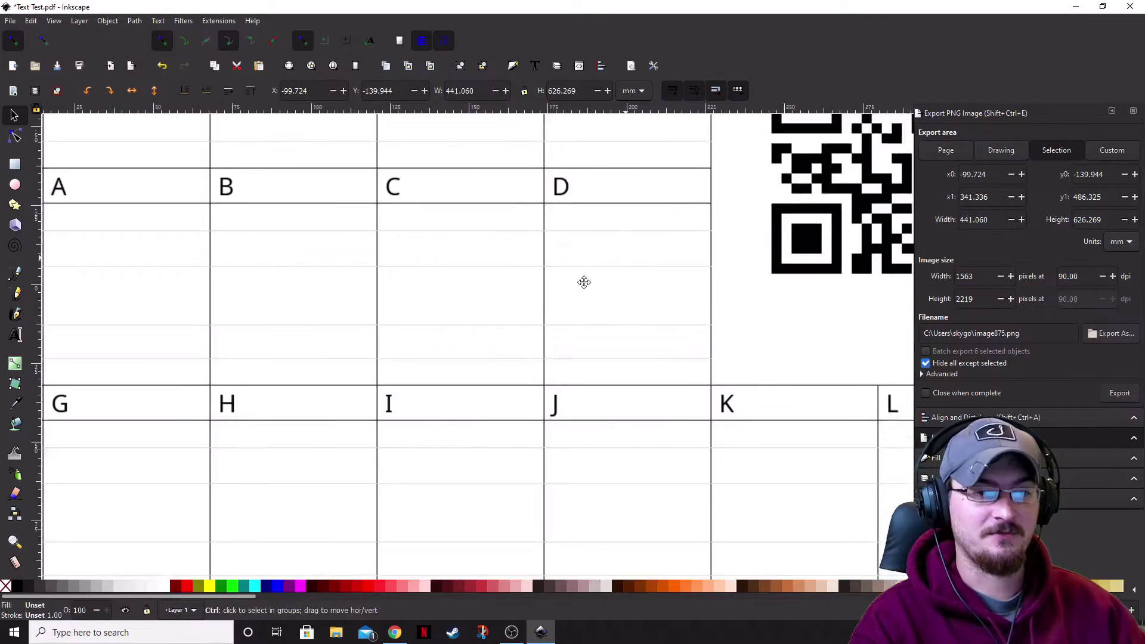
scroll(564, 320, "down", 4, "ctrl")
left_click_drag(564, 337, 603, 317)
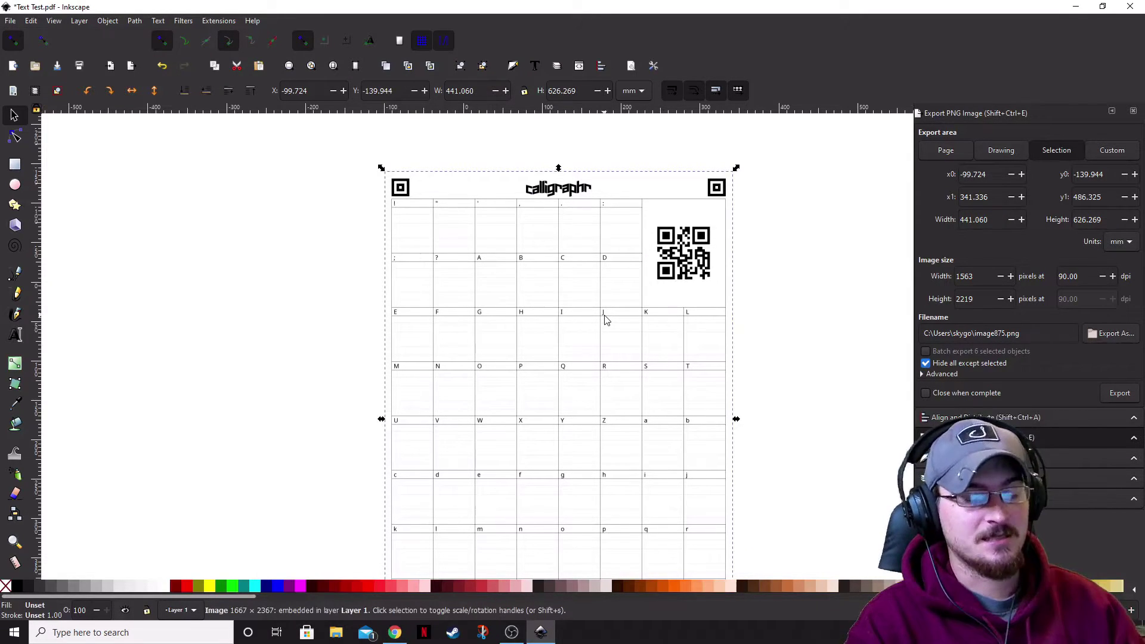
scroll(459, 284, "up", 4, "ctrl")
scroll(456, 282, "up", 2)
scroll(455, 282, "left", 2)
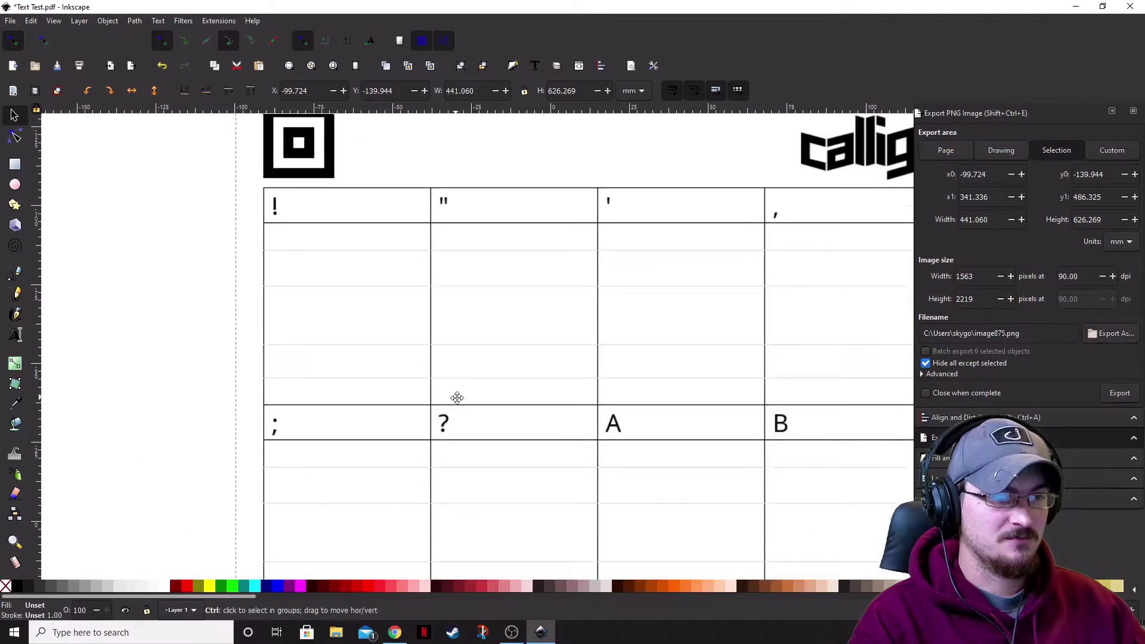
scroll(316, 241, "up", 1)
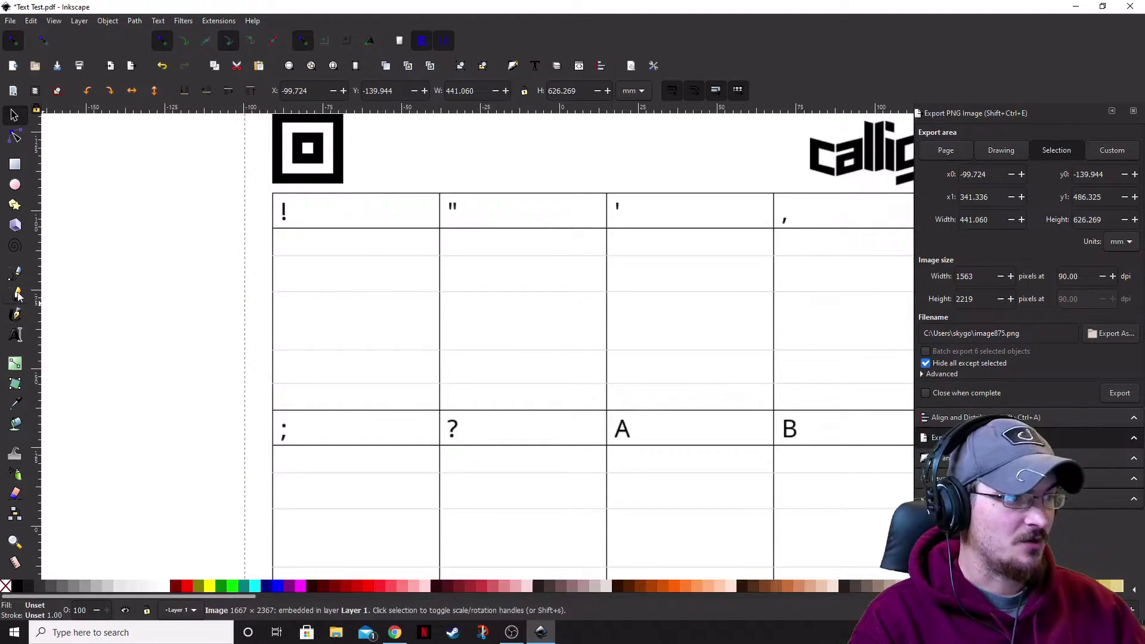
Draw a tall bar and a small square rectangle, positioned inside the ! cell.
left_click(15, 164)
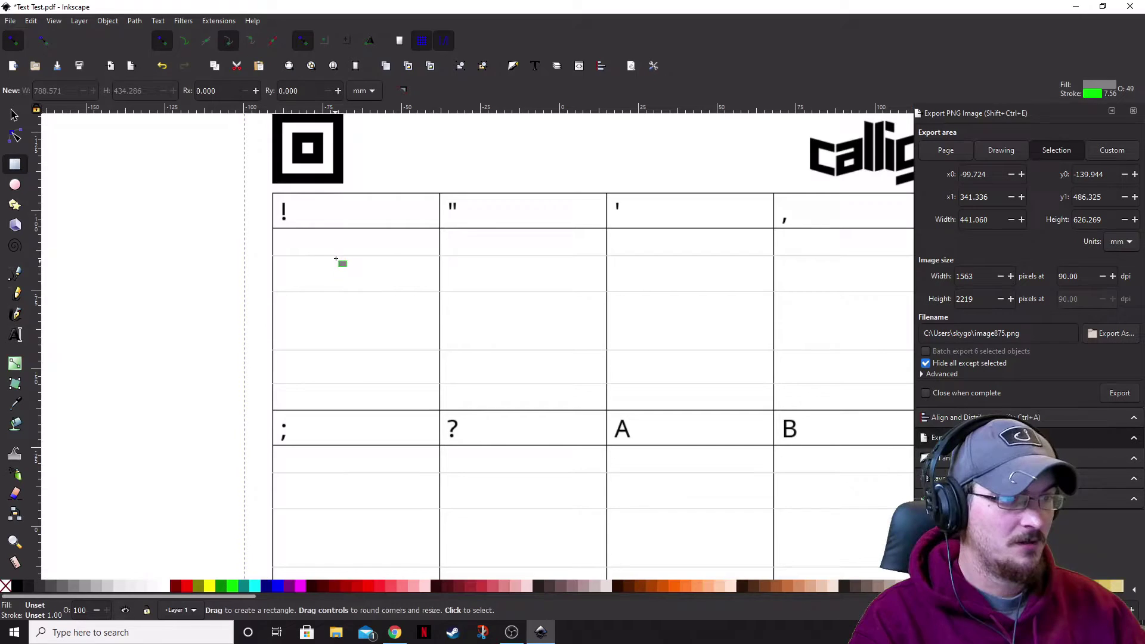
left_click_drag(339, 255, 356, 390)
left_click(15, 117)
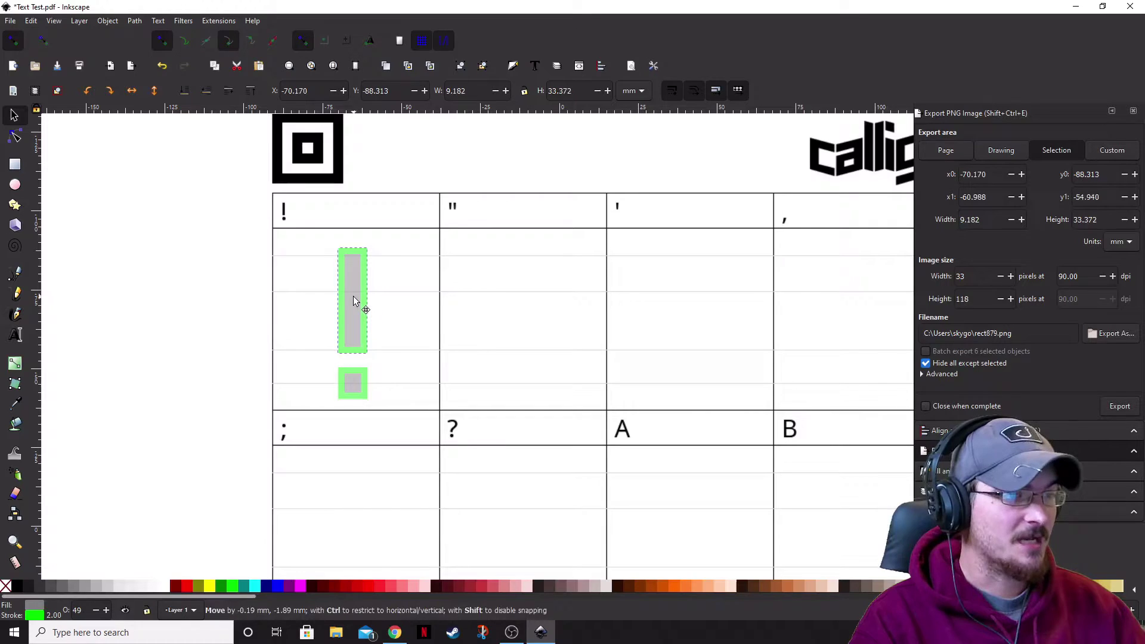
left_click_drag(358, 307, 358, 298)
mouse_move(365, 396)
left_mouse_down()
mouse_move(356, 382)
mouse_move(372, 391)
left_mouse_up()
left_click(357, 324, "shift")
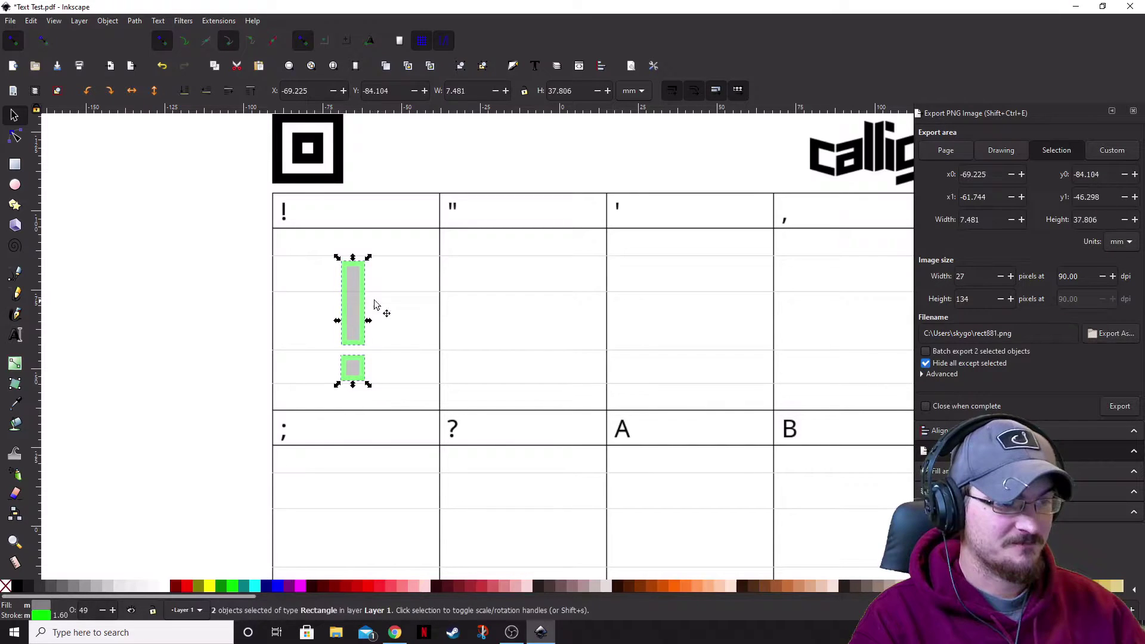
left_click_drag(353, 302, 355, 302)
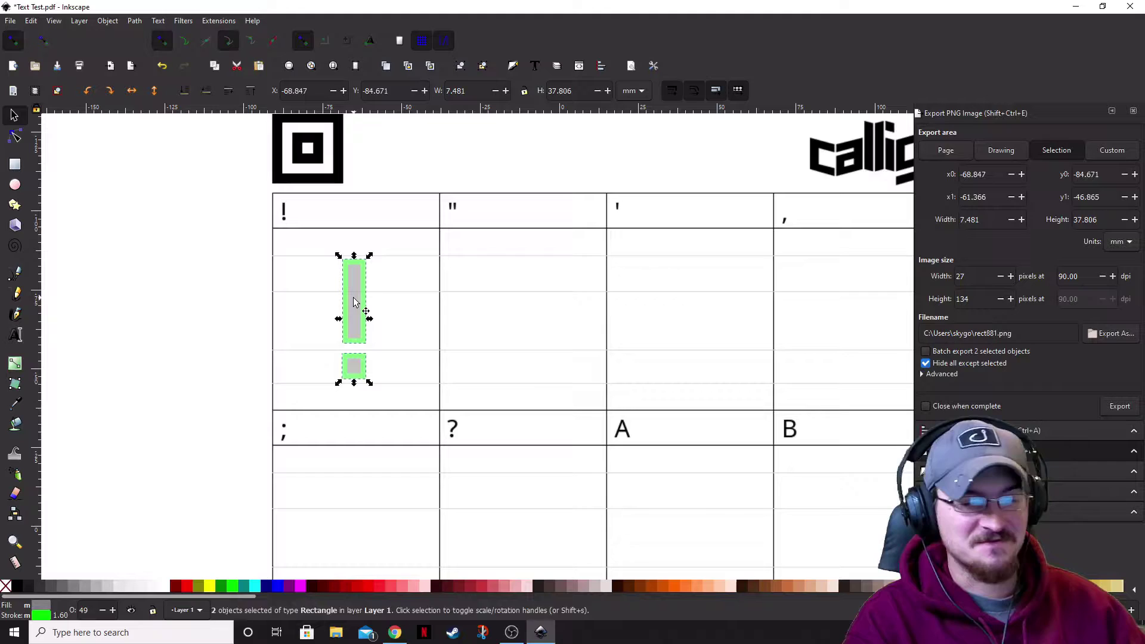
left_click(195, 326)
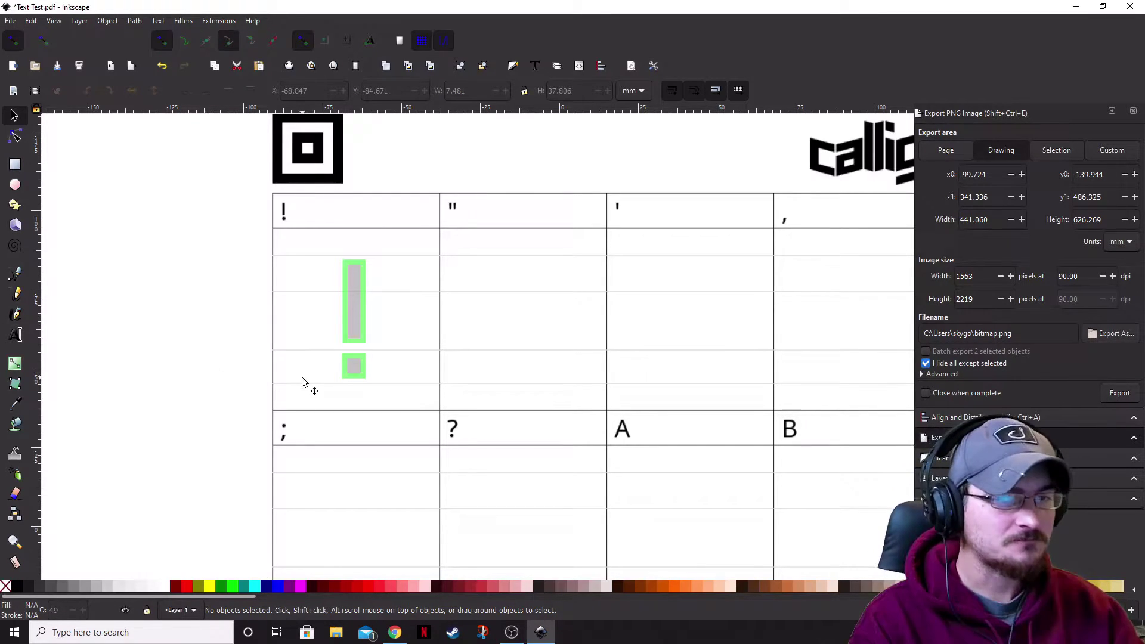
Fill both rectangles solid black with opacity set to 100.
left_click(358, 306)
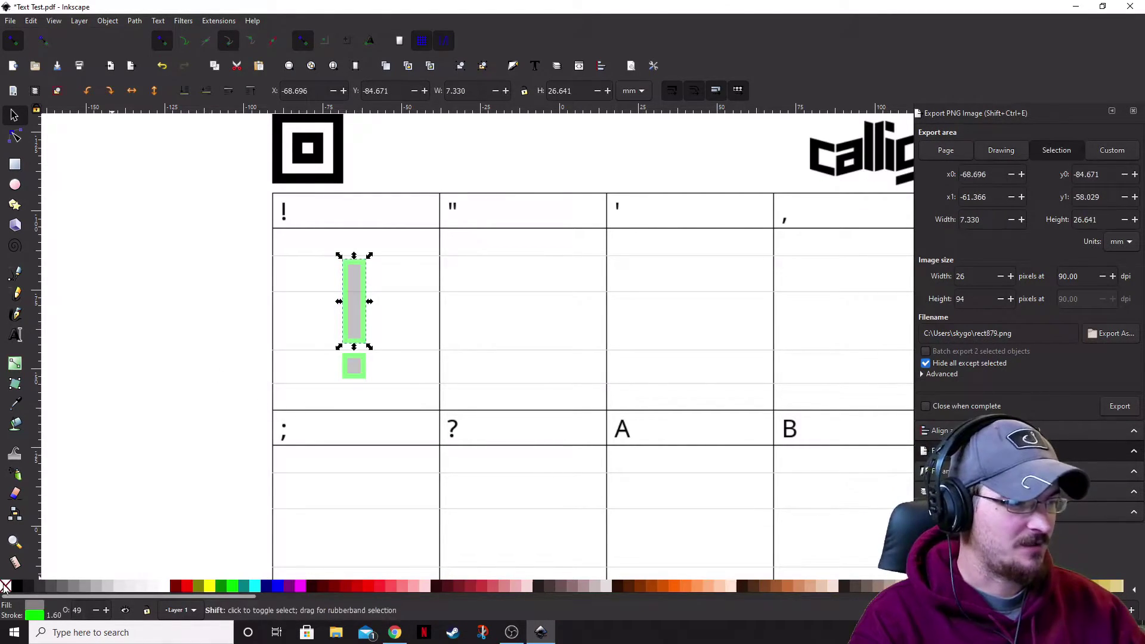
left_click(344, 376, "shift")
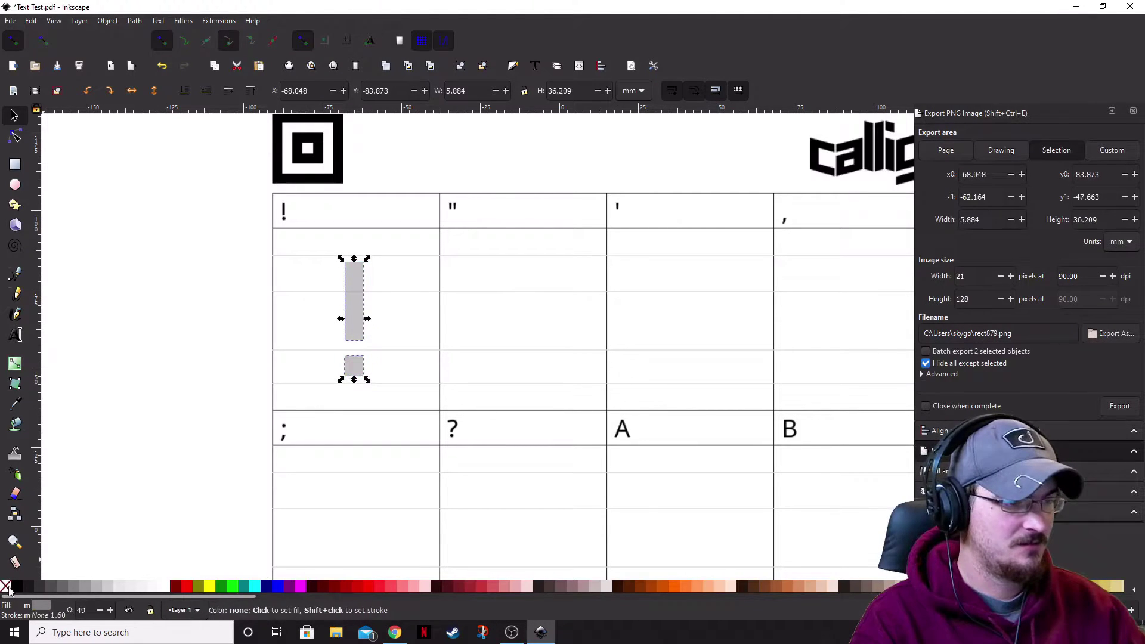
left_click(191, 383)
left_click(360, 317)
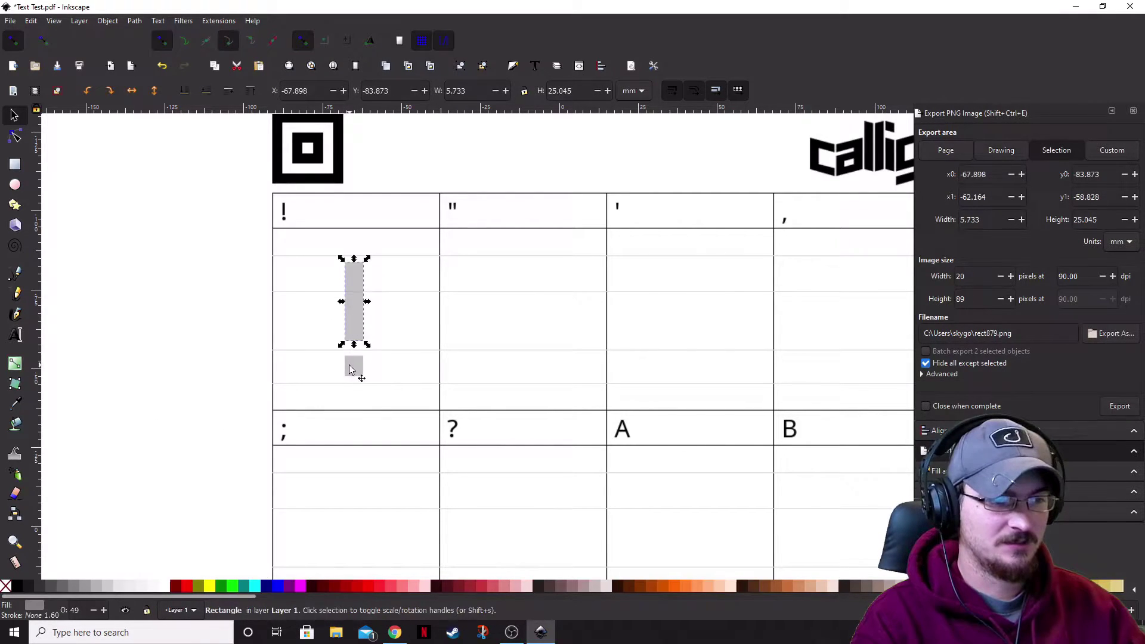
left_click(353, 366, "shift")
left_click(18, 589)
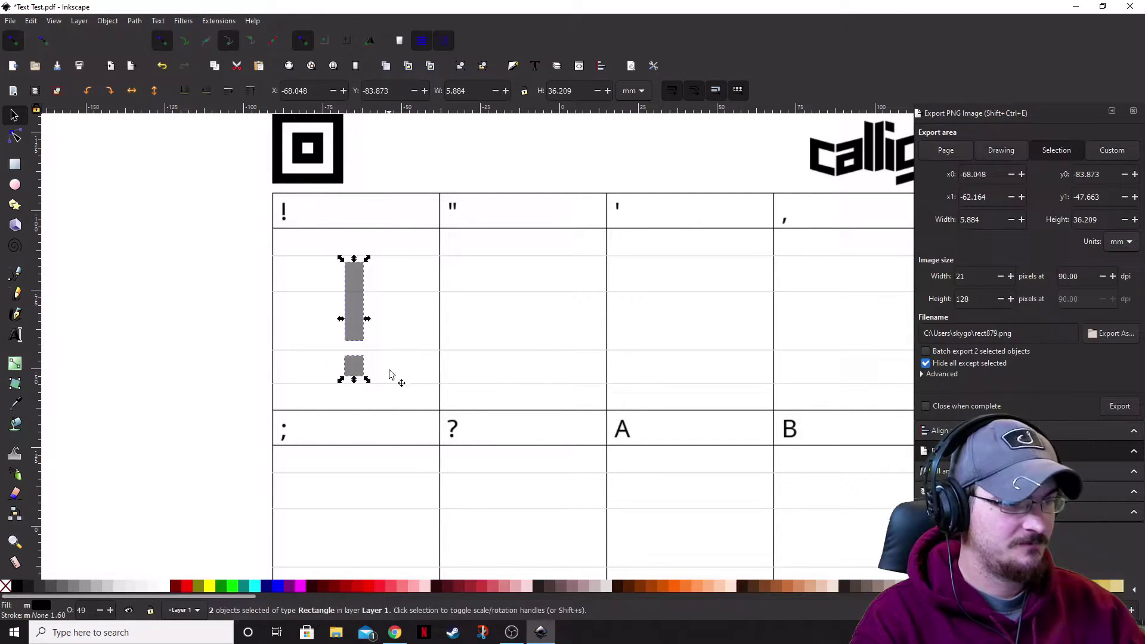
key("ctrl+shift+a")
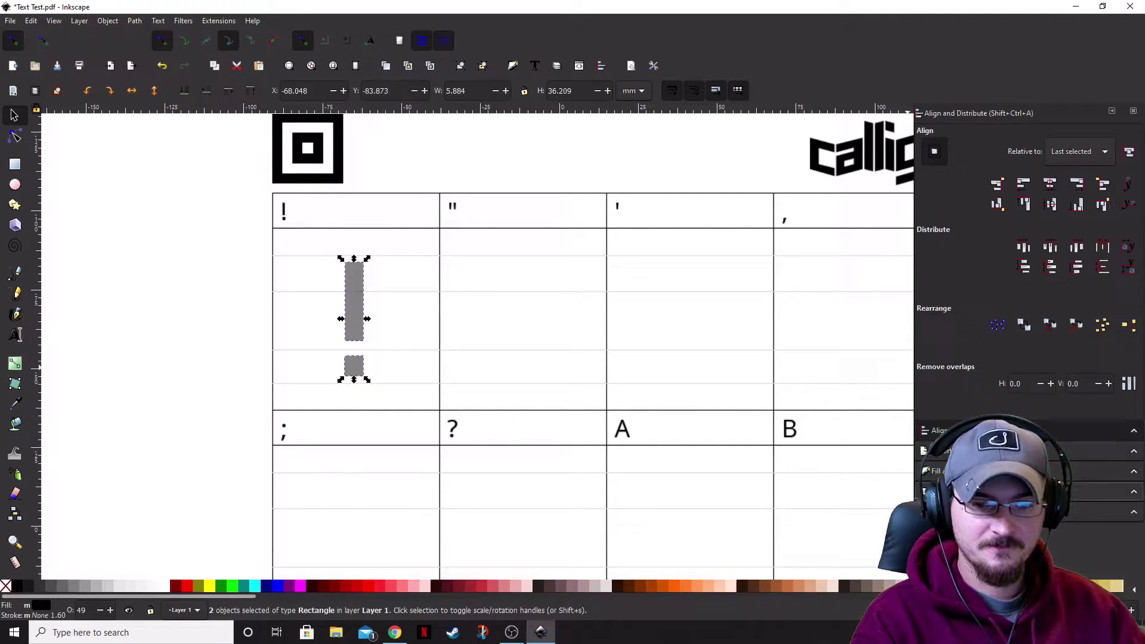
key("ctrl+shift+f")
left_click_drag(1008, 407, 1132, 402)
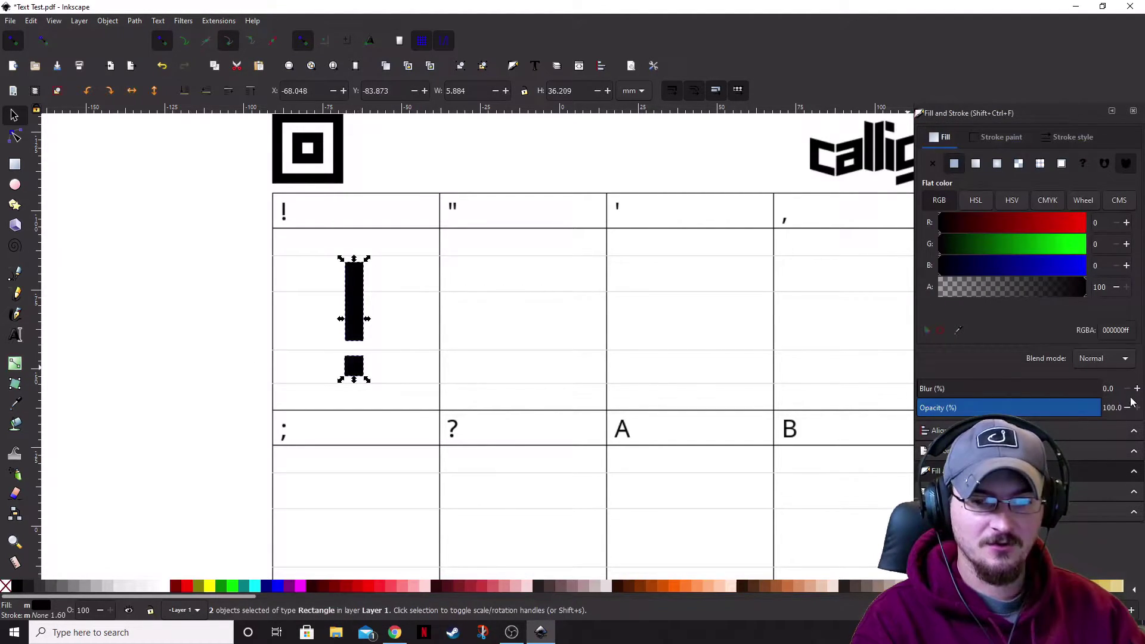
left_click(139, 303)
scroll(459, 363, "down", 2)
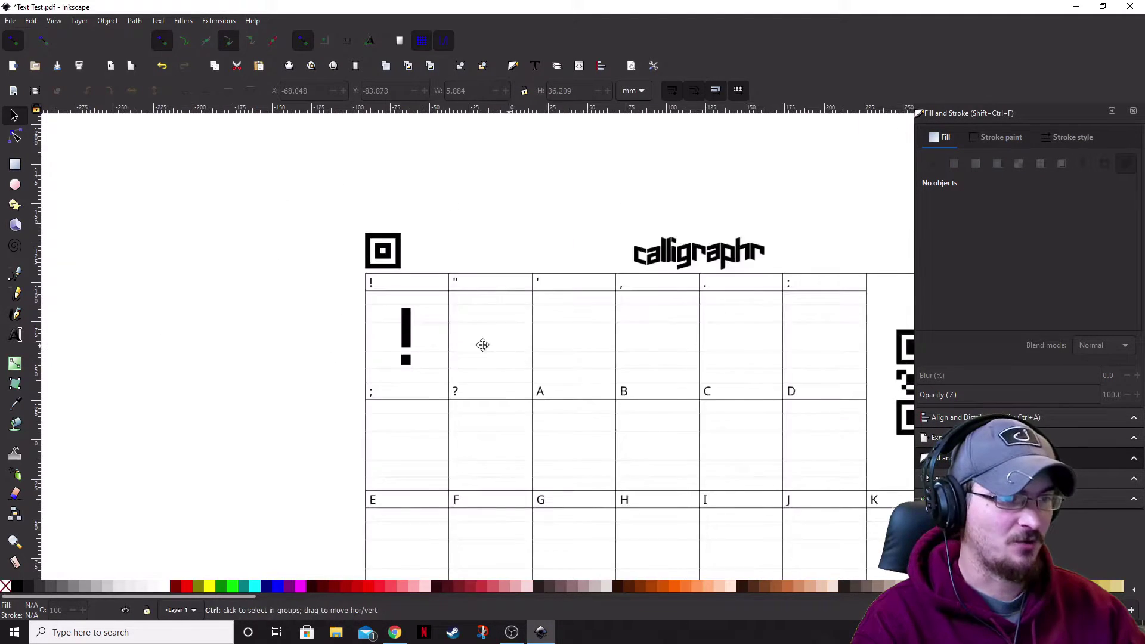
scroll(481, 342, "right", 2)
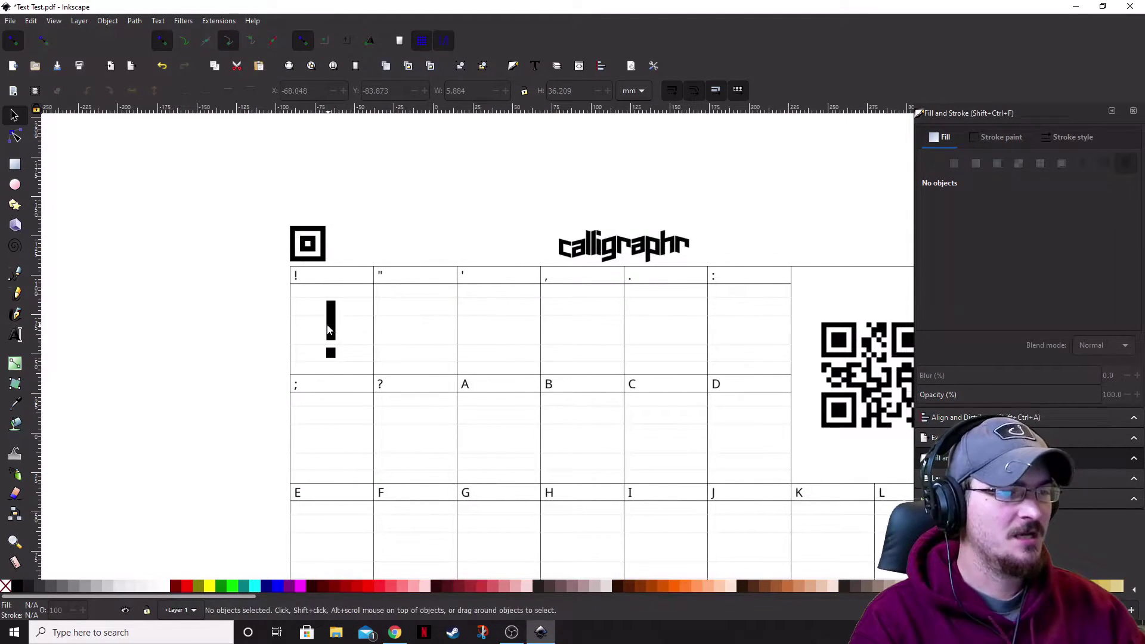
scroll(327, 324, "up", 2)
scroll(316, 326, "right", 5)
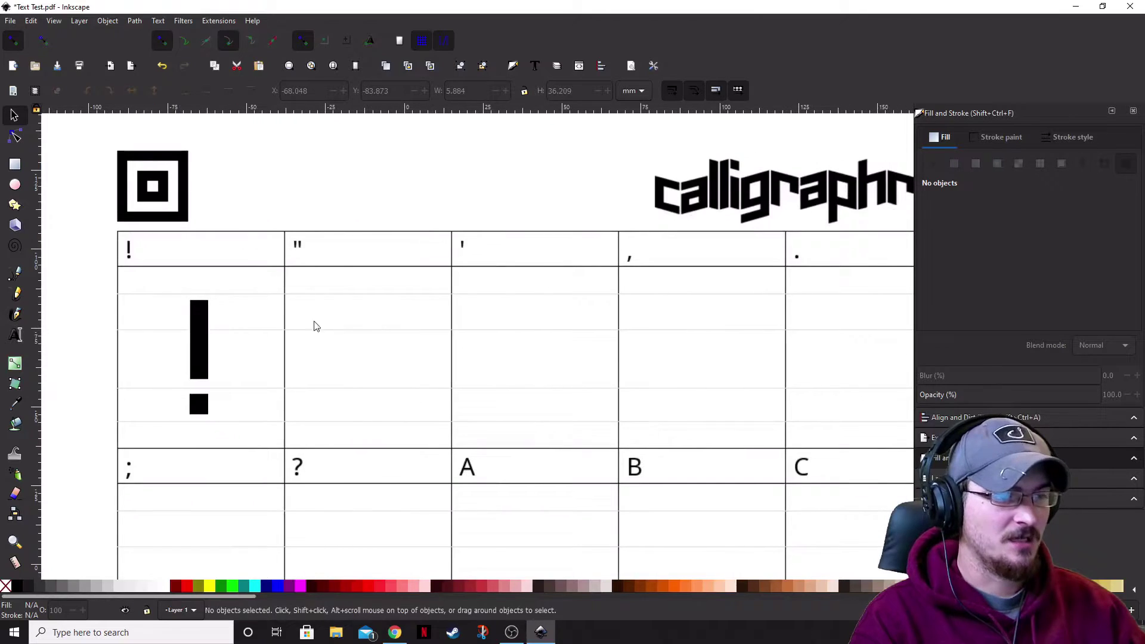
scroll(370, 346, "down", 2)
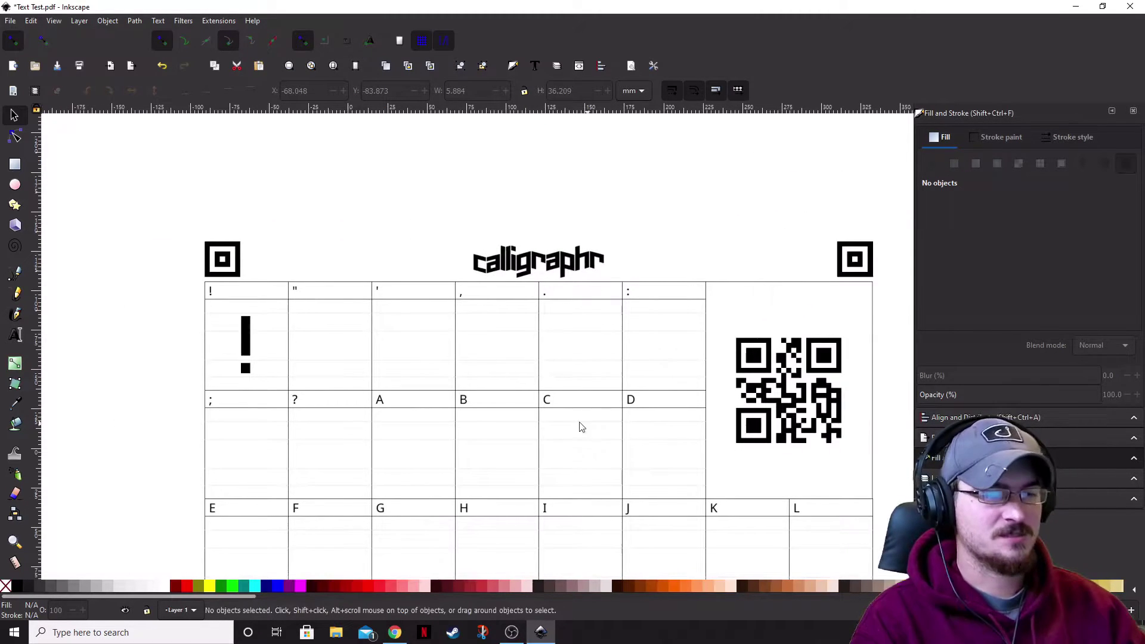
scroll(499, 481, "down", 3)
scroll(481, 437, "left", 1)
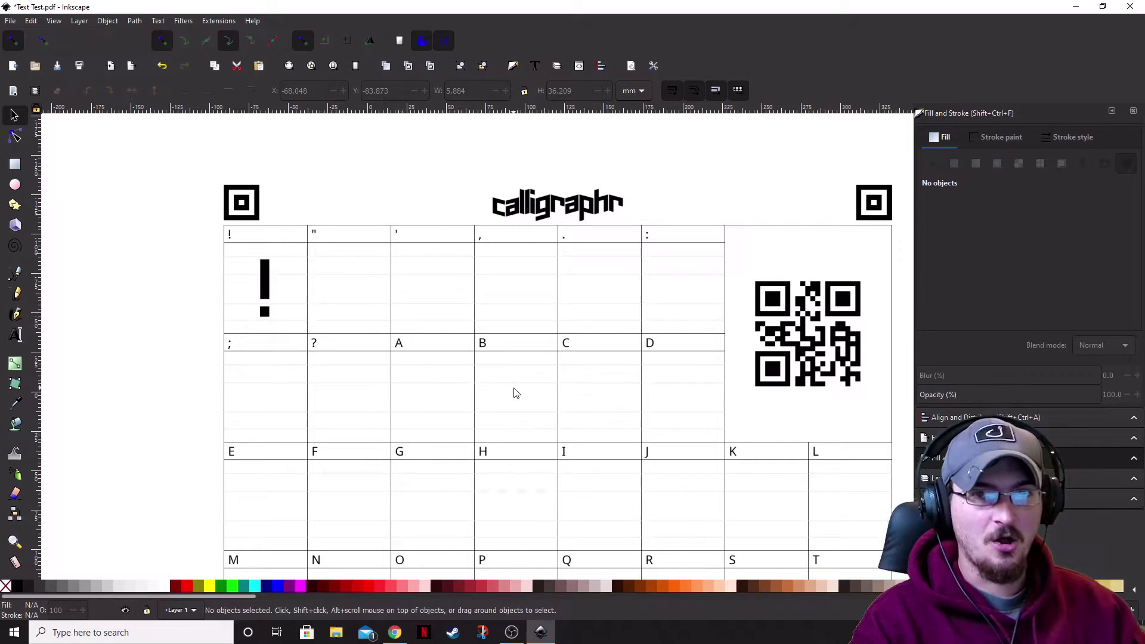
scroll(516, 392, "down", 10)
right_click(467, 376)
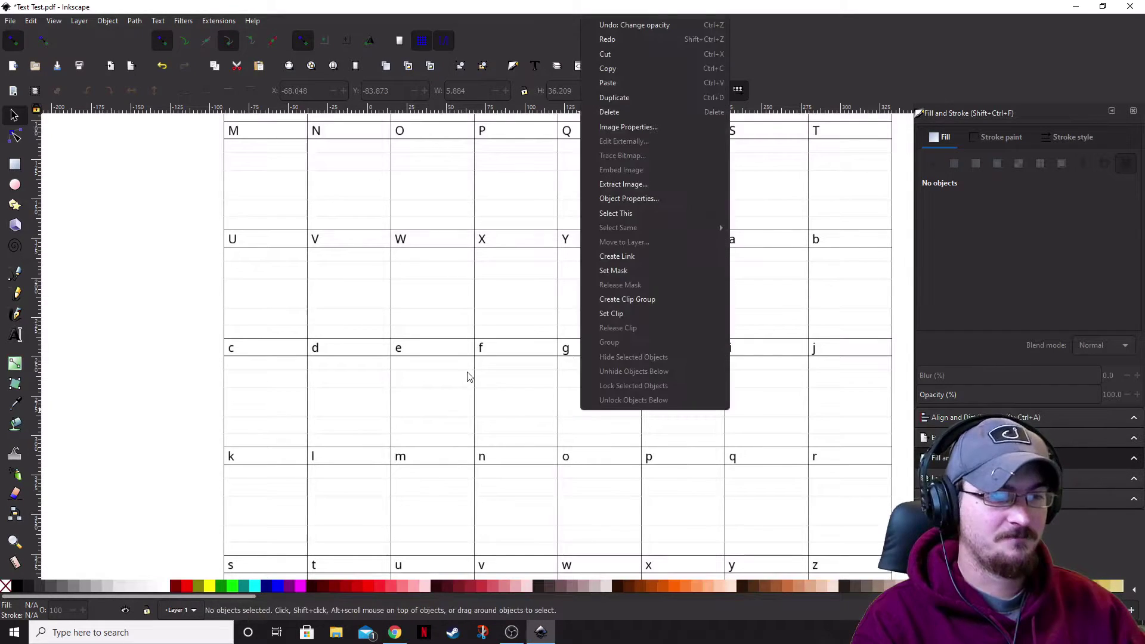
left_click(132, 417)
scroll(503, 391, "down", 3)
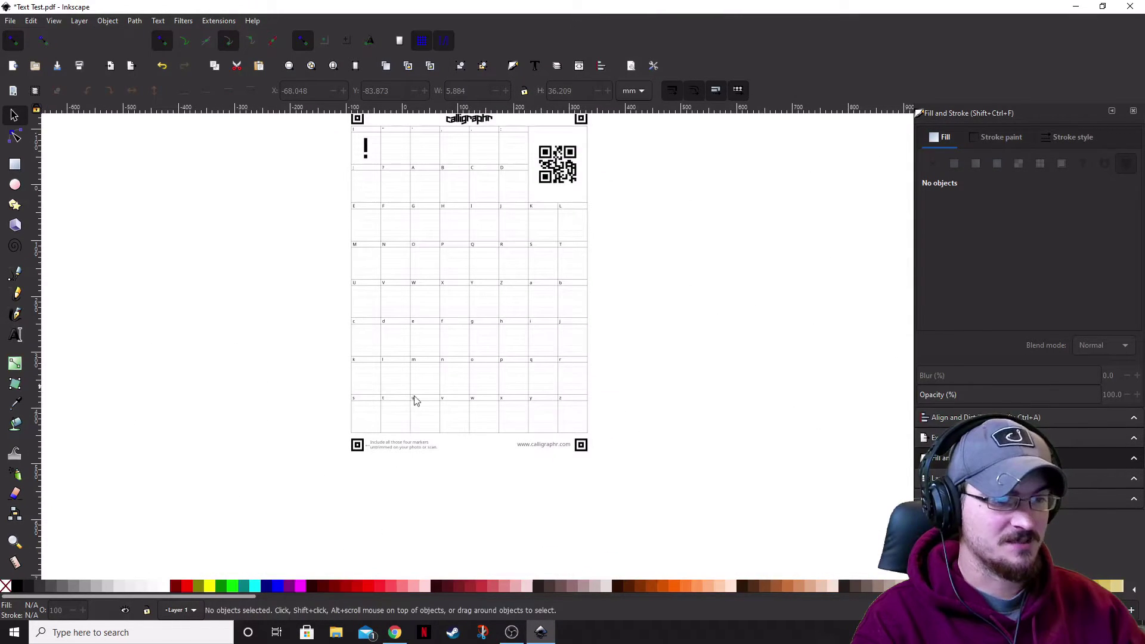
scroll(562, 390, "up", 3)
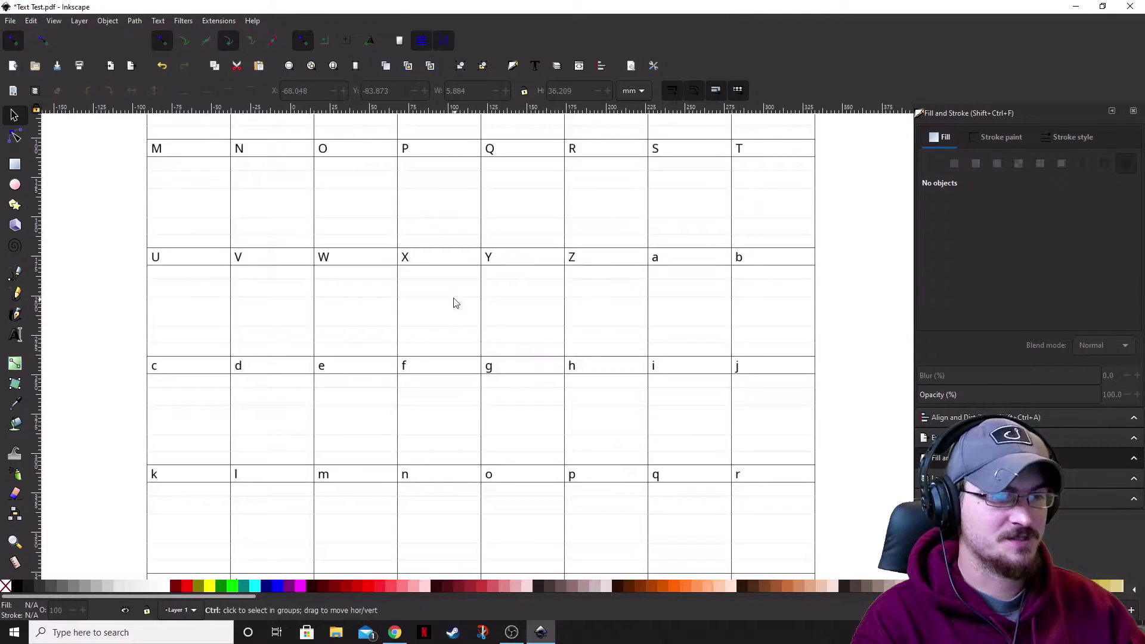
scroll(455, 357, "up", 10)
scroll(471, 382, "up", 4)
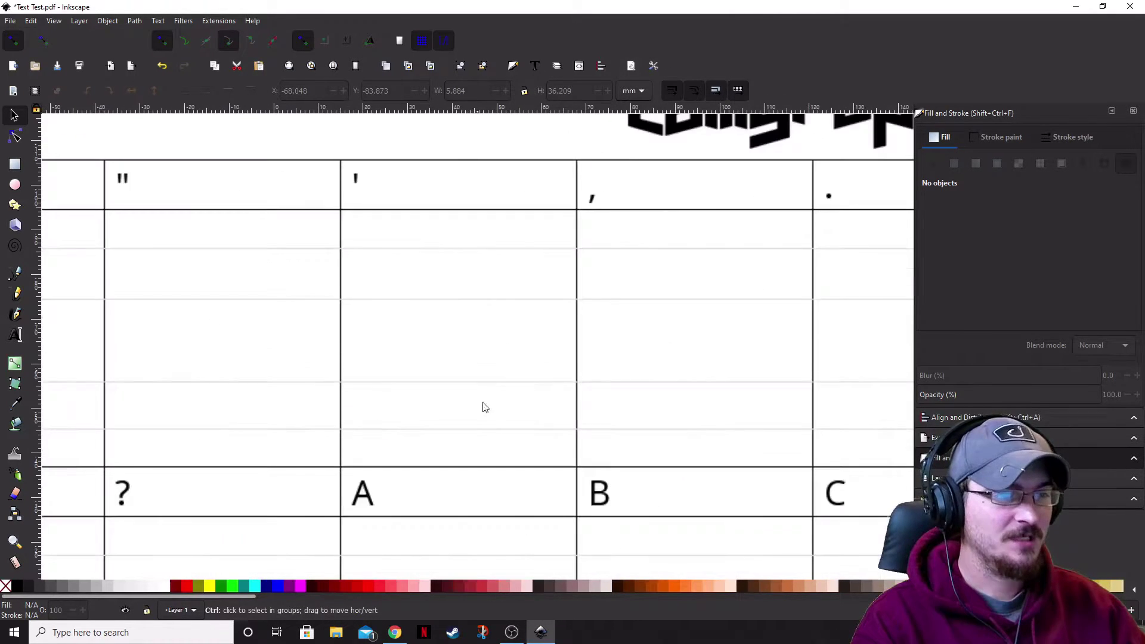
scroll(504, 381, "down", 3)
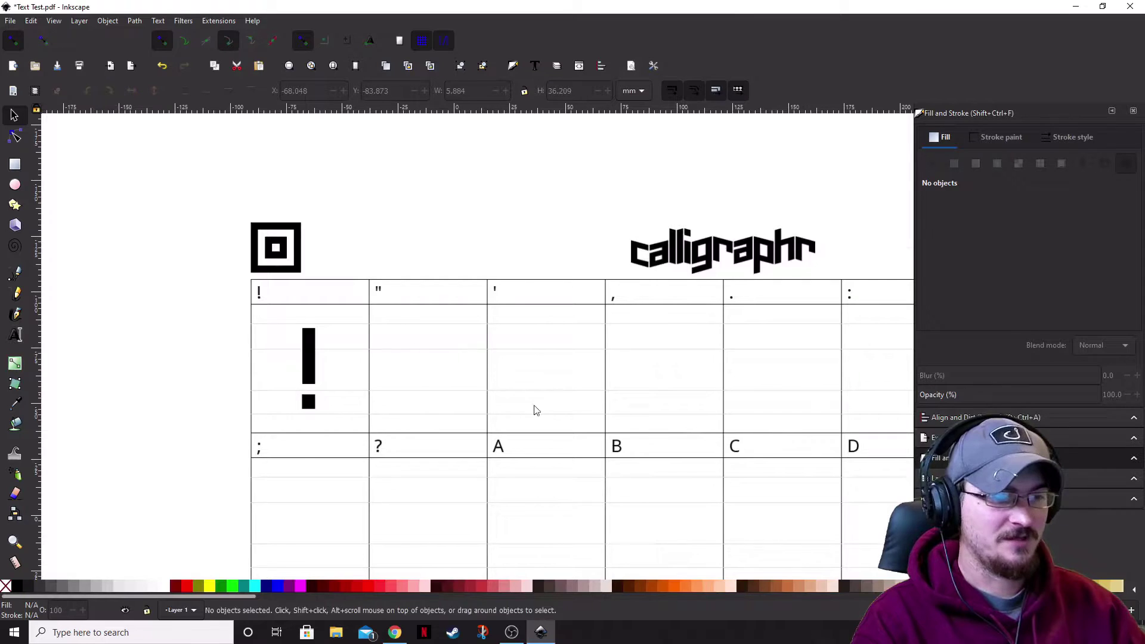
scroll(534, 410, "down", 3)
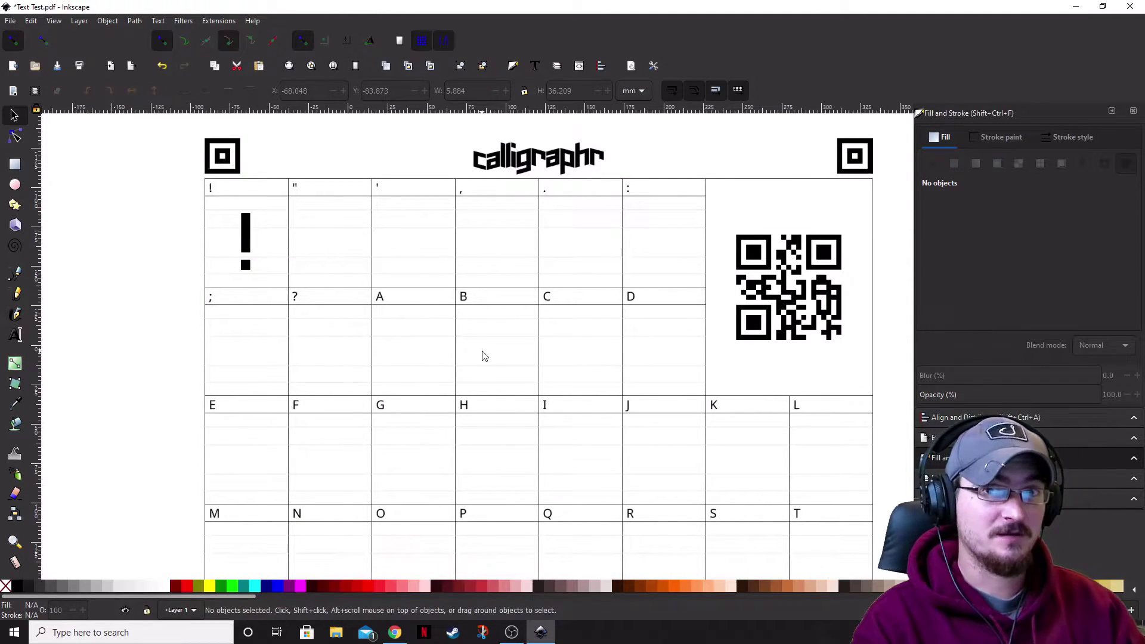
With the Dip pen calligraphy tool, letter the punctuation marks in the top template rows.
left_click(15, 314)
mouse_move(321, 227)
left_mouse_down()
mouse_move(305, 249)
mouse_move(336, 241)
left_mouse_up()
left_click_drag(412, 228, 402, 238)
left_click_drag(497, 257, 487, 267)
left_click_drag(573, 257, 580, 253)
left_click_drag(656, 223, 665, 219)
left_click_drag(656, 260, 666, 254)
left_click_drag(239, 333, 239, 374)
left_click_drag(308, 328, 321, 378)
mouse_move(410, 320)
left_mouse_down()
mouse_move(385, 382)
mouse_move(431, 381)
left_mouse_up()
Hand-letter the capitals A through H in their template cells.
left_click_drag(480, 322, 477, 379)
left_click_drag(596, 324, 596, 373)
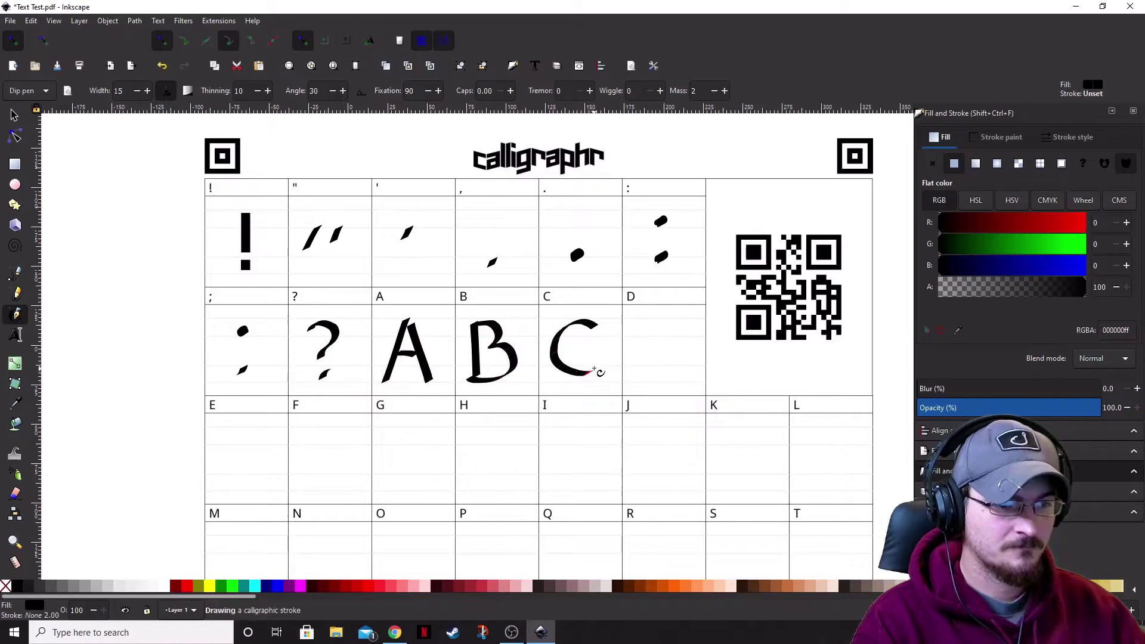
left_click_drag(644, 323, 633, 381)
left_click_drag(641, 325, 629, 380)
scroll(617, 442, "down", 5)
mouse_move(344, 310)
left_mouse_down()
mouse_move(345, 369)
mouse_move(346, 338)
left_mouse_up()
left_click_drag(430, 310, 386, 372)
left_click_drag(513, 313, 510, 372)
left_click_drag(495, 355, 524, 370)
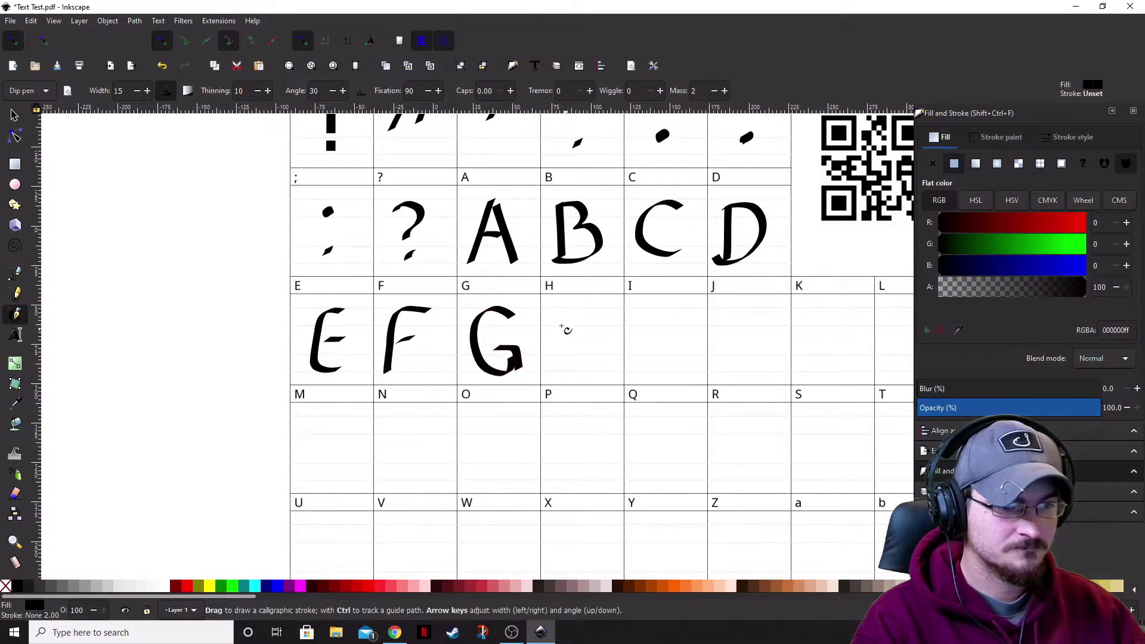
left_click_drag(555, 313, 549, 364)
left_click_drag(603, 313, 596, 371)
Hand-letter the capitals I, J, K and L in their cells.
left_click_drag(672, 310, 659, 371)
left_click_drag(649, 310, 679, 309)
left_click_drag(652, 368, 681, 364)
left_click_drag(726, 305, 725, 364)
scroll(659, 358, "right", 5)
left_click_drag(643, 335, 623, 399)
mouse_move(653, 337)
left_mouse_down()
mouse_move(637, 361)
mouse_move(656, 401)
left_mouse_up()
left_click_drag(697, 337, 747, 387)
scroll(286, 396, "left", 6)
Hand-letter the capitals M through T in their cells.
left_click_drag(280, 395, 345, 395)
mouse_move(385, 343)
left_mouse_down()
mouse_move(378, 396)
mouse_move(424, 341)
left_mouse_up()
mouse_move(489, 335)
left_mouse_down()
mouse_move(555, 376)
mouse_move(567, 353)
left_mouse_up()
scroll(571, 364, "right", 3)
left_click_drag(573, 388, 592, 410)
left_click_drag(643, 353, 626, 403)
left_click_drag(644, 353, 677, 408)
left_click_drag(750, 353, 718, 409)
left_click_drag(793, 357, 829, 353)
left_click_drag(819, 358, 817, 403)
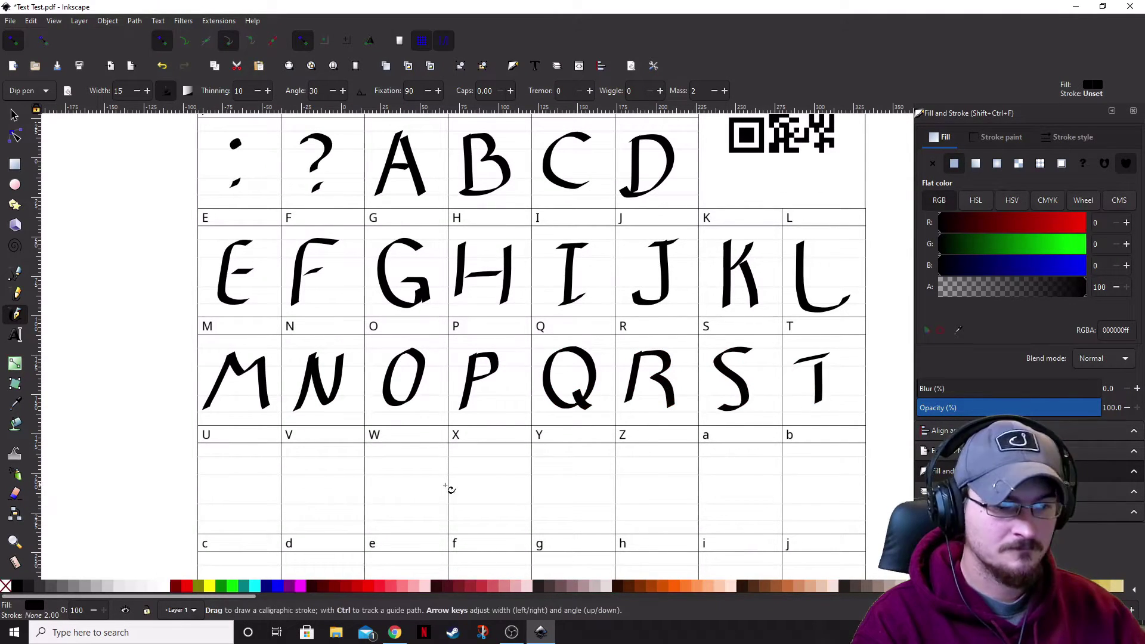
Hand-letter the capitals U through Z to finish the uppercase row.
left_click_drag(231, 465, 353, 464)
mouse_move(374, 468)
left_mouse_down()
mouse_move(416, 514)
mouse_move(432, 468)
left_mouse_up()
left_click_drag(467, 468, 519, 519)
mouse_move(512, 468)
left_mouse_down()
mouse_move(473, 521)
mouse_move(566, 498)
left_mouse_up()
left_click_drag(588, 468, 556, 525)
scroll(634, 465, "right", 3)
mouse_move(654, 471)
left_mouse_down()
mouse_move(683, 517)
mouse_move(644, 486)
left_mouse_up()
left_click_drag(691, 441, 695, 486)
scroll(697, 471, "down", 3)
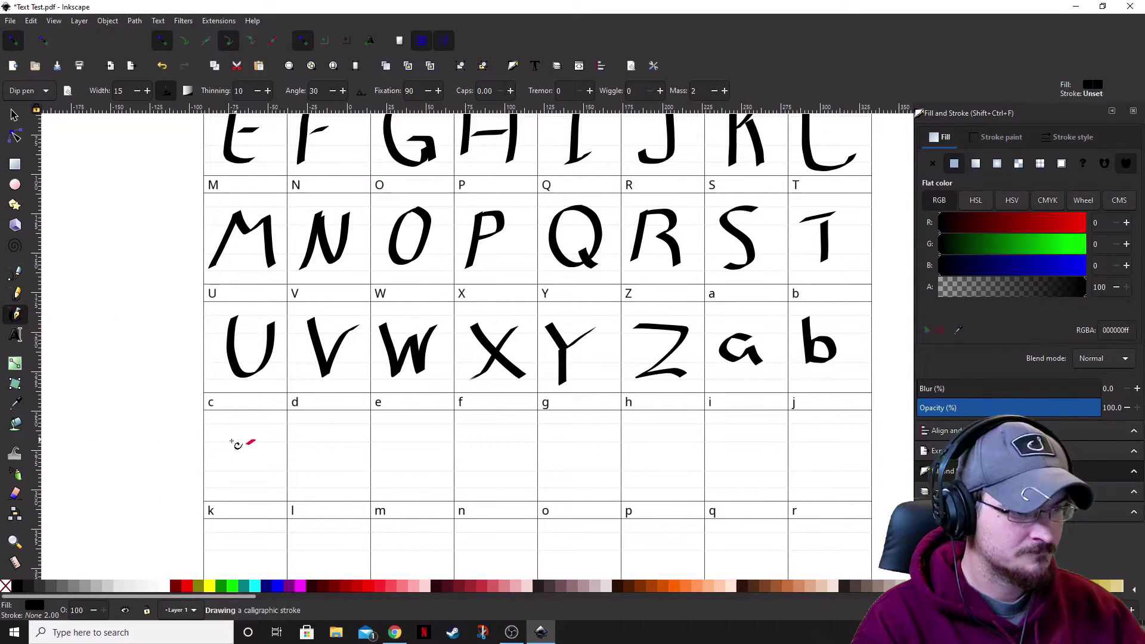
Letter the first row of lowercase glyphs in their cells.
left_click_drag(243, 442, 257, 477)
left_click_drag(343, 434, 346, 472)
left_click_drag(394, 462, 414, 472)
left_click_drag(475, 453, 471, 484)
left_click_drag(587, 444, 557, 475)
left_click_drag(634, 430, 680, 483)
left_click_drag(748, 445, 745, 477)
left_click_drag(841, 381, 814, 435)
scroll(656, 418, "down", 4)
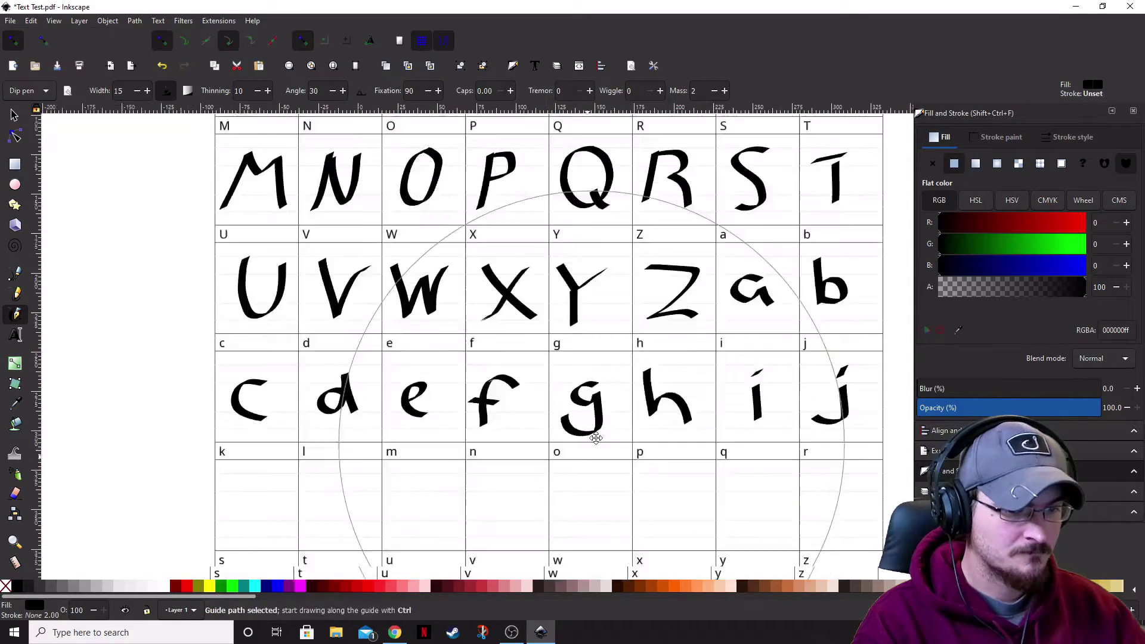
scroll(477, 418, "left", 2)
Letter the next row of lowercase glyphs in their cells.
left_click_drag(285, 396, 304, 456)
left_click_drag(387, 395, 379, 450)
left_click_drag(435, 452, 487, 444)
left_click_drag(538, 443, 560, 444)
left_click_drag(633, 409, 626, 412)
left_click_drag(699, 411, 706, 436)
left_click_drag(806, 418, 793, 453)
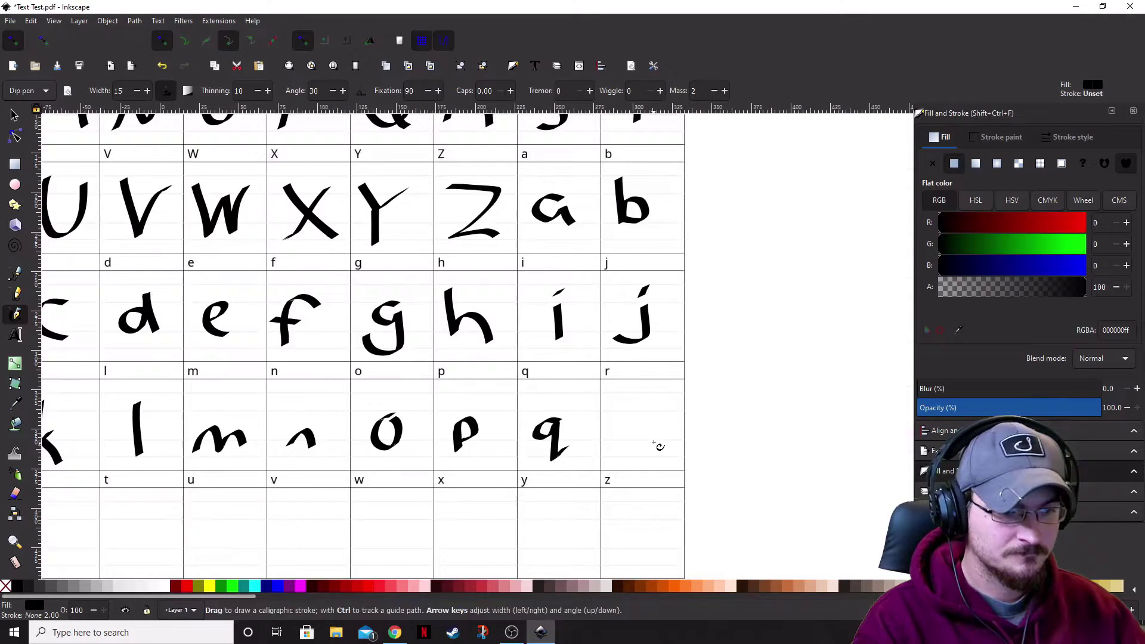
scroll(656, 442, "down", 4)
Letter the final lowercase glyphs through z, then scroll over the finished sheet.
left_click_drag(331, 322, 302, 355)
left_click_drag(388, 332, 394, 358)
left_click_drag(471, 325, 507, 358)
left_click_drag(552, 325, 582, 327)
mouse_move(626, 325)
left_mouse_down()
mouse_move(671, 327)
mouse_move(605, 388)
left_mouse_up()
scroll(733, 346, "right", 5)
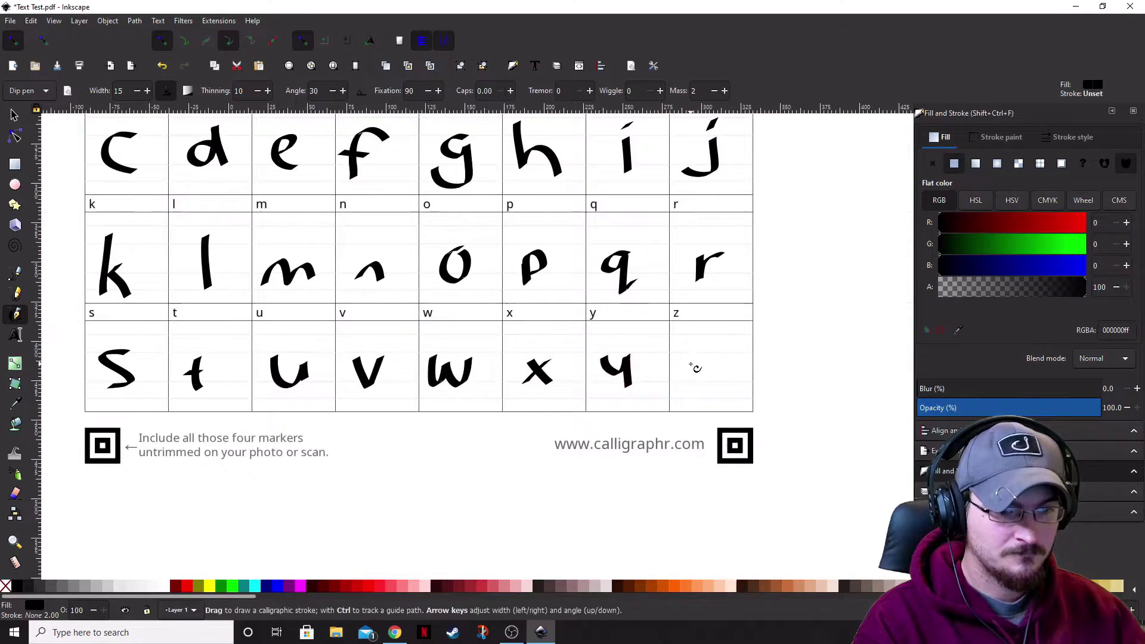
left_click_drag(686, 358, 718, 388)
scroll(477, 394, "down", 1)
scroll(474, 392, "down", 2)
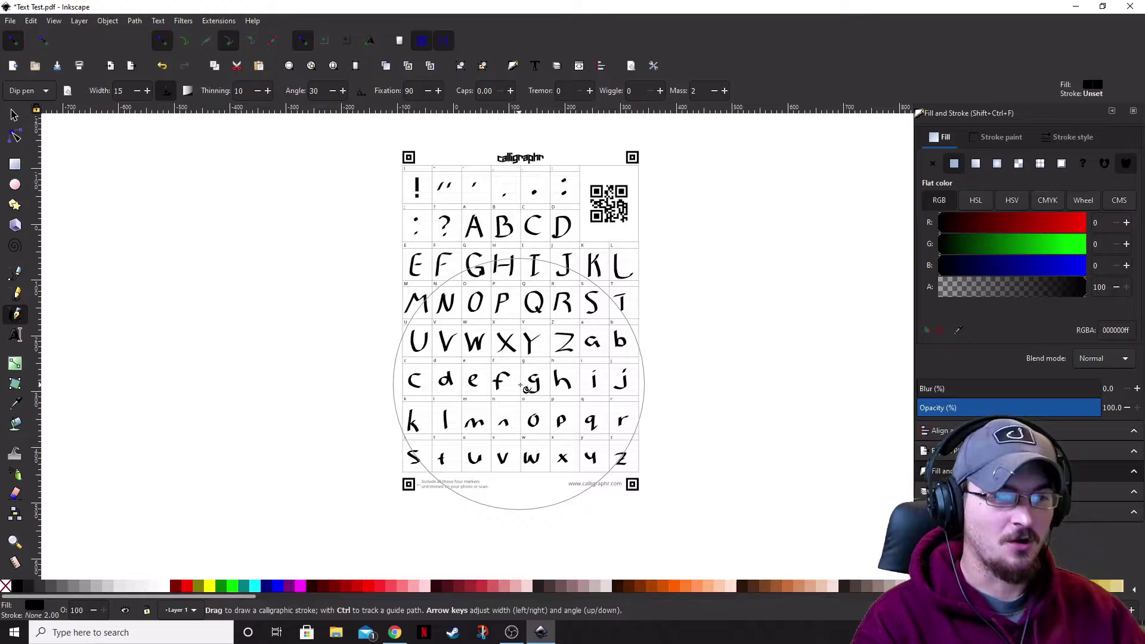
scroll(538, 370, "up", 2)
scroll(525, 367, "down", 2)
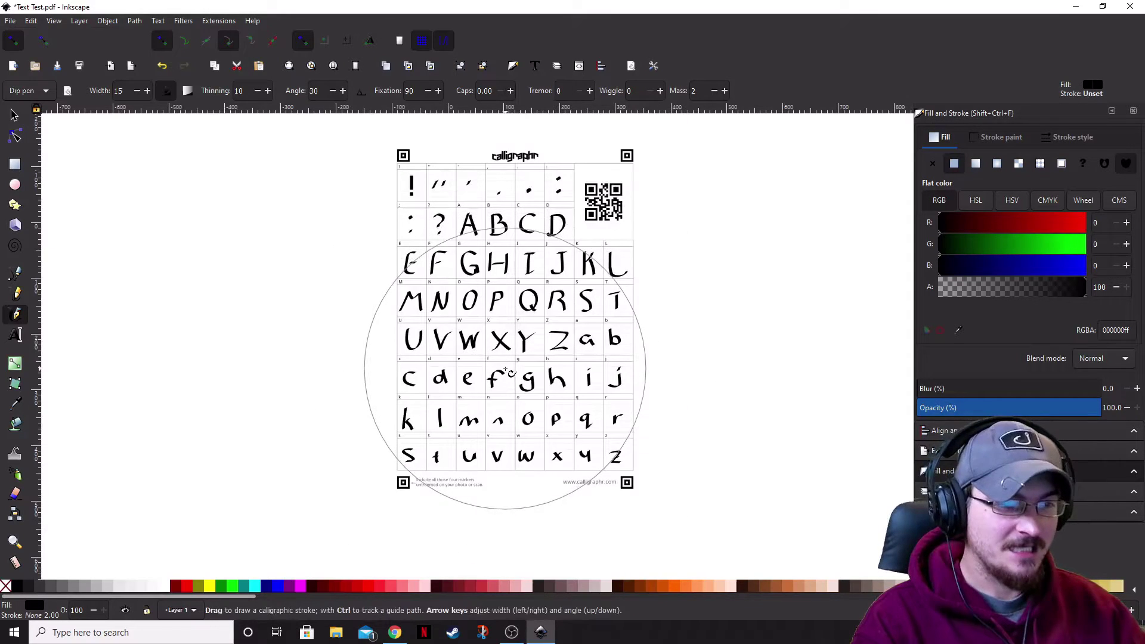
With the Selector tool, rubber-band select every object on the glyph sheet.
key("s")
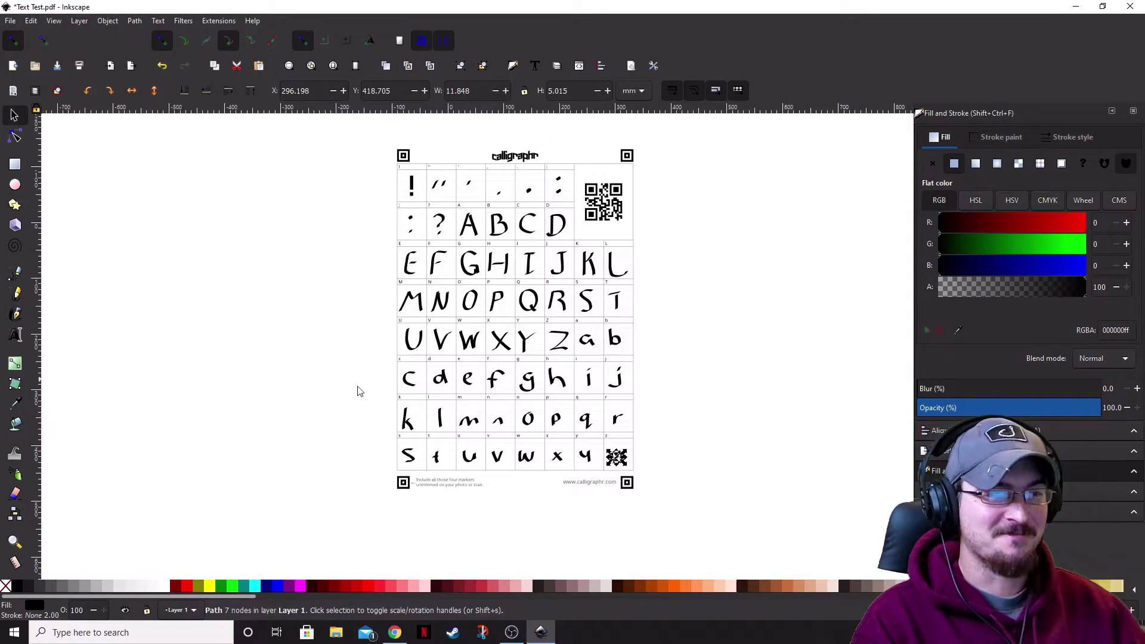
left_click_drag(710, 531, 343, 141)
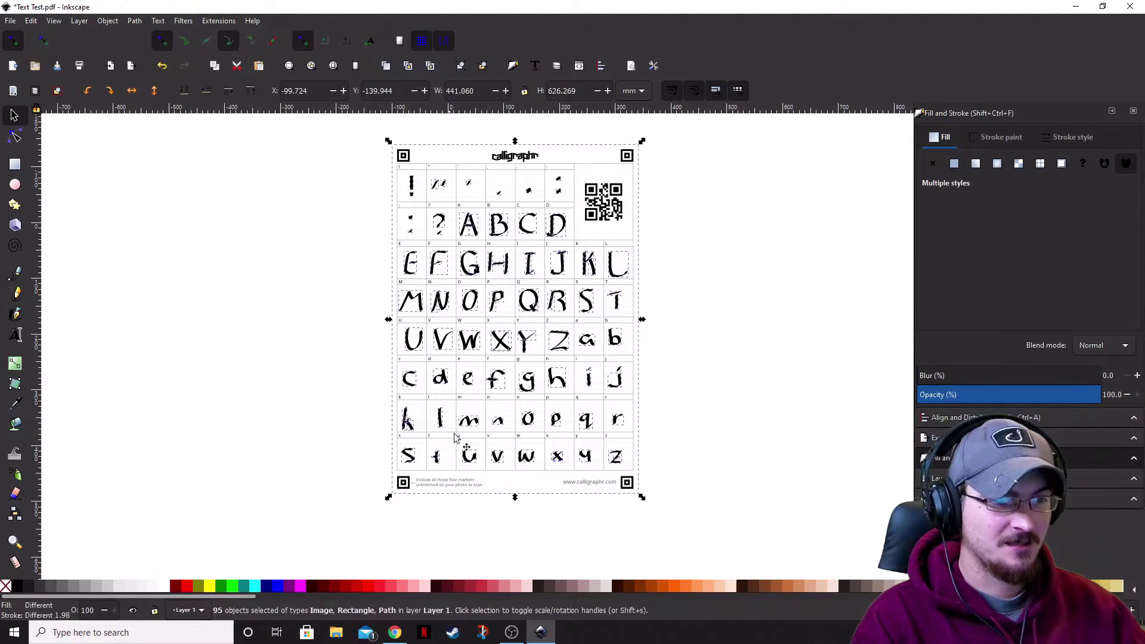
scroll(498, 288, "up", 2)
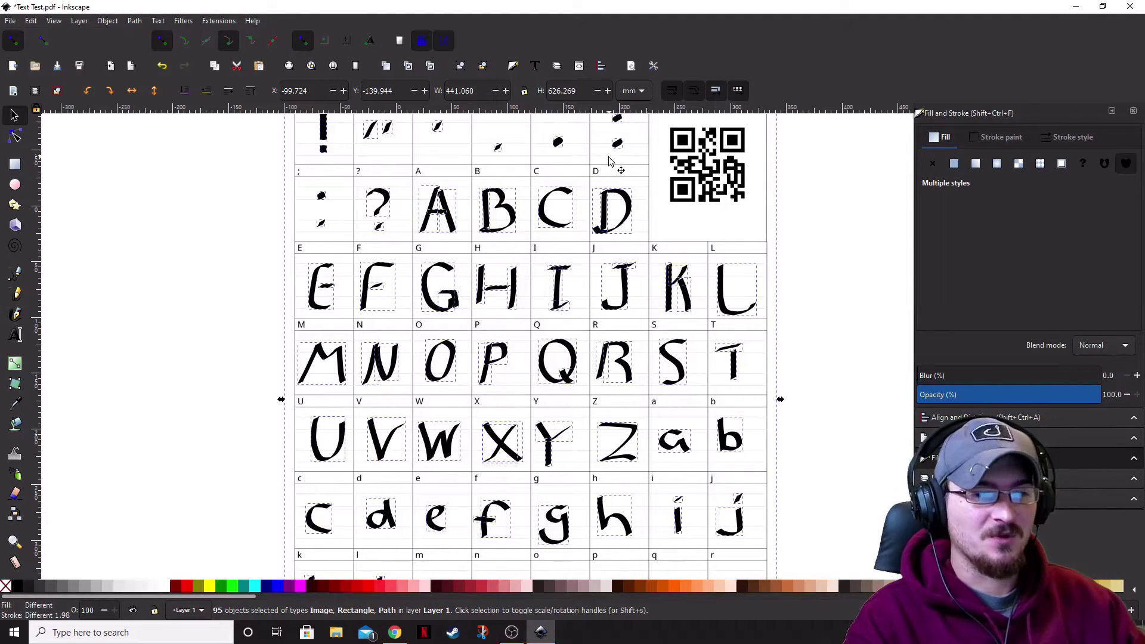
Select the K and L glyphs and drag them off the page to the left.
left_click(863, 318)
left_click(720, 305)
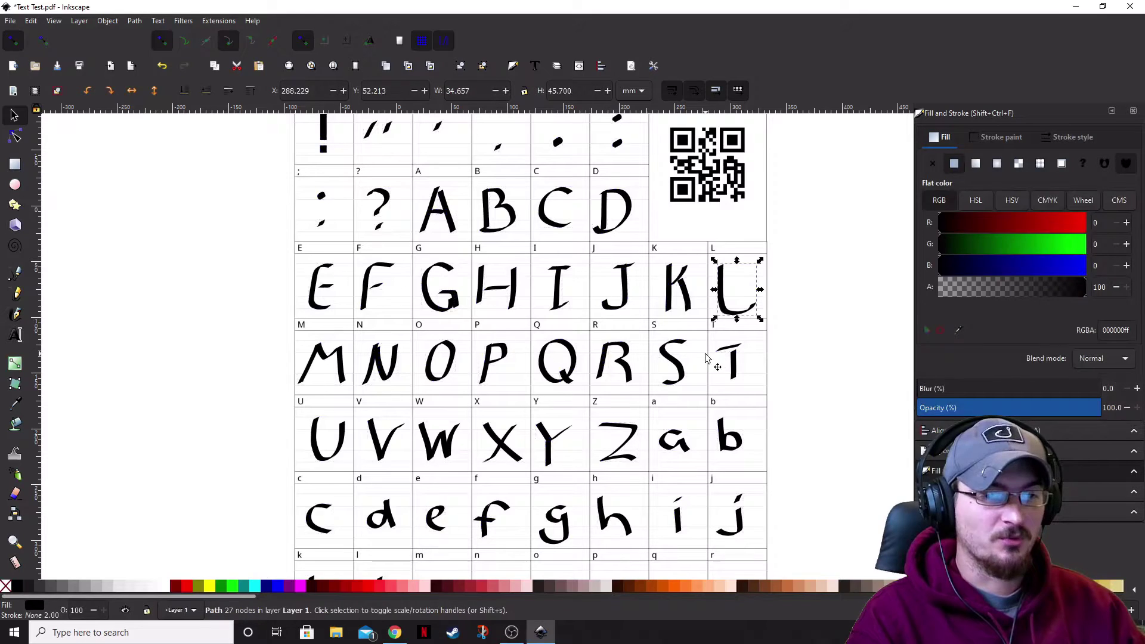
left_click_drag(817, 339, 624, 233)
left_click_drag(739, 295, 200, 307)
left_click(229, 319)
left_click(233, 310)
left_click(202, 381)
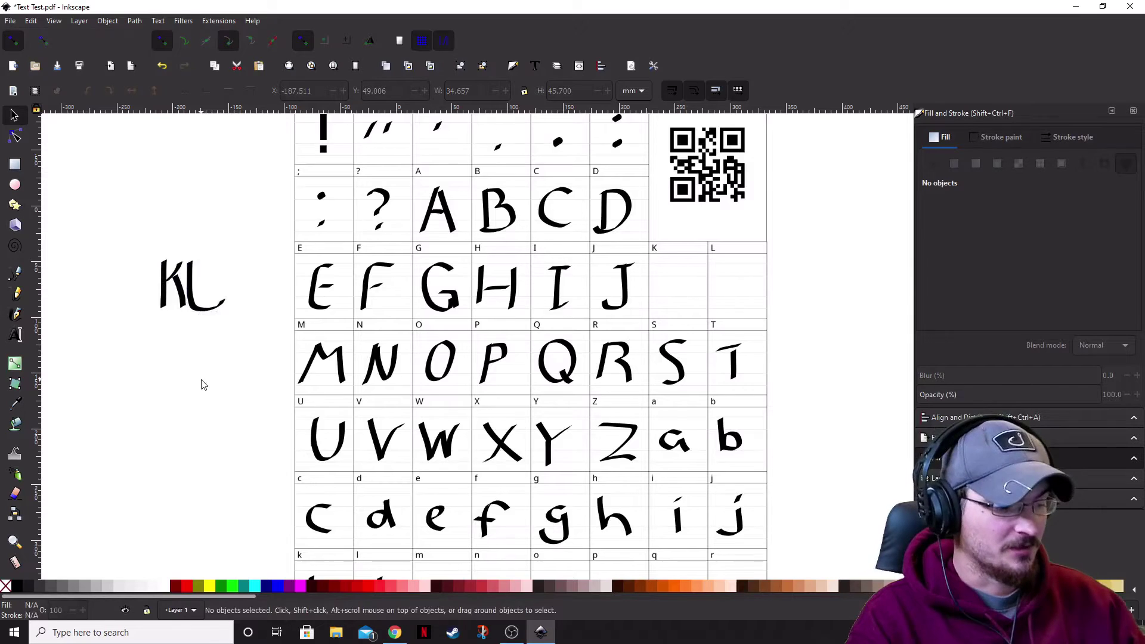
scroll(201, 384, "up", 2)
scroll(276, 404, "down", 4)
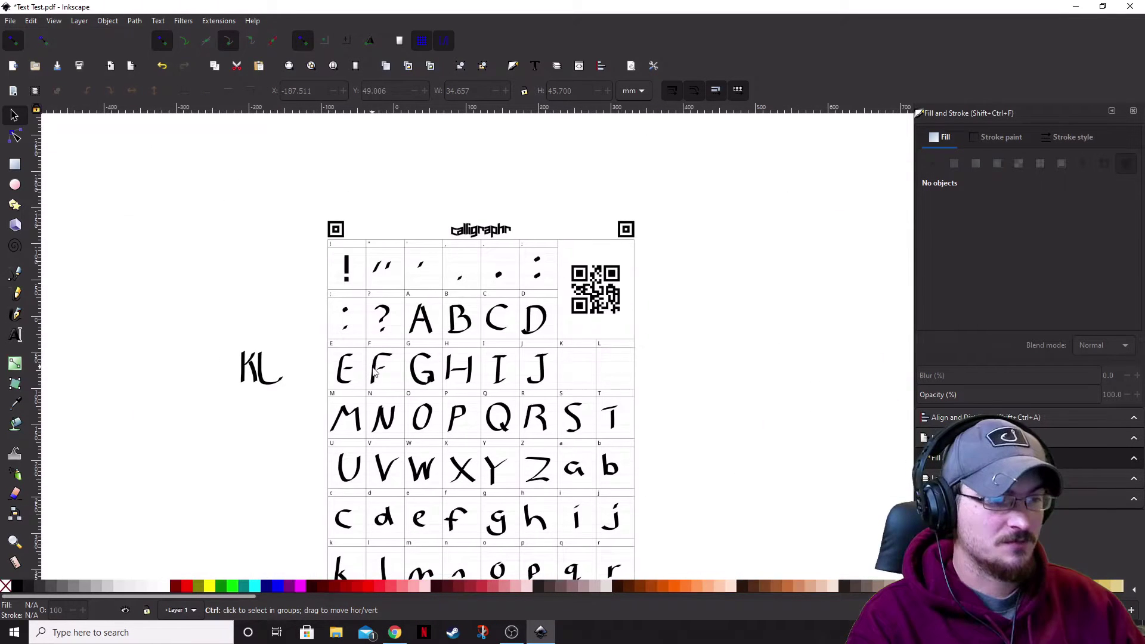
Undo the move so K and L return to their cells, then reselect the whole sheet.
key("ctrl+z")
key("ctrl+z")
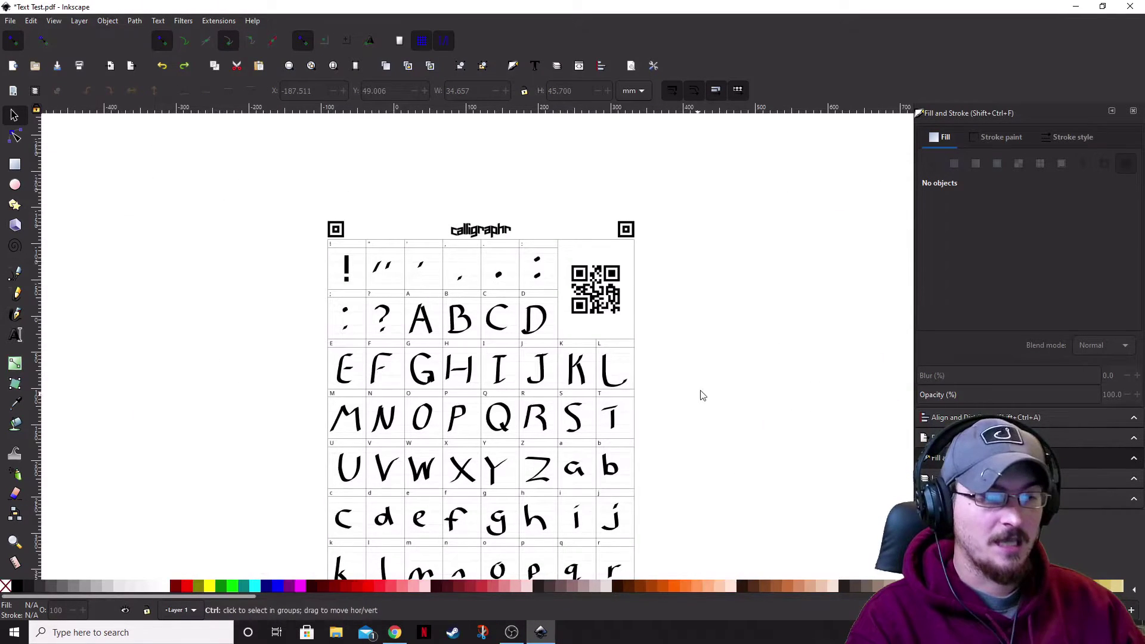
left_click_drag(701, 391, 754, 322)
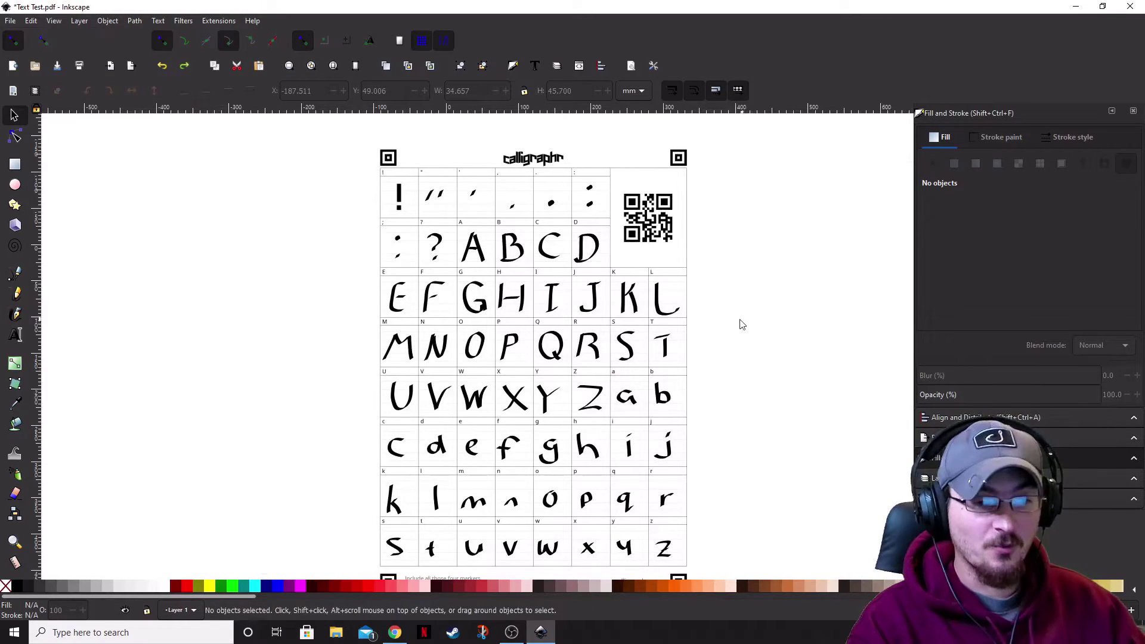
scroll(743, 325, "down", 2, "ctrl")
left_click_drag(745, 350, 661, 316)
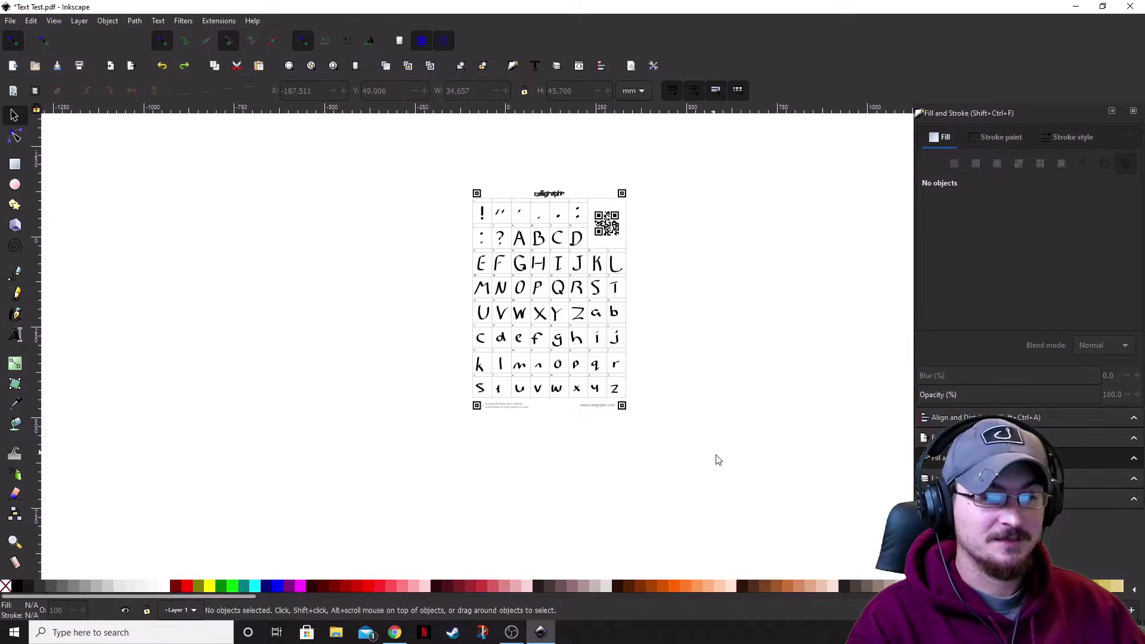
left_click_drag(718, 460, 387, 157)
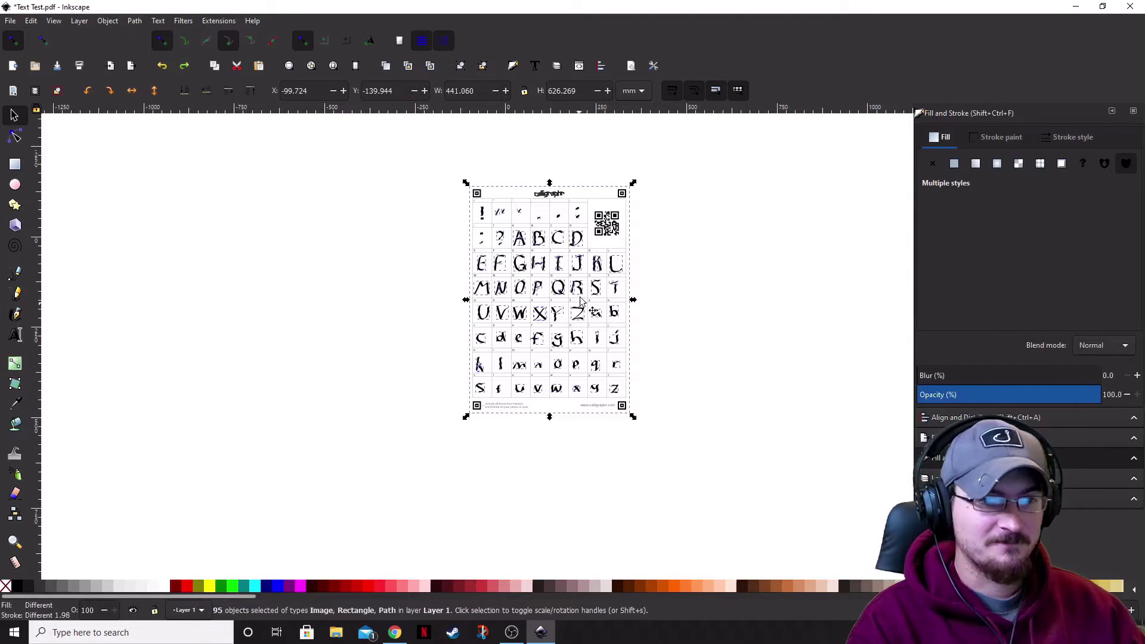
left_click(680, 459)
left_click_drag(716, 470, 443, 206)
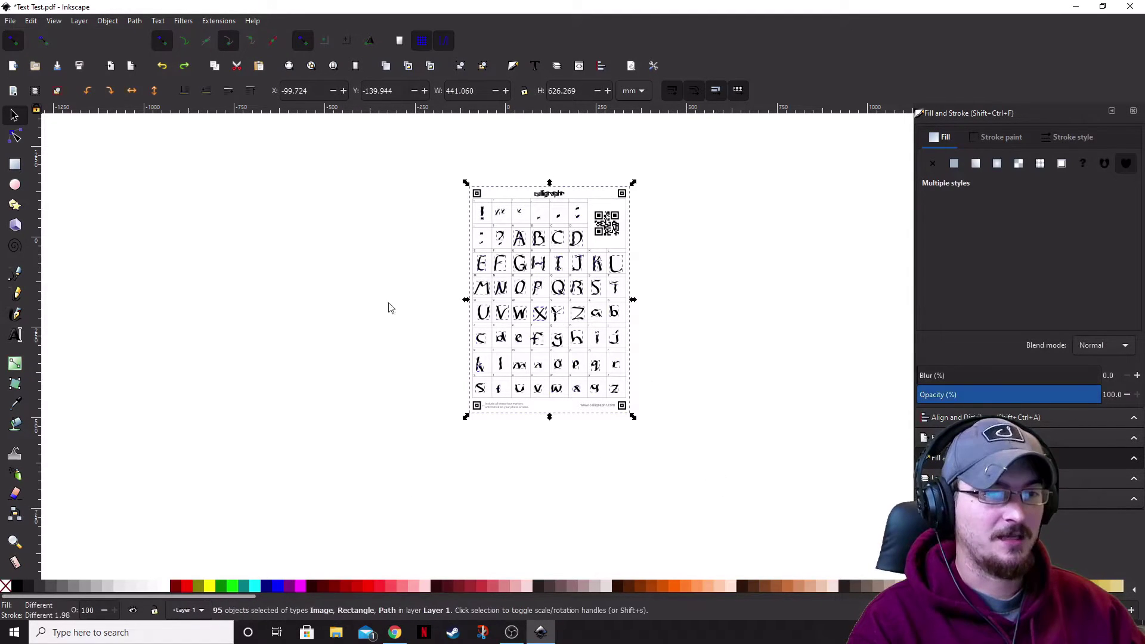
In Export PNG, set the export file to 'Filled Temp' in Pictures > PNG Images.
left_click(10, 21)
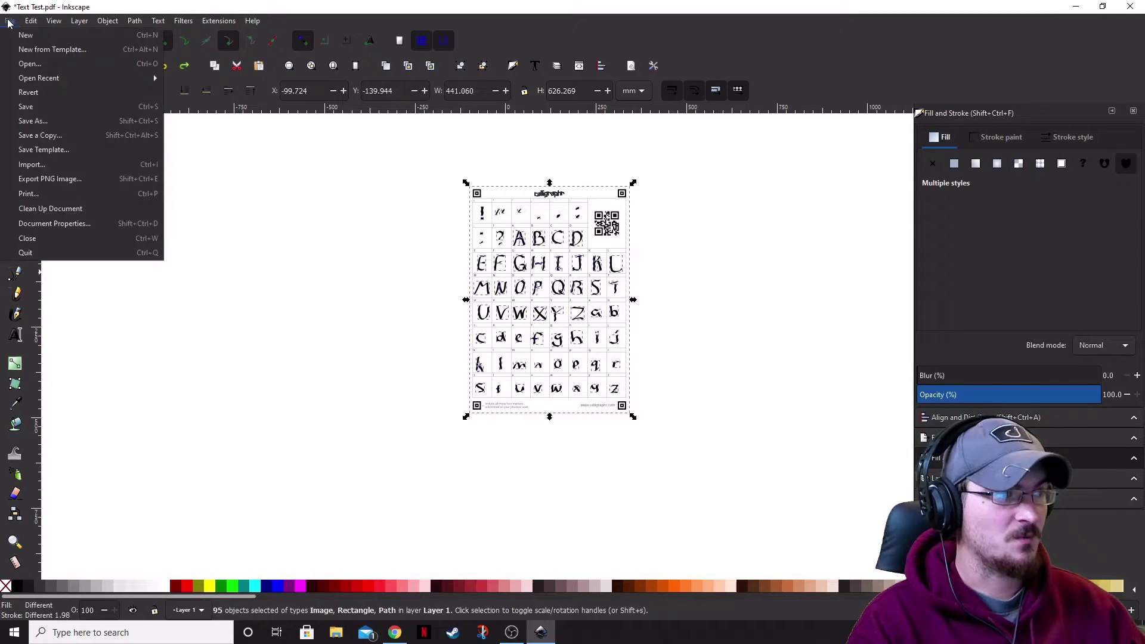
left_click(51, 179)
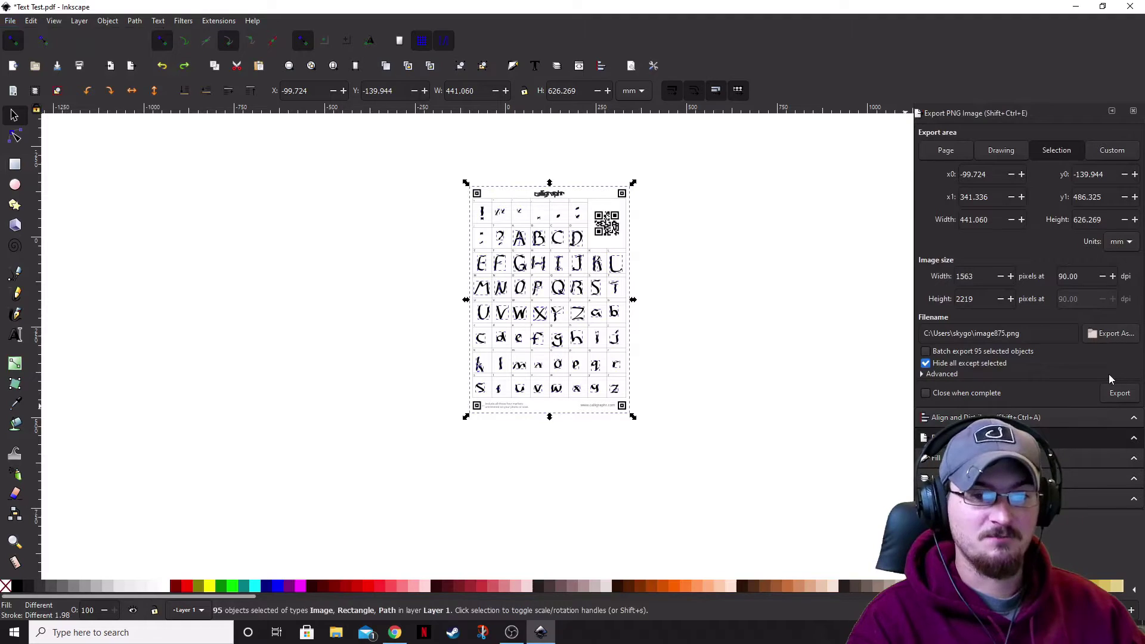
left_click(1115, 335)
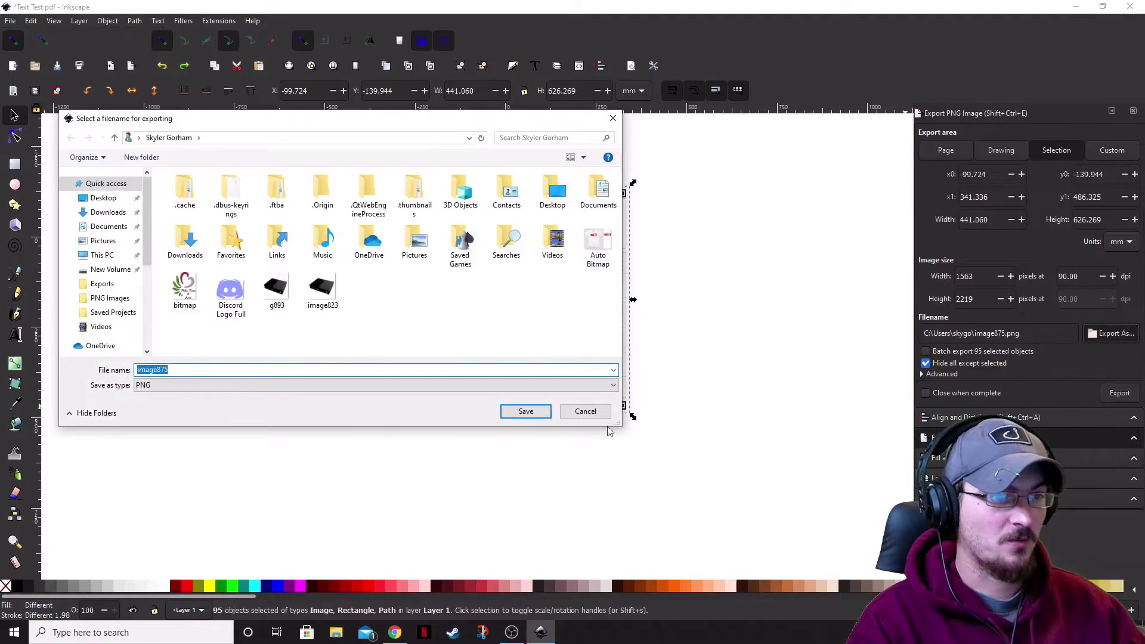
double_click(414, 244)
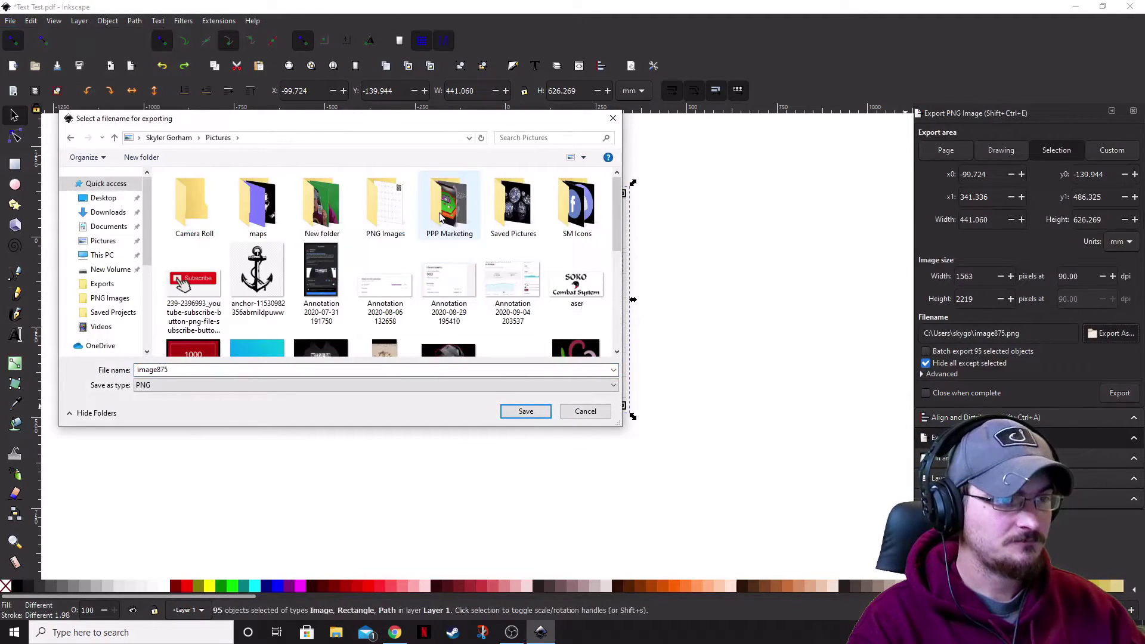
double_click(375, 214)
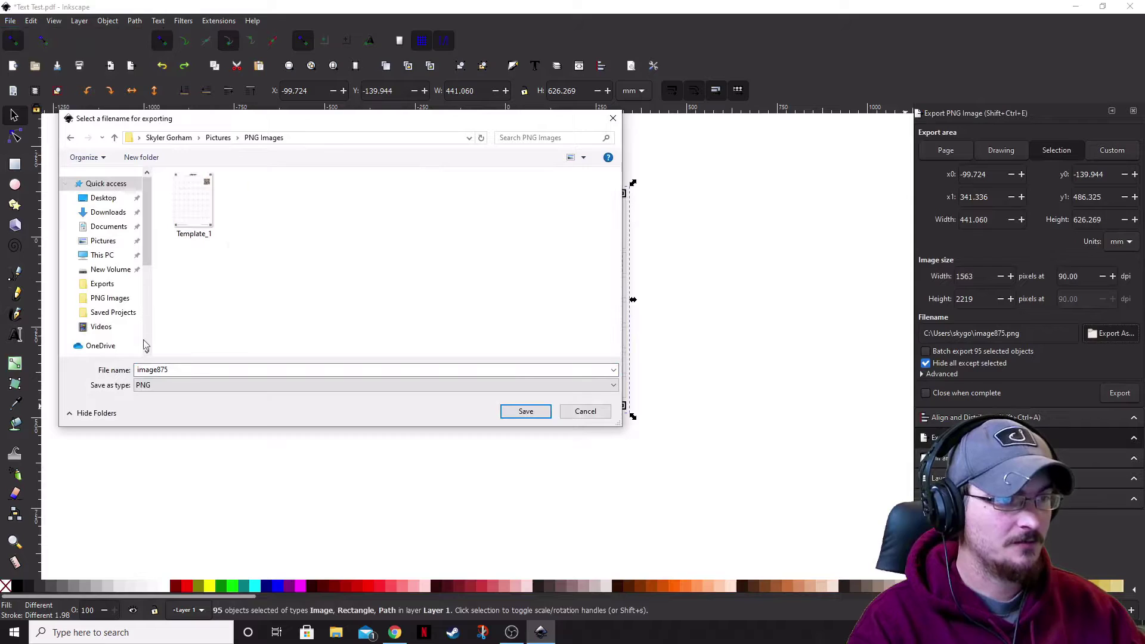
double_click(182, 371)
type("F")
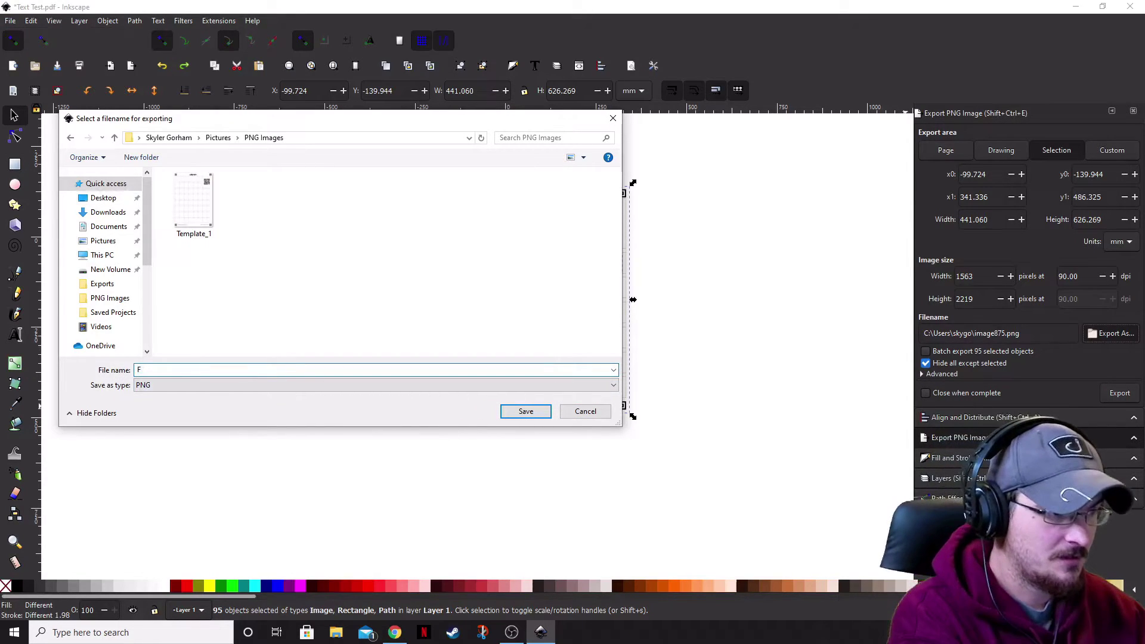
type("illed Temp")
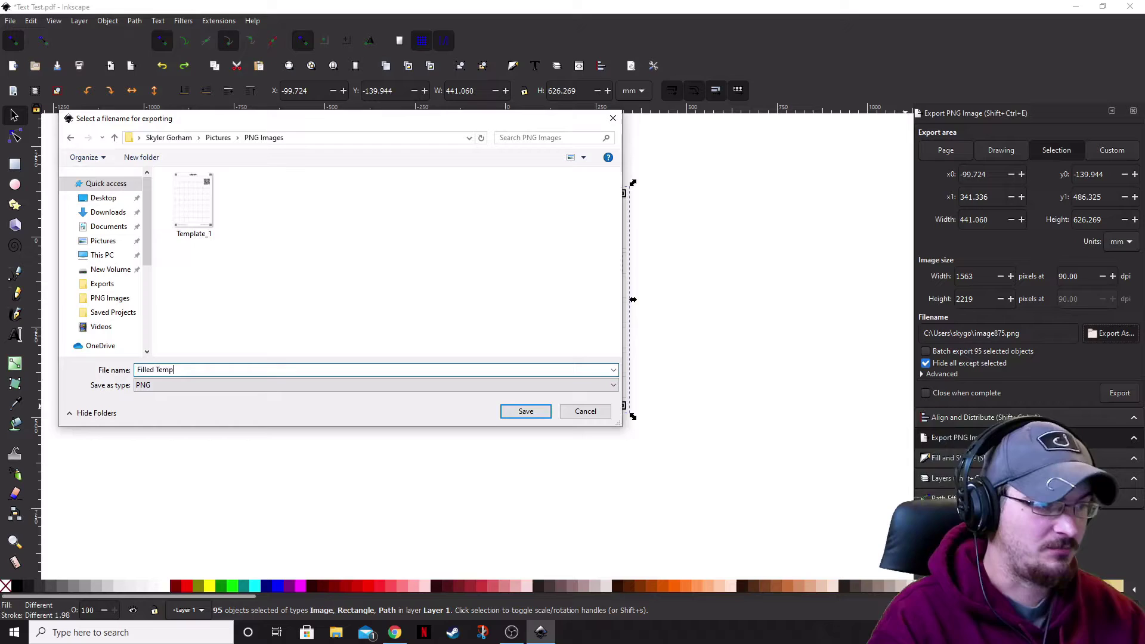
Export the selected sheet as Filled Temp.png and deselect it.
left_click(526, 412)
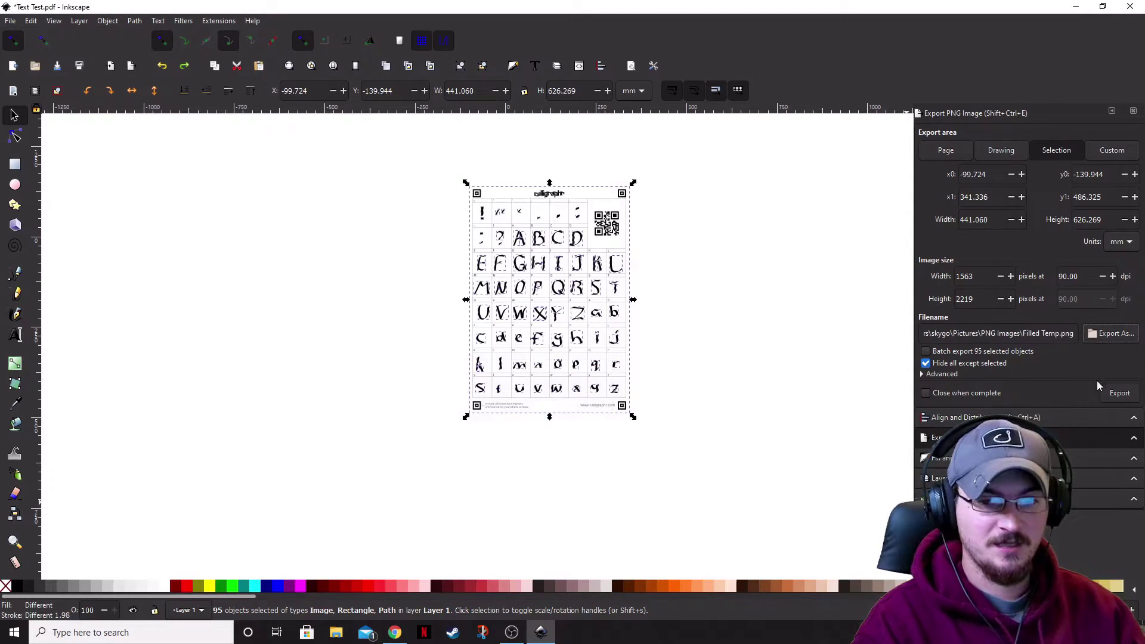
left_click(1116, 393)
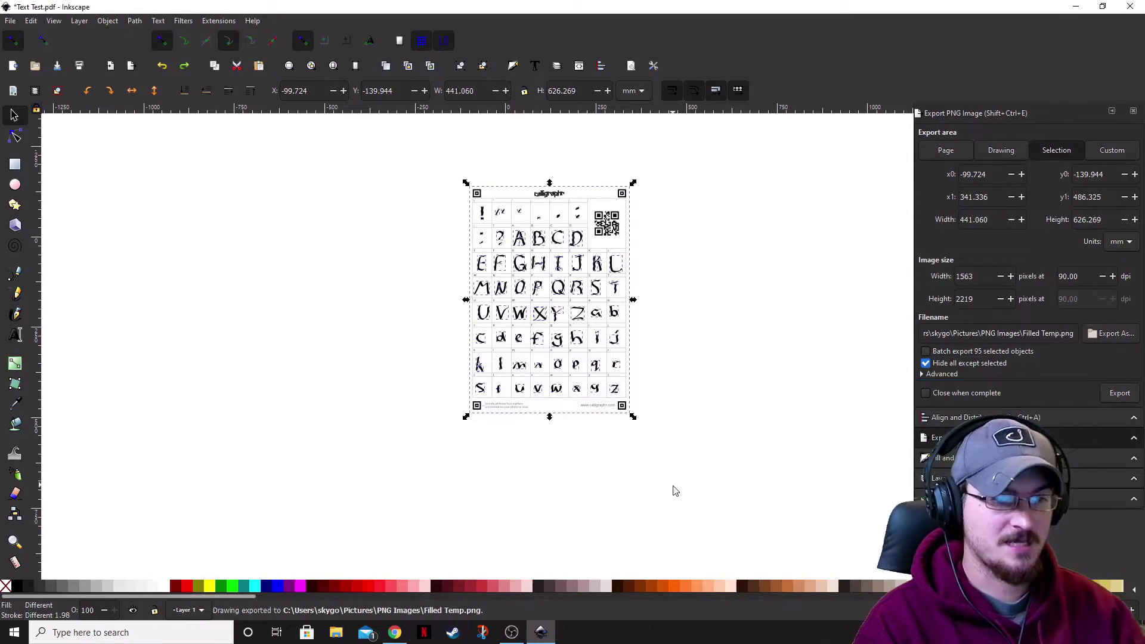
left_click(603, 482)
Return to the Calligraphr tab in Chrome and dismiss the template download notice.
left_click(396, 631)
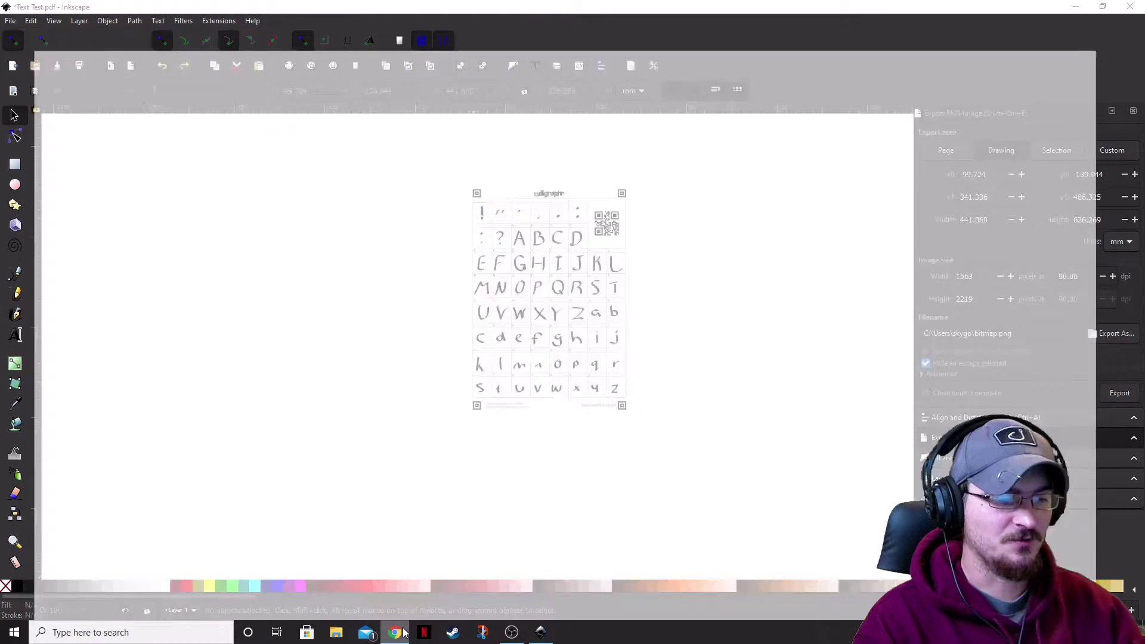
left_click(63, 10)
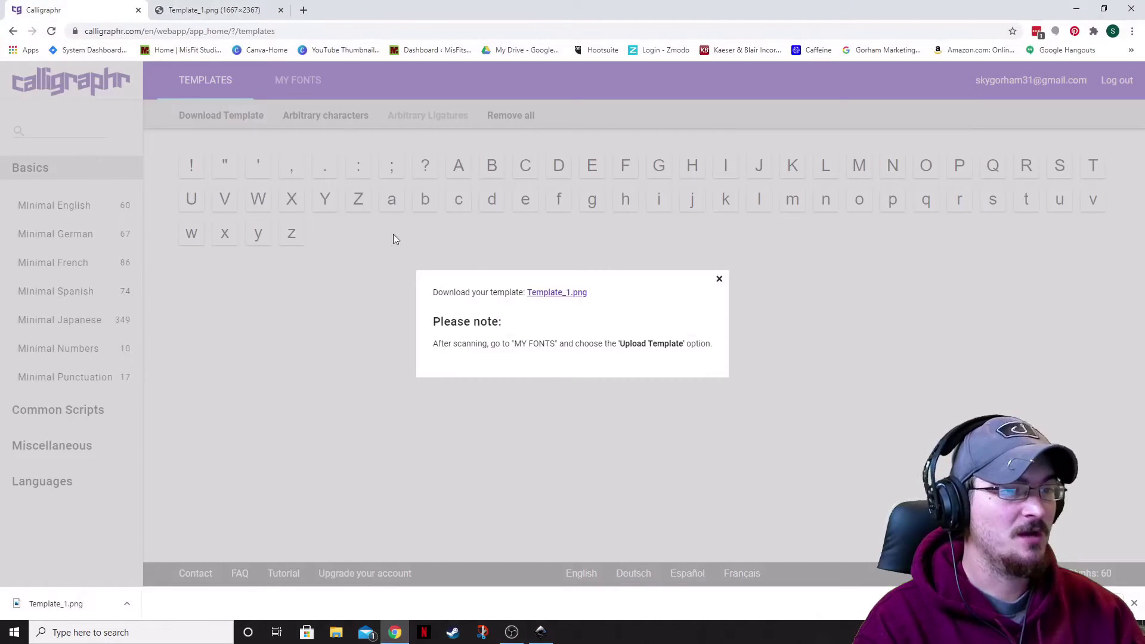
left_click(718, 279)
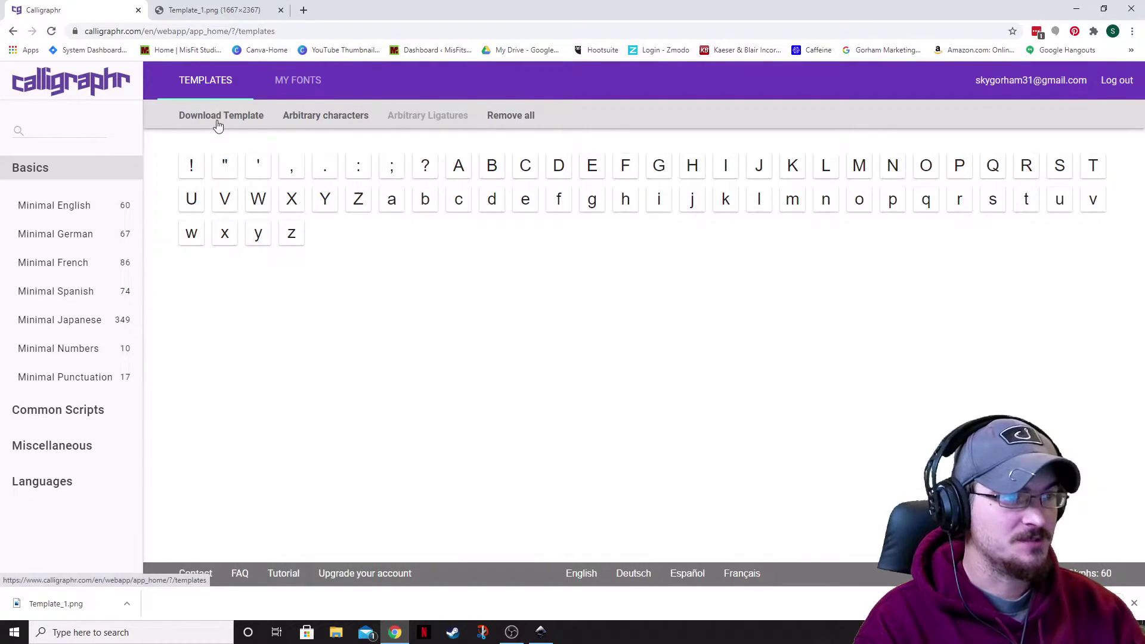
From MY FONTS > Upload Template, choose Filled Temp.png from Pictures > PNG Images.
left_click(295, 81)
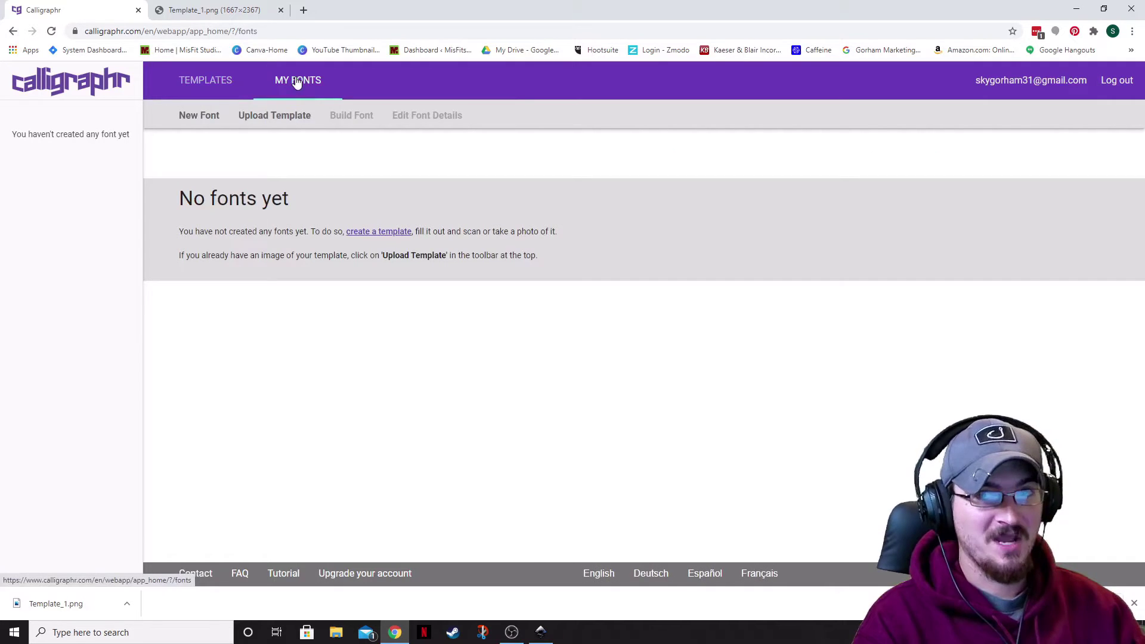
left_click(270, 119)
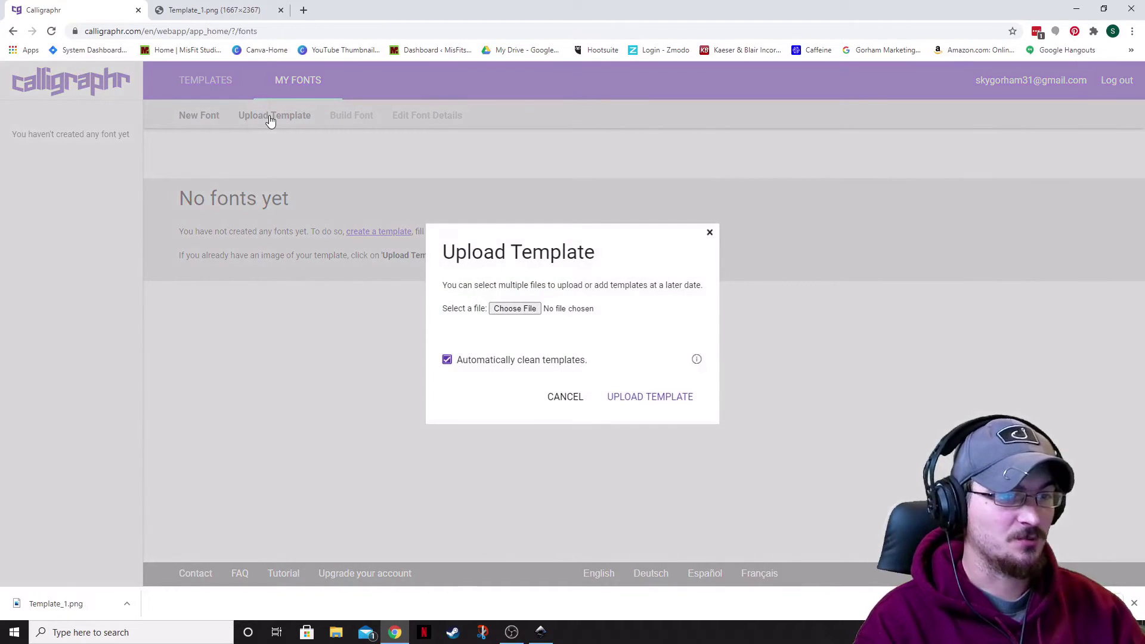
left_click(515, 308)
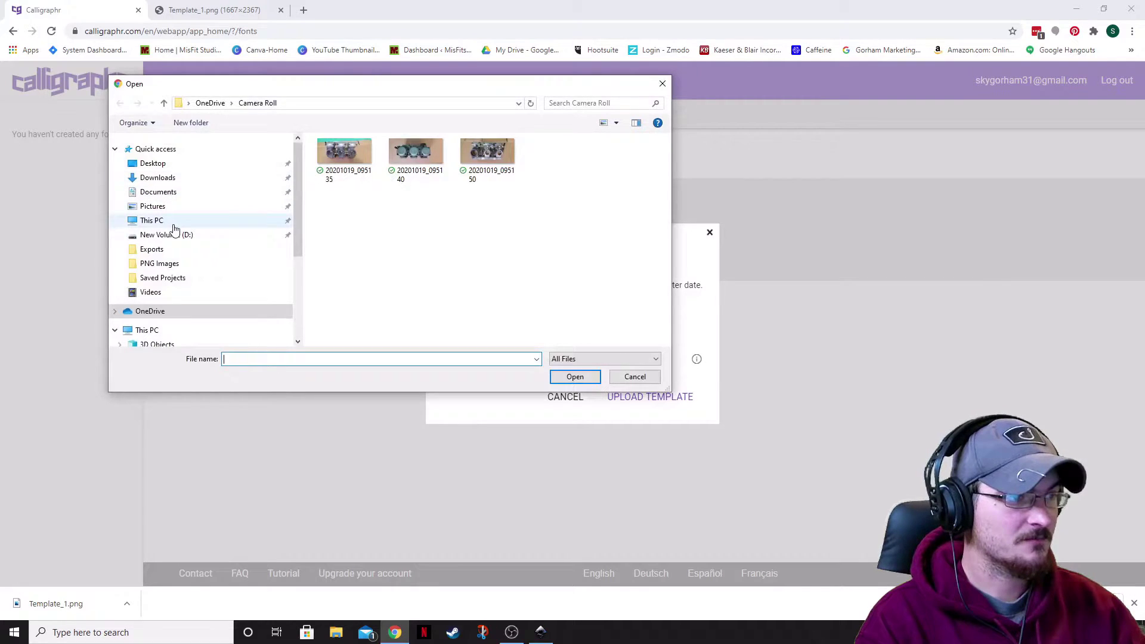
left_click(152, 206)
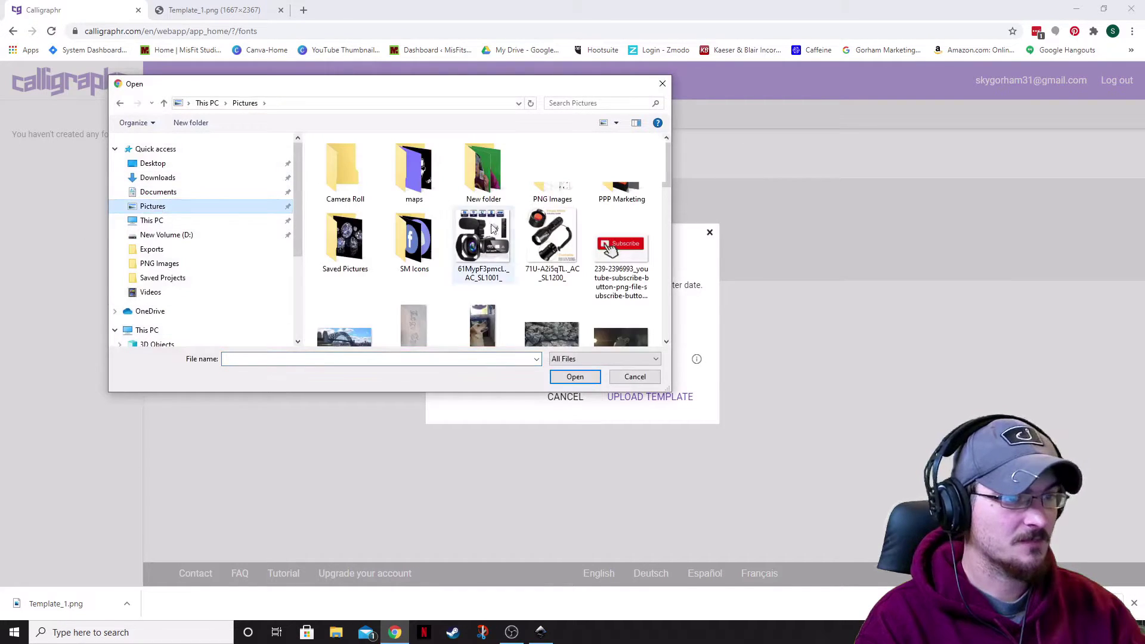
double_click(550, 177)
left_click(332, 166)
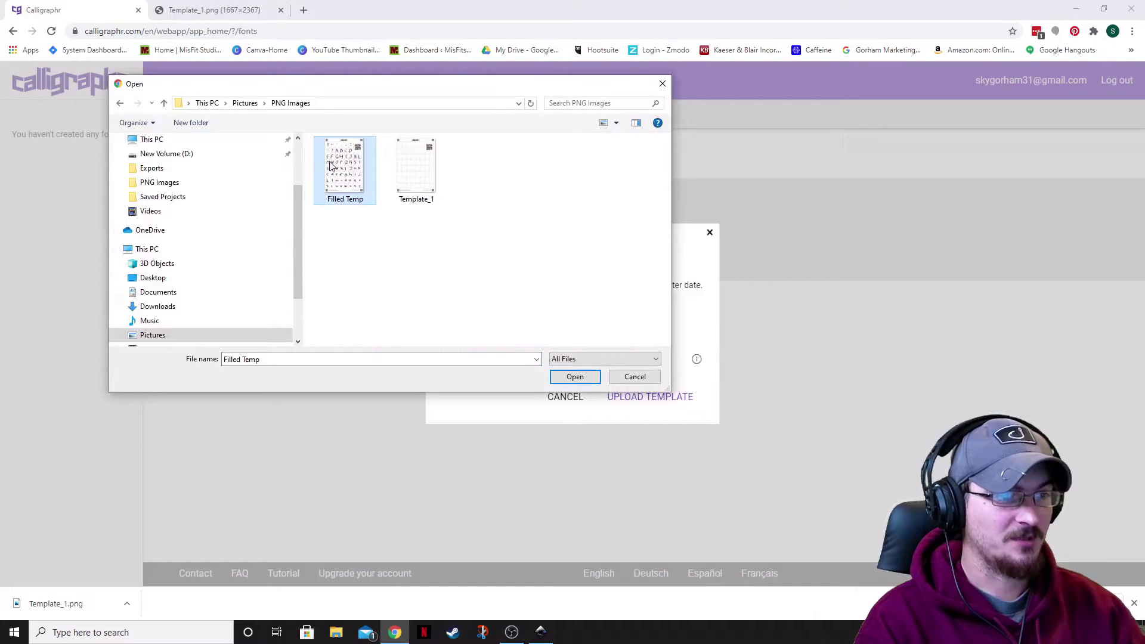
left_click(575, 376)
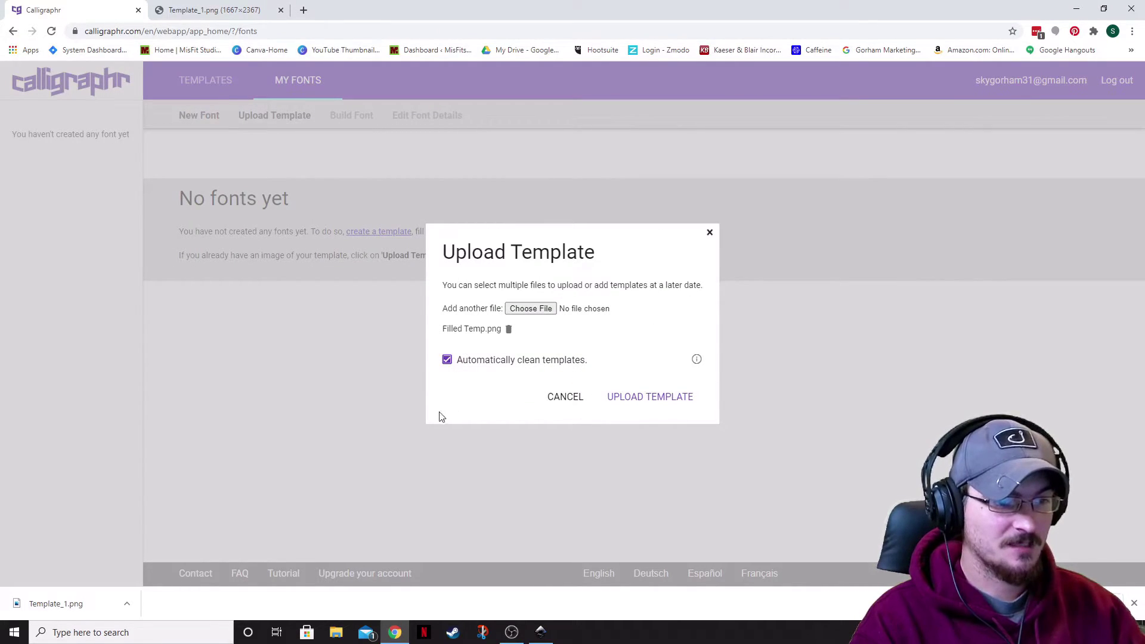
Upload the template and scroll through the Result preview of the 60 detected glyphs.
left_click(673, 400)
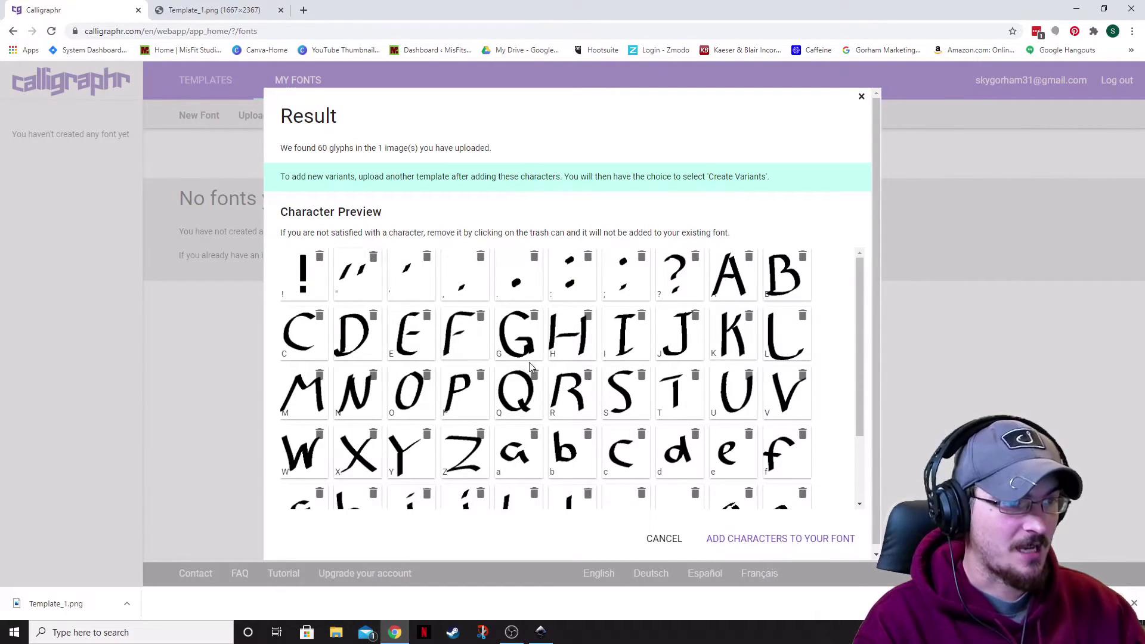
scroll(561, 349, "down", 2)
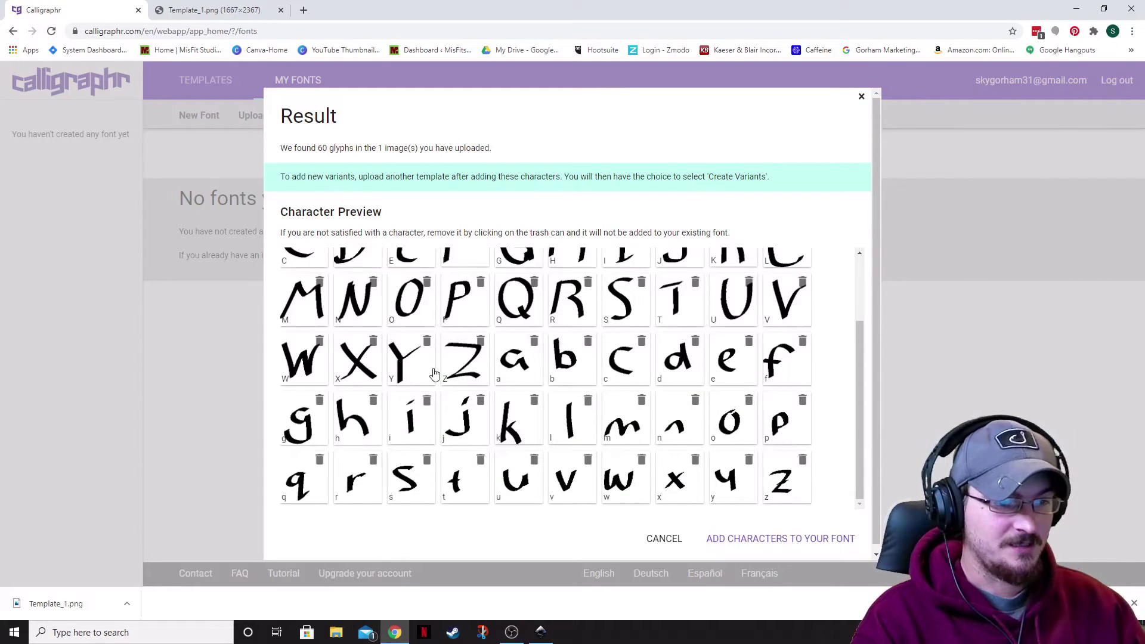
scroll(434, 358, "up", 2)
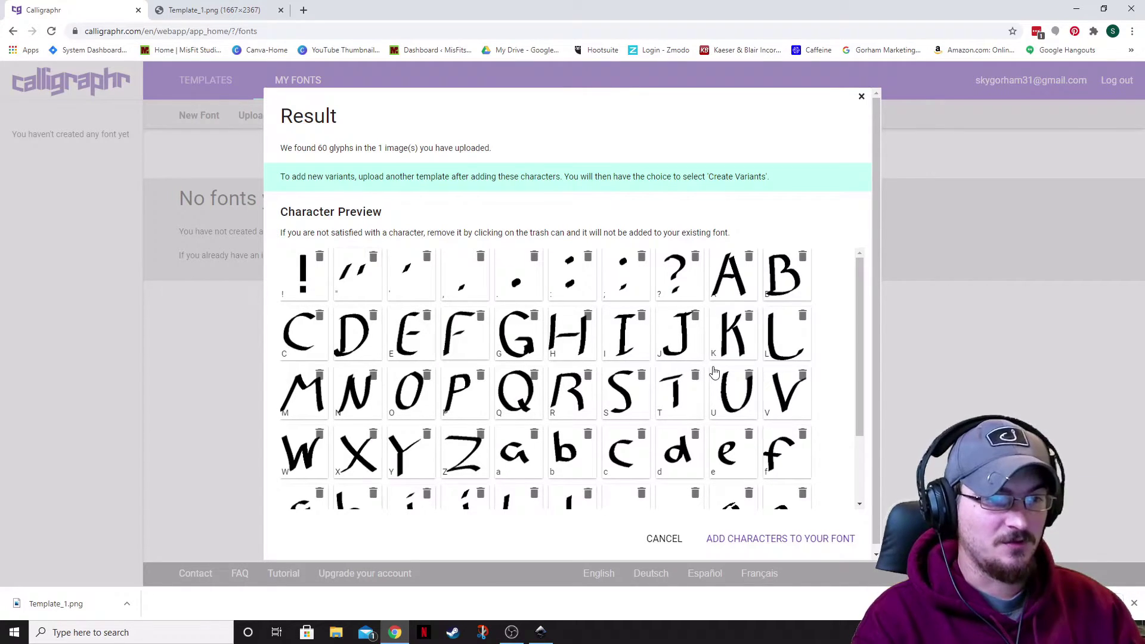
scroll(644, 343, "down", 2)
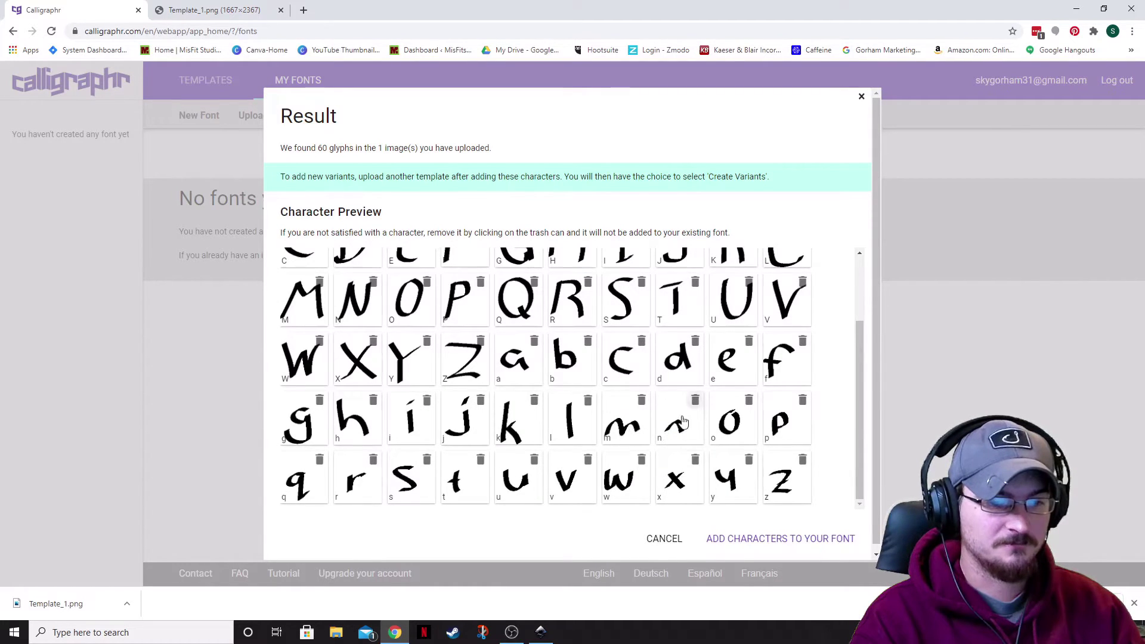
scroll(643, 405, "up", 2)
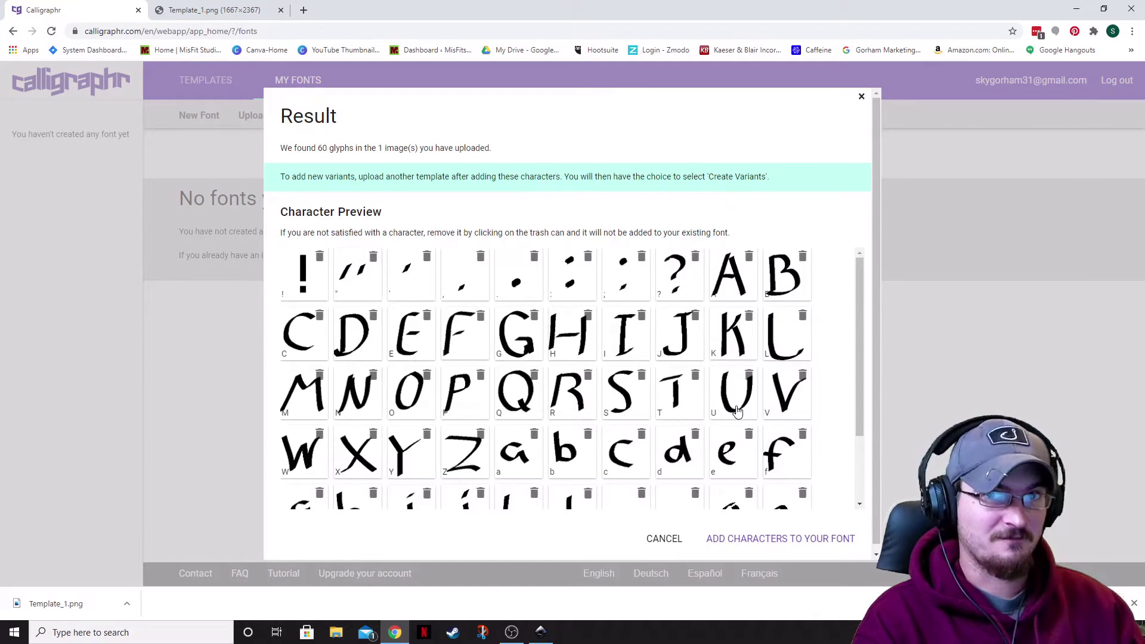
Add the 60 detected characters to MyFont.
left_click(762, 543)
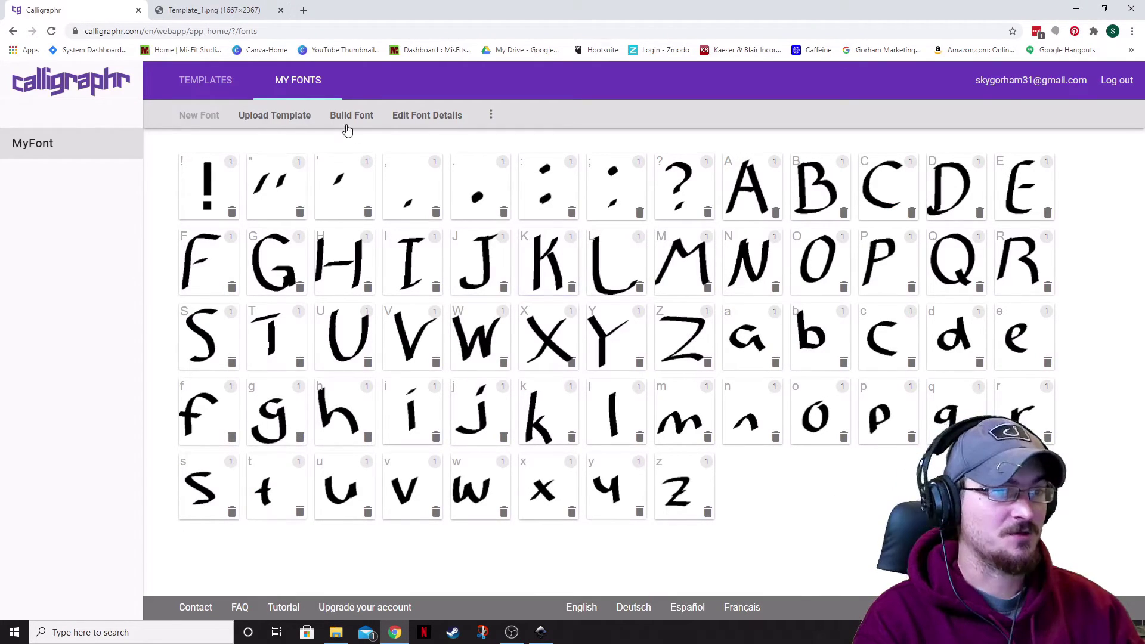
Open Build Font, rename the font to 'Trash Font', and build it.
left_click(352, 116)
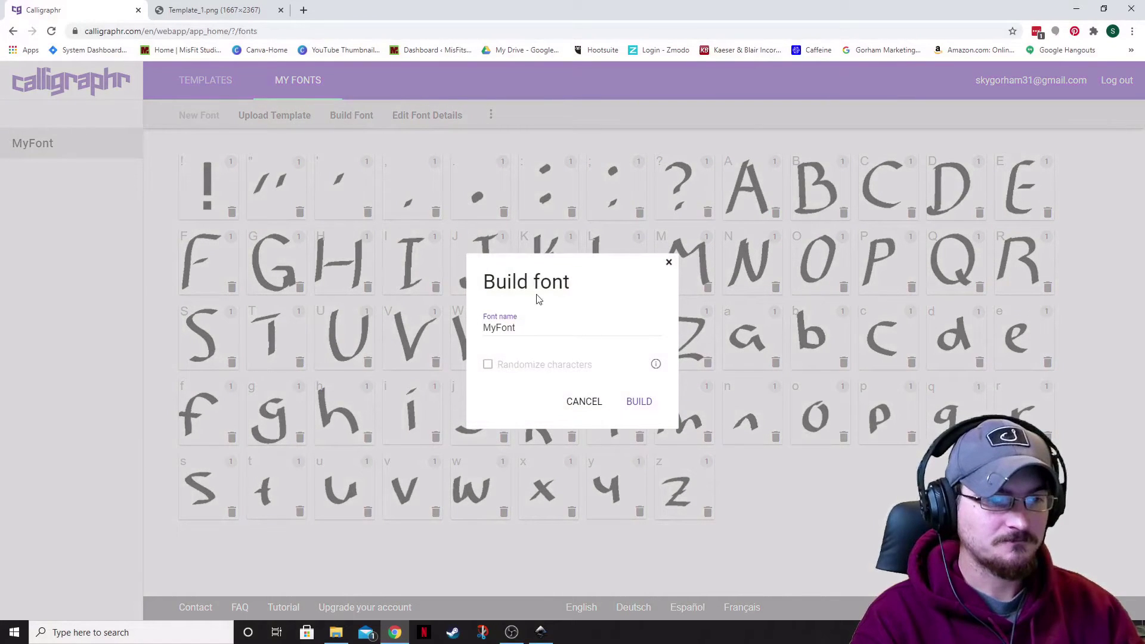
double_click(532, 327)
type("ra")
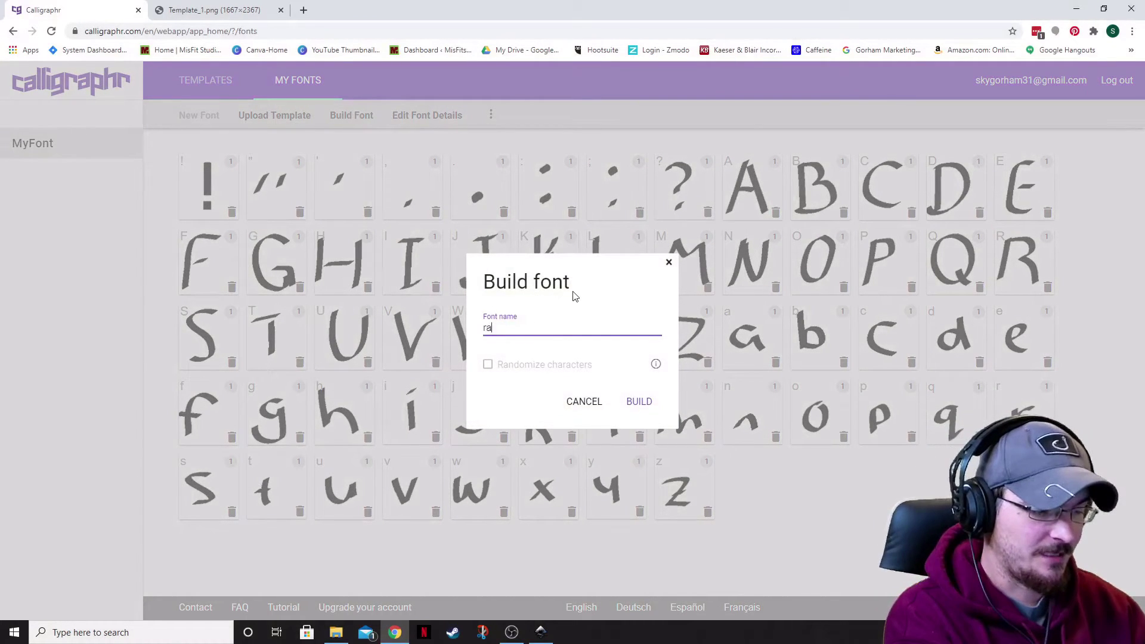
type("Tra")
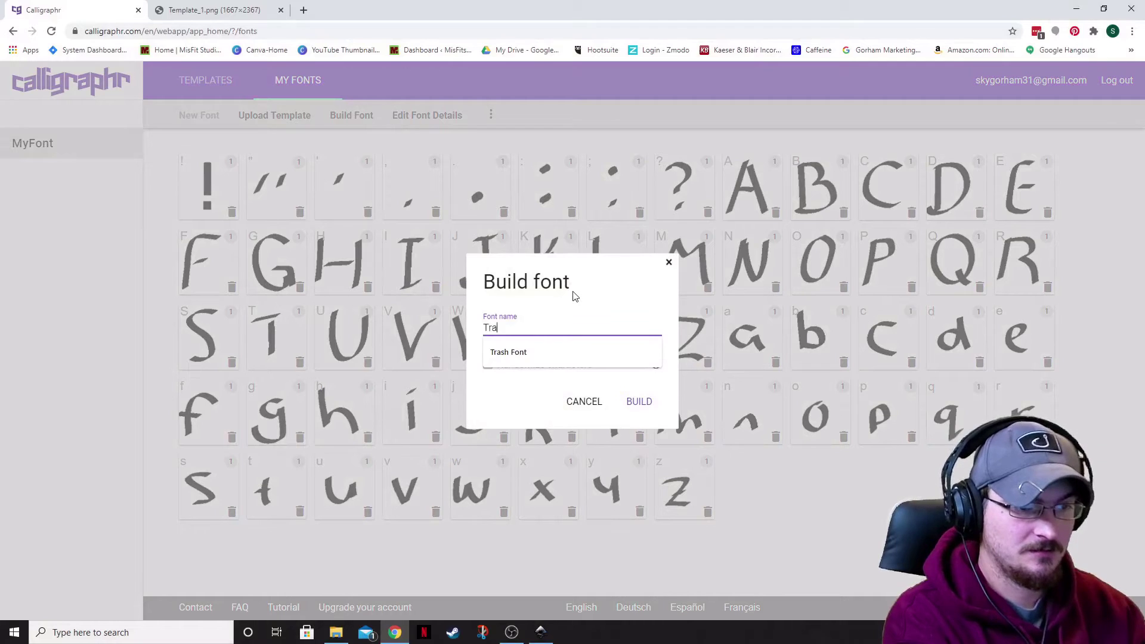
type("sh Font")
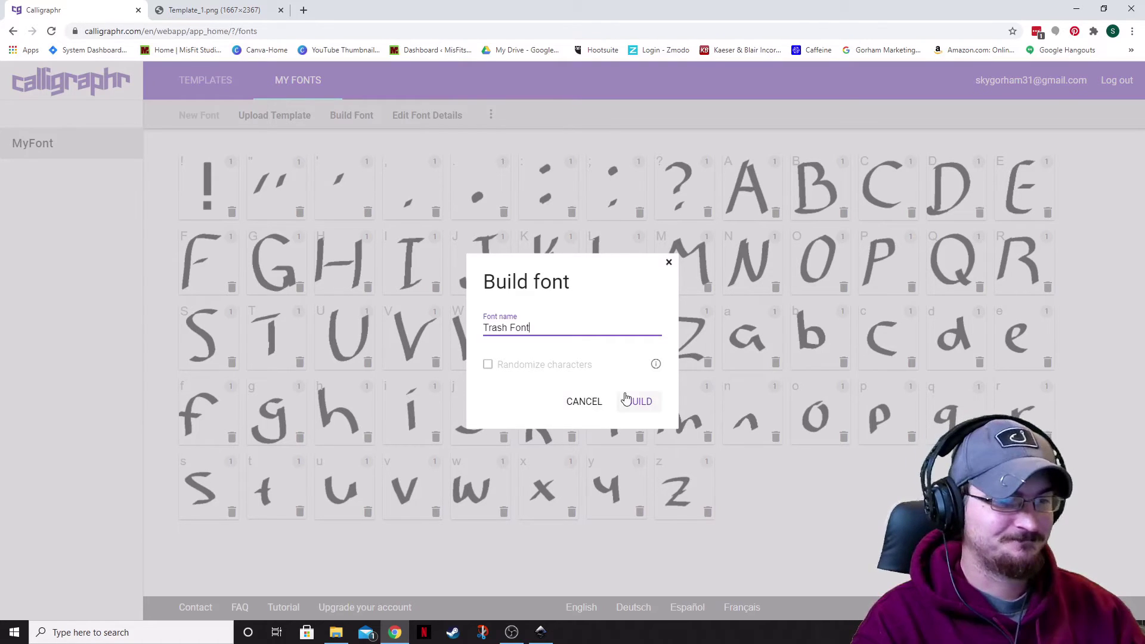
left_click(637, 402)
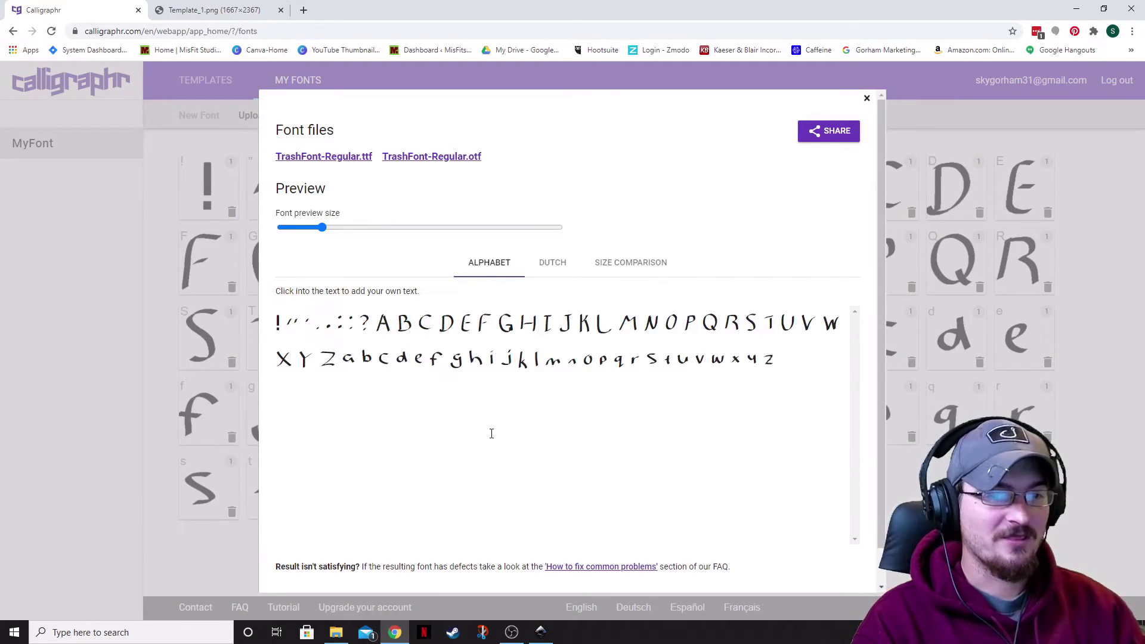
Compare the glyph sizes, download TrashFont-Regular.ttf, and close the Font files window.
left_click(642, 274)
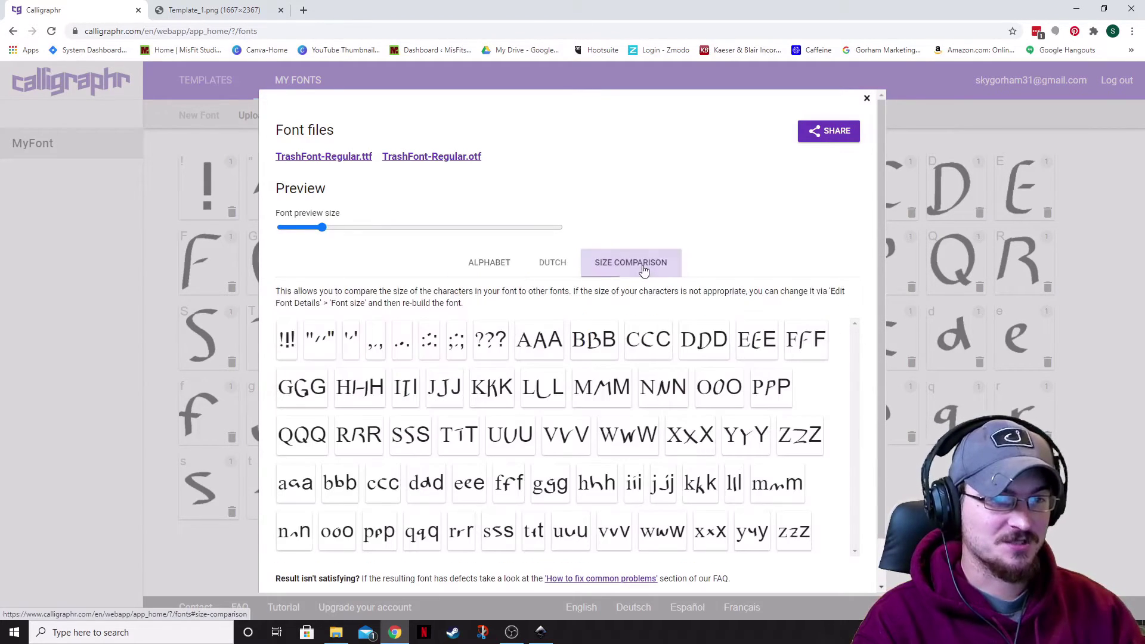
scroll(538, 552, "down", 1)
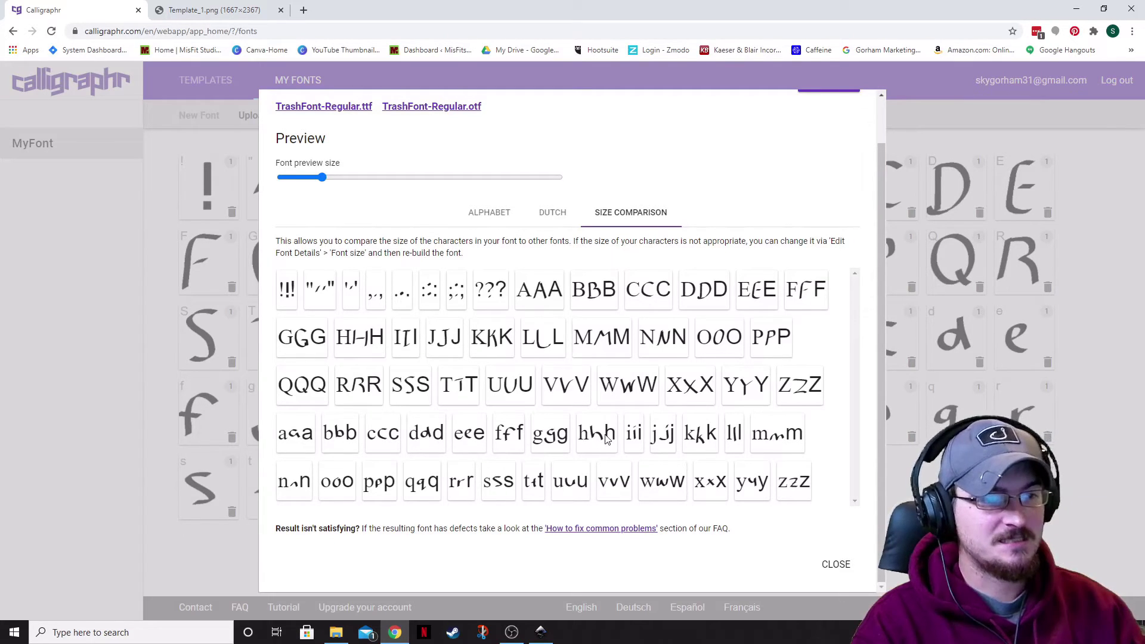
scroll(531, 453, "up", 1)
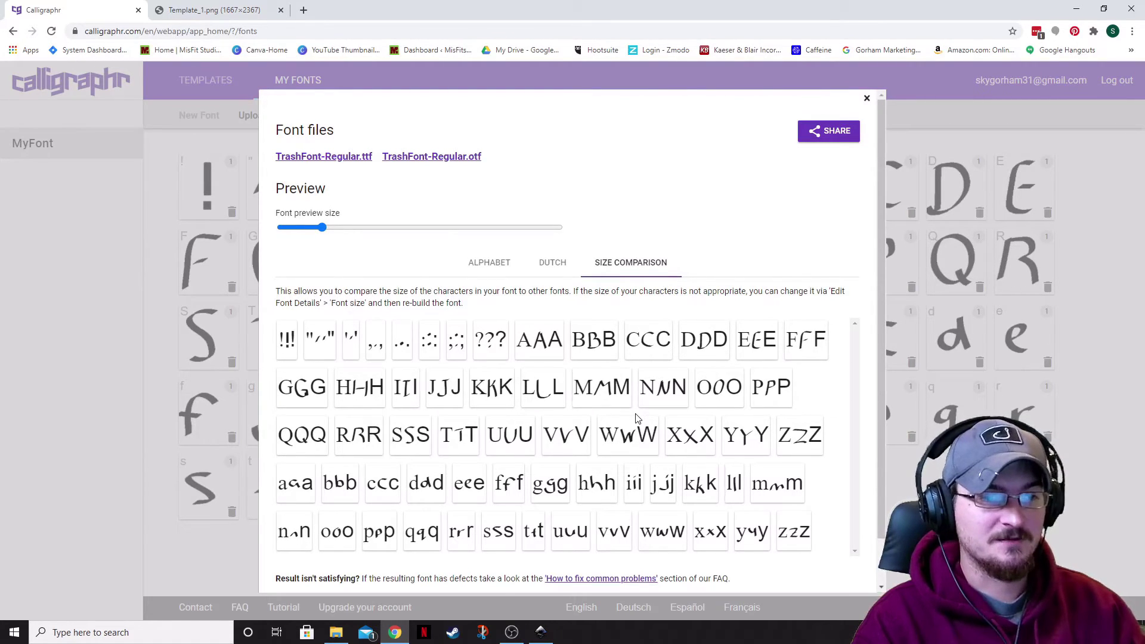
scroll(607, 404, "down", 1)
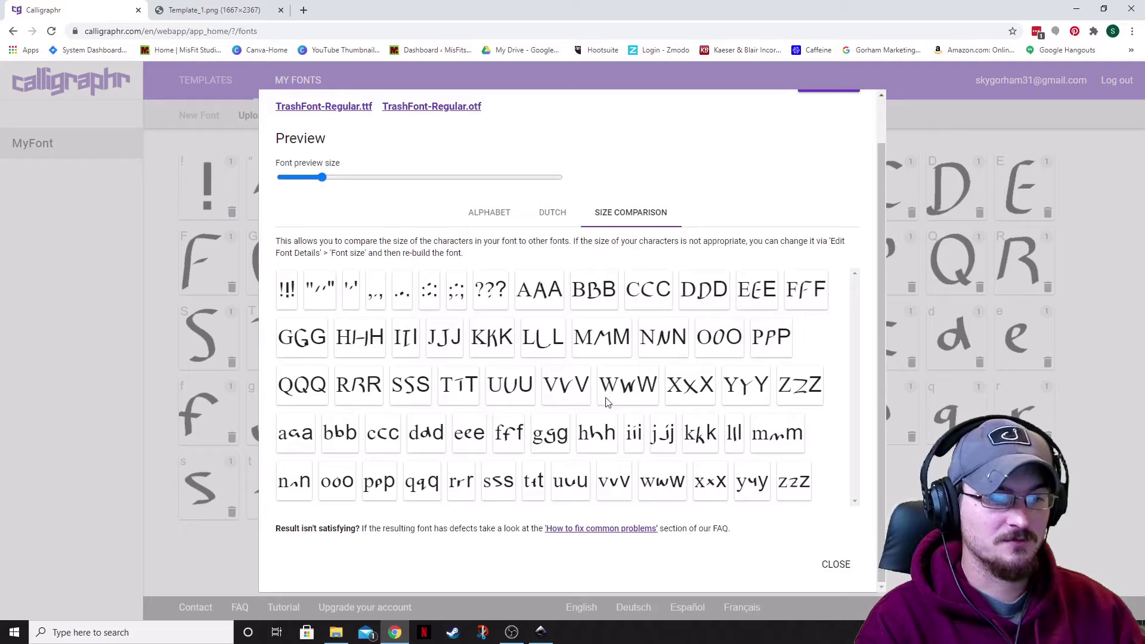
scroll(608, 409, "up", 1)
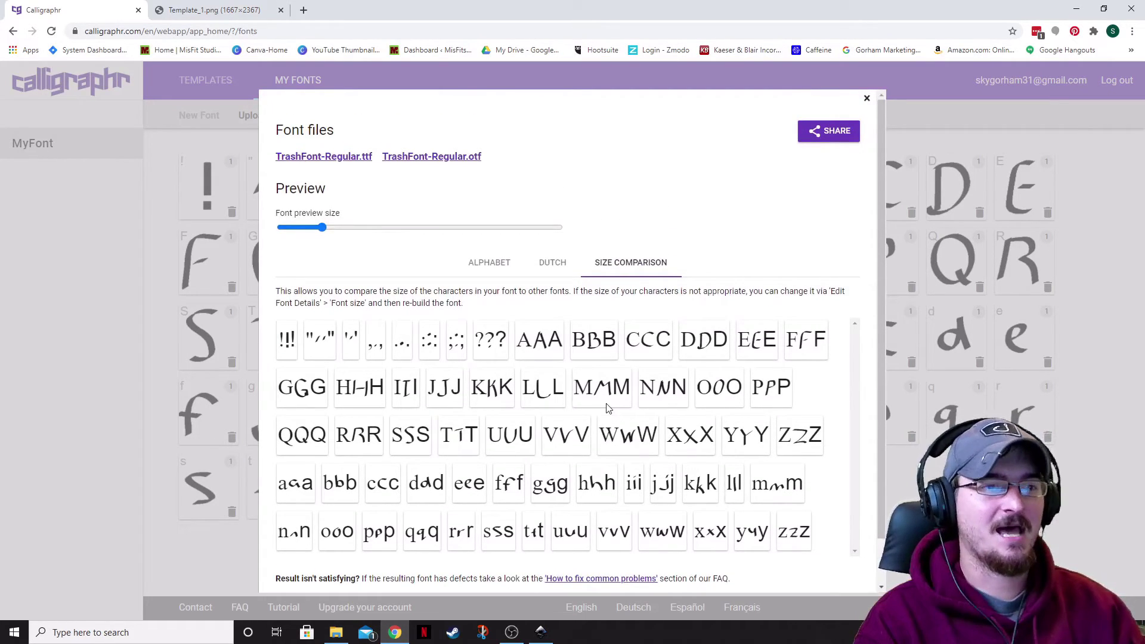
left_click(309, 161)
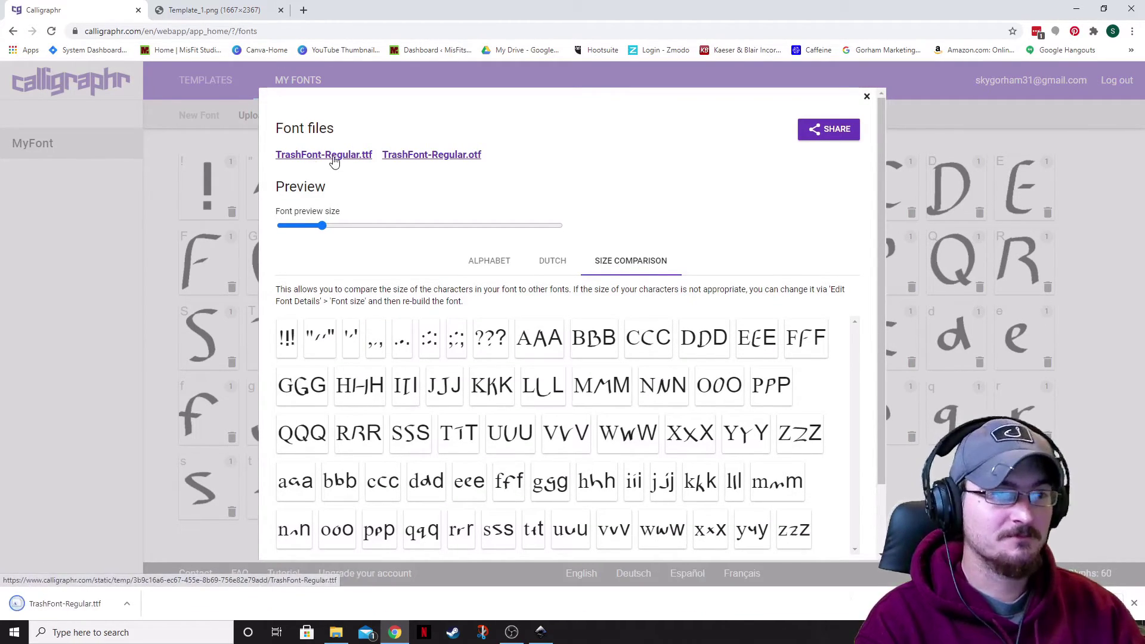
left_click(867, 96)
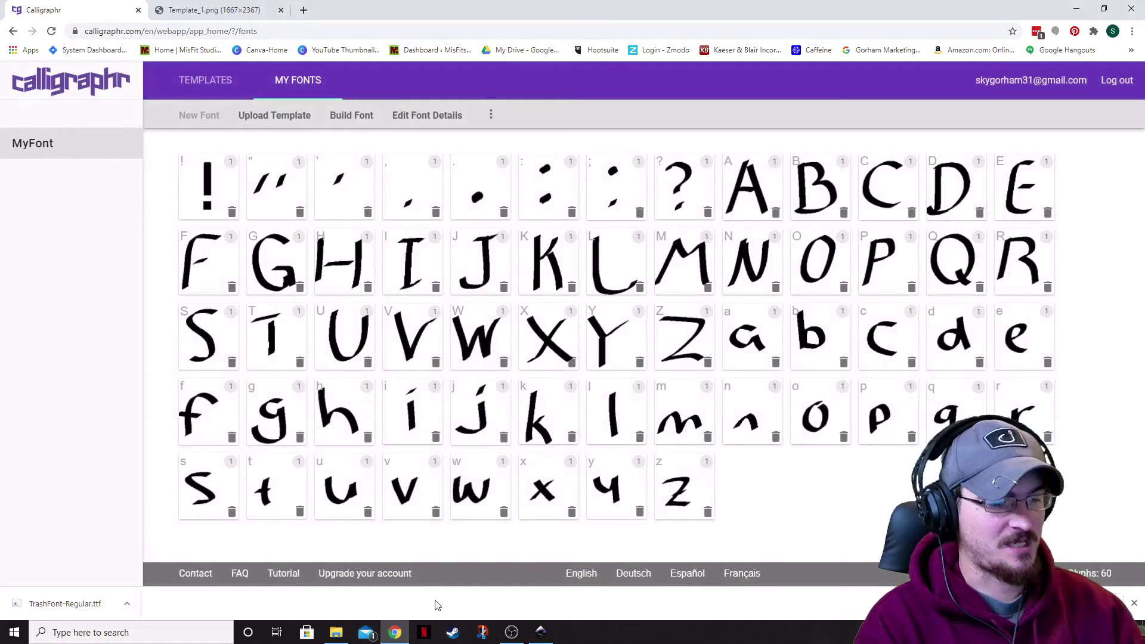
Preview the downloaded TrashFont-Regular font from the Downloads folder.
left_click(336, 632)
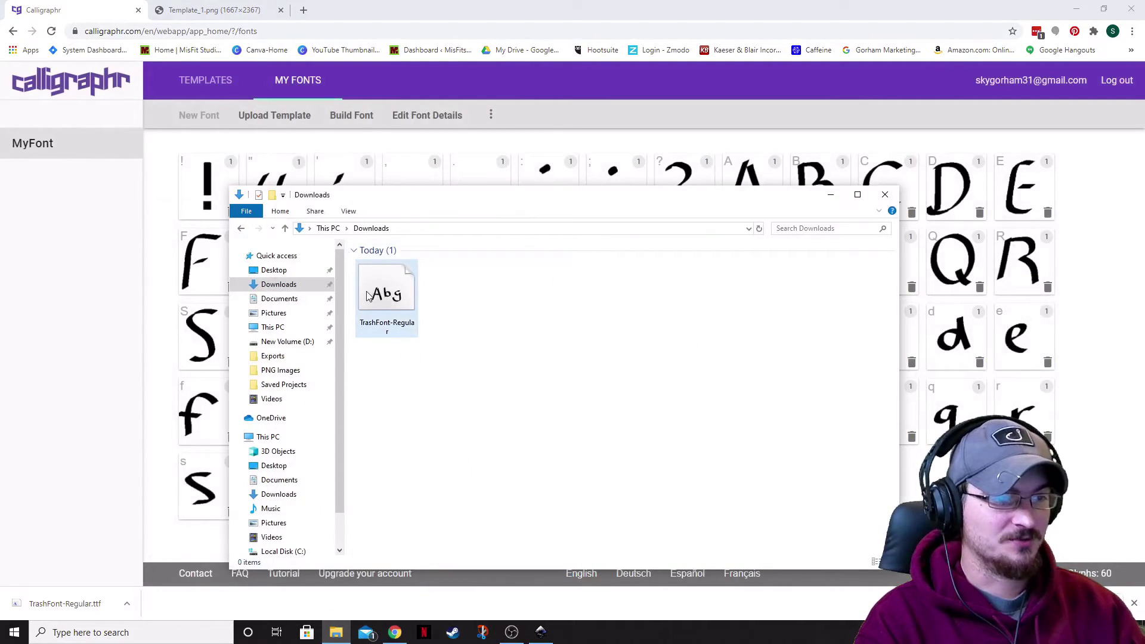
double_click(407, 286)
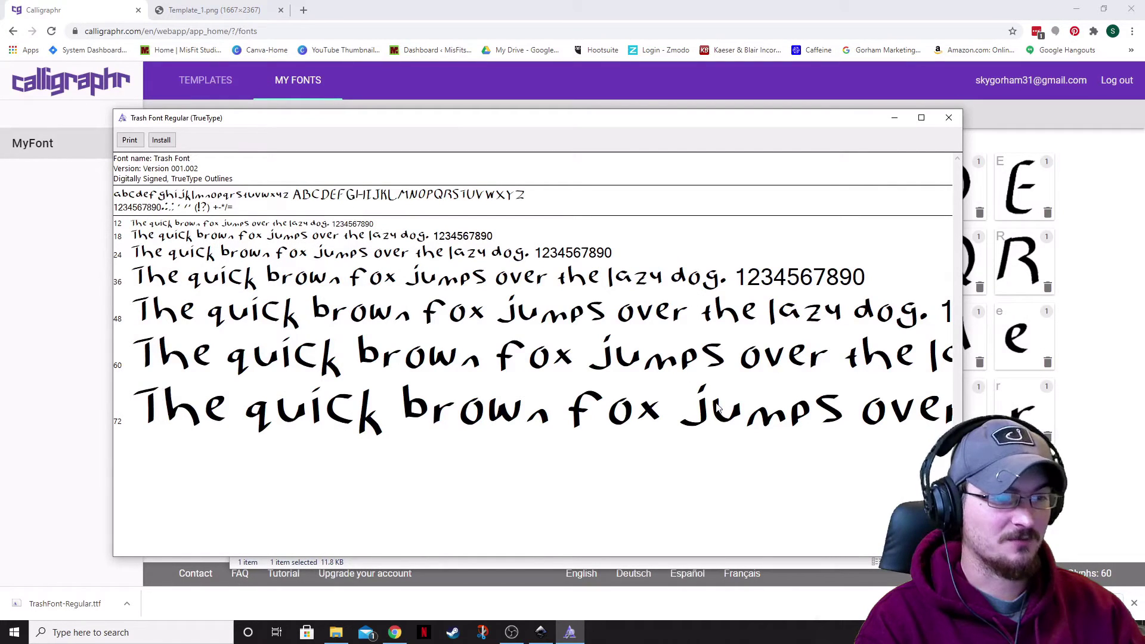
left_click(949, 118)
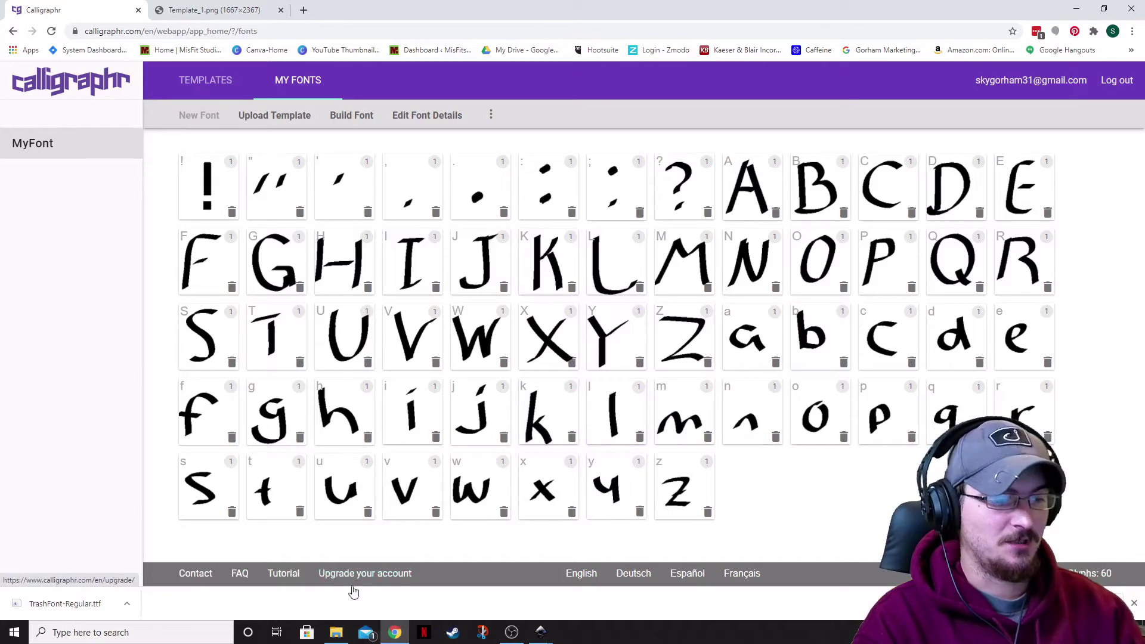
Navigate File Explorer to the C:\Program Files\Inkscape\etc\fonts folder.
left_click(336, 632)
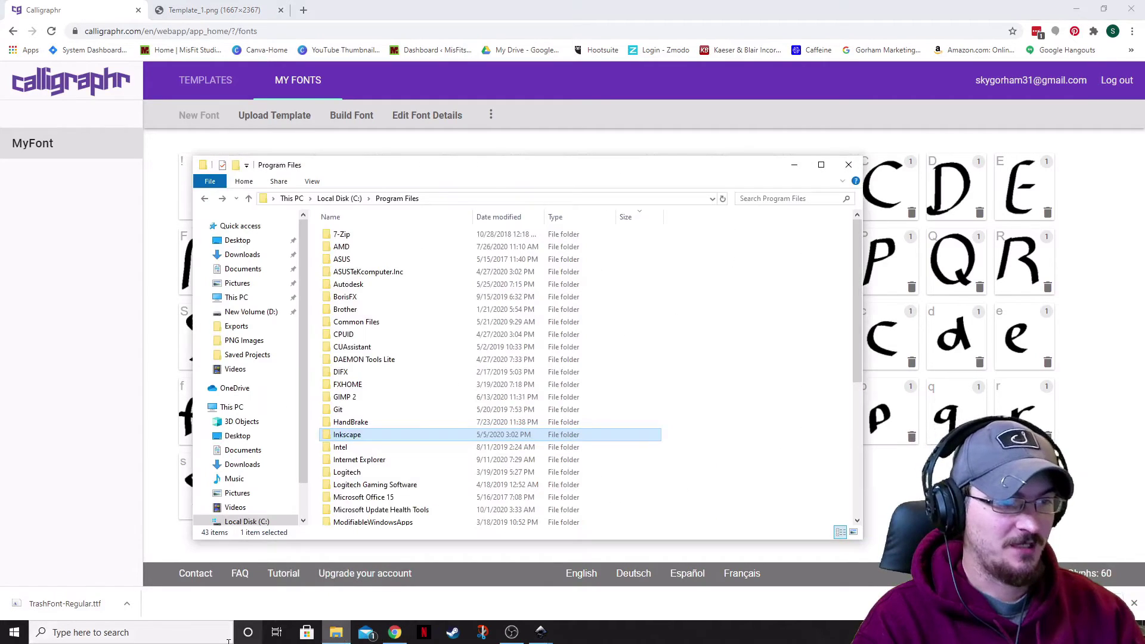
left_click(80, 463)
left_click(335, 632)
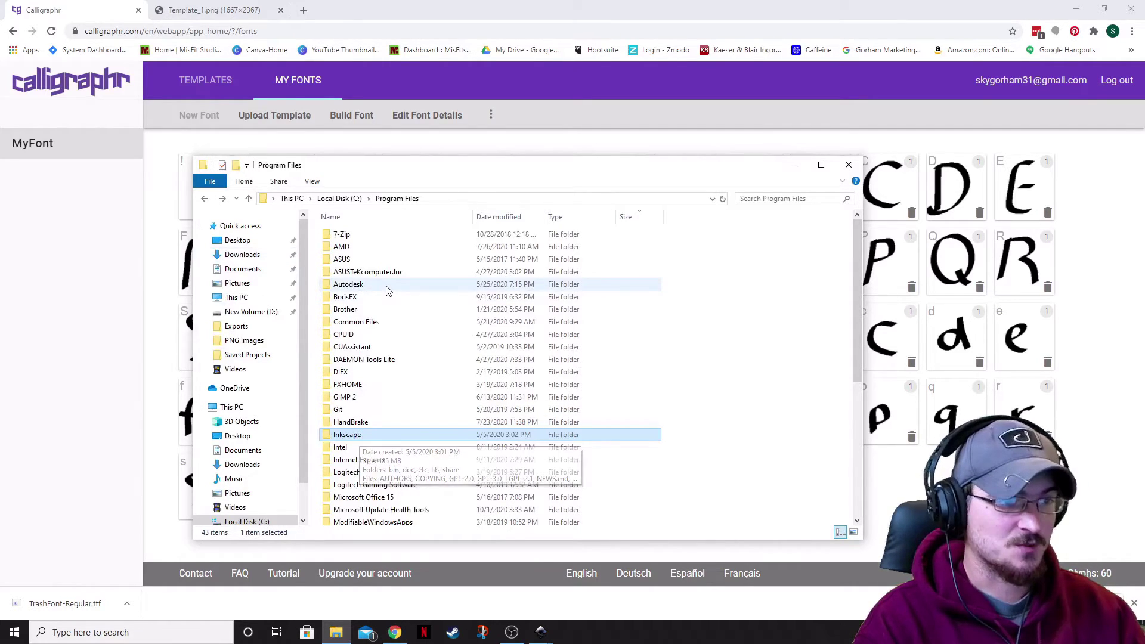
double_click(362, 436)
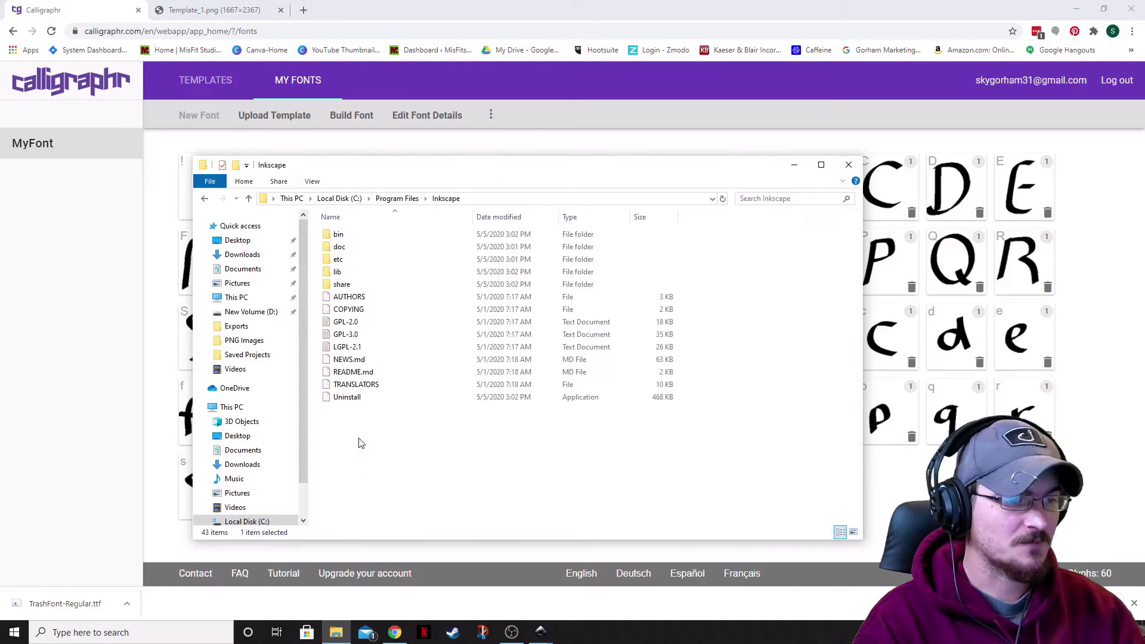
double_click(338, 273)
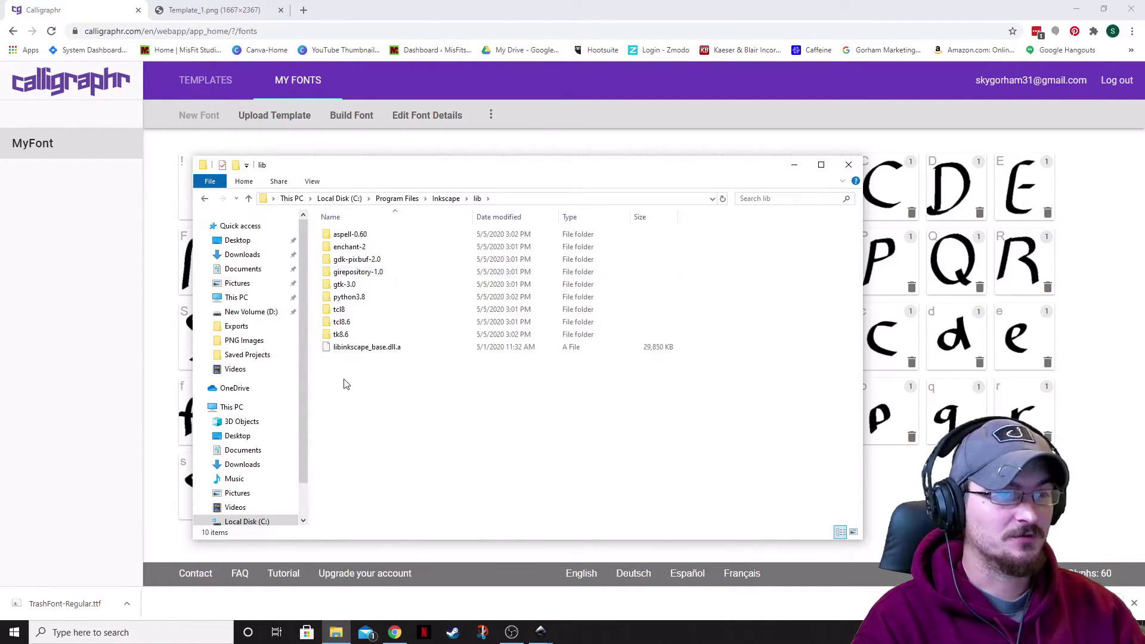
left_click(207, 197)
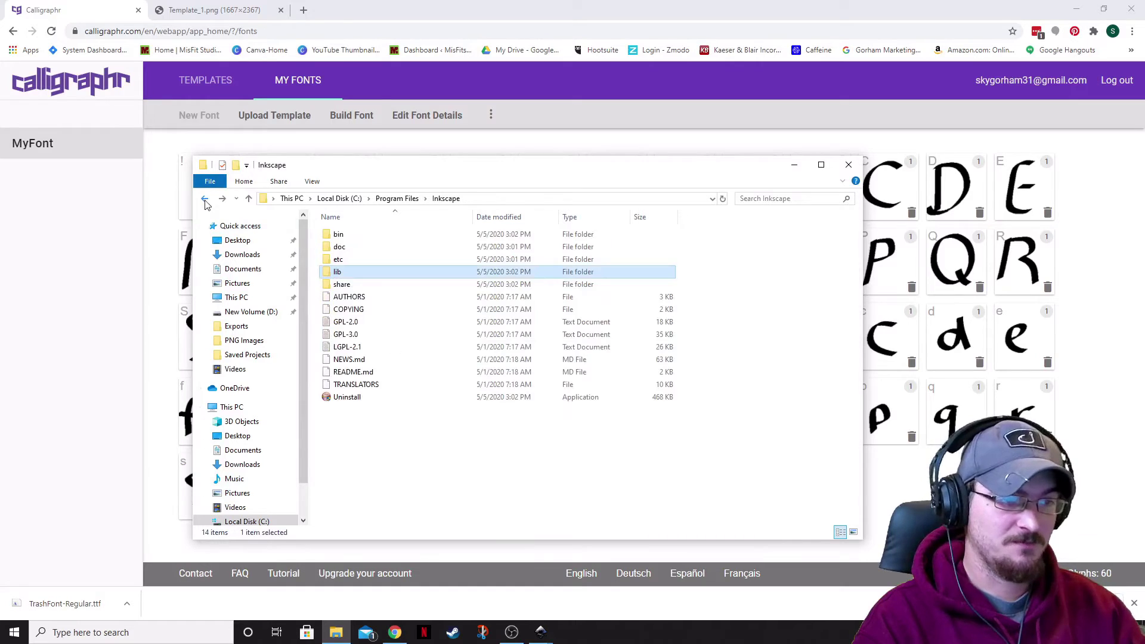
double_click(345, 263)
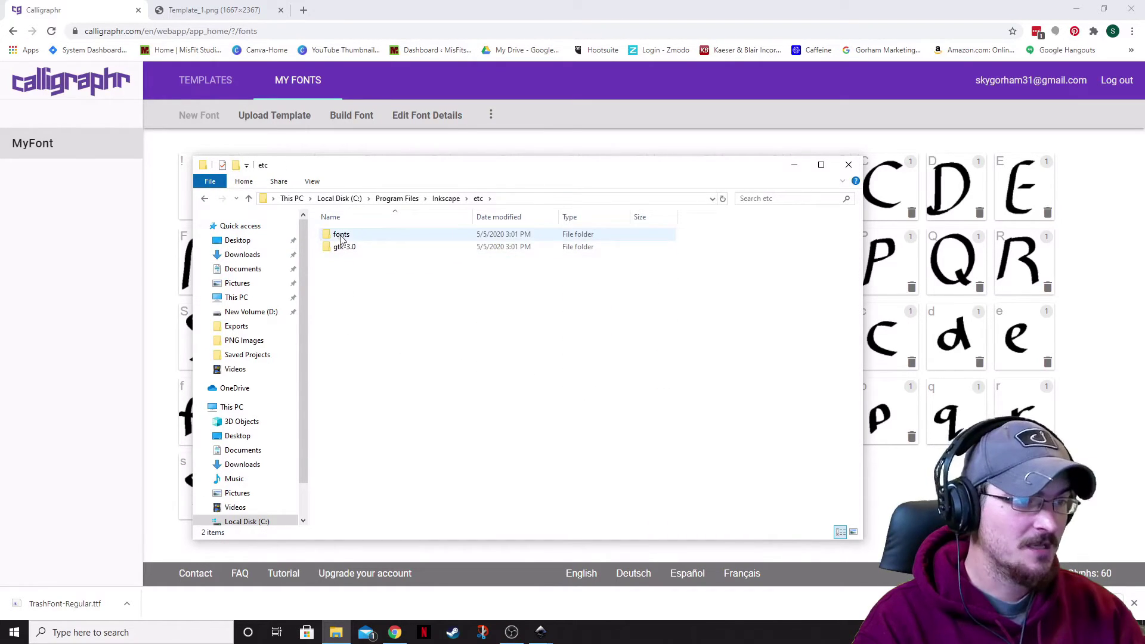
double_click(341, 235)
Paste TrashFont-Regular into the fonts folder and install it, replacing the existing version.
right_click(346, 272)
key("p")
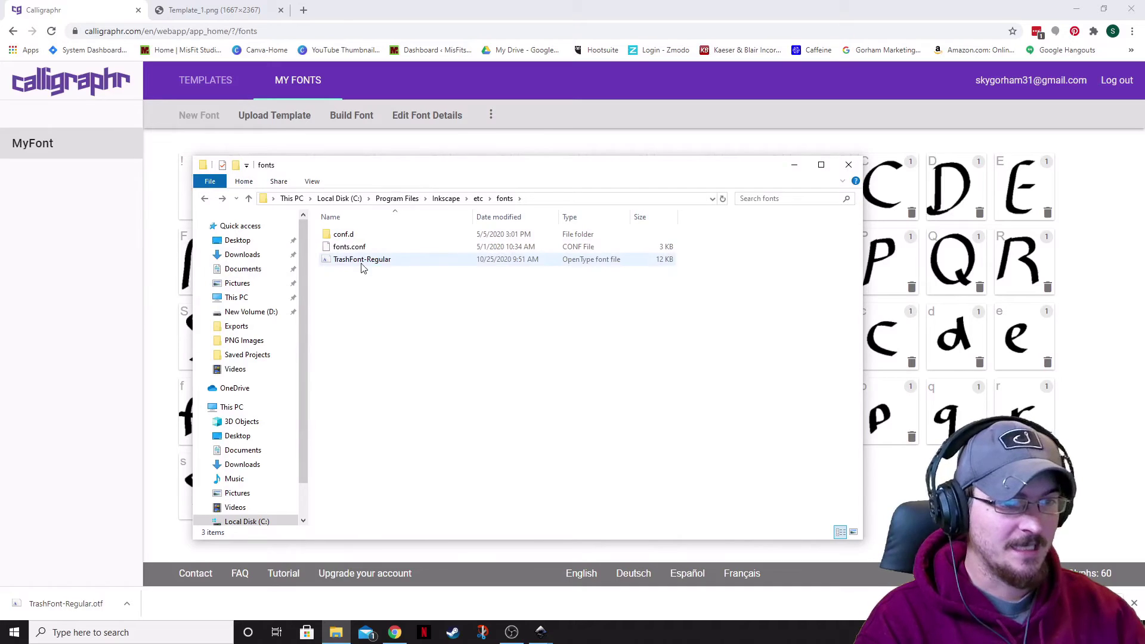
right_click(365, 262)
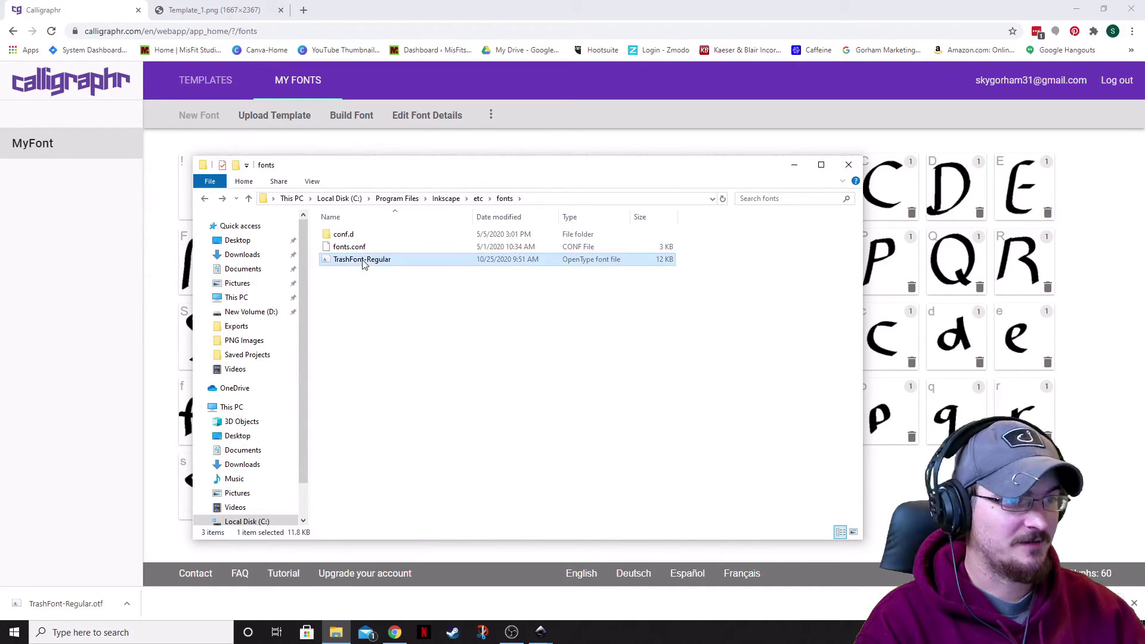
left_click(250, 295)
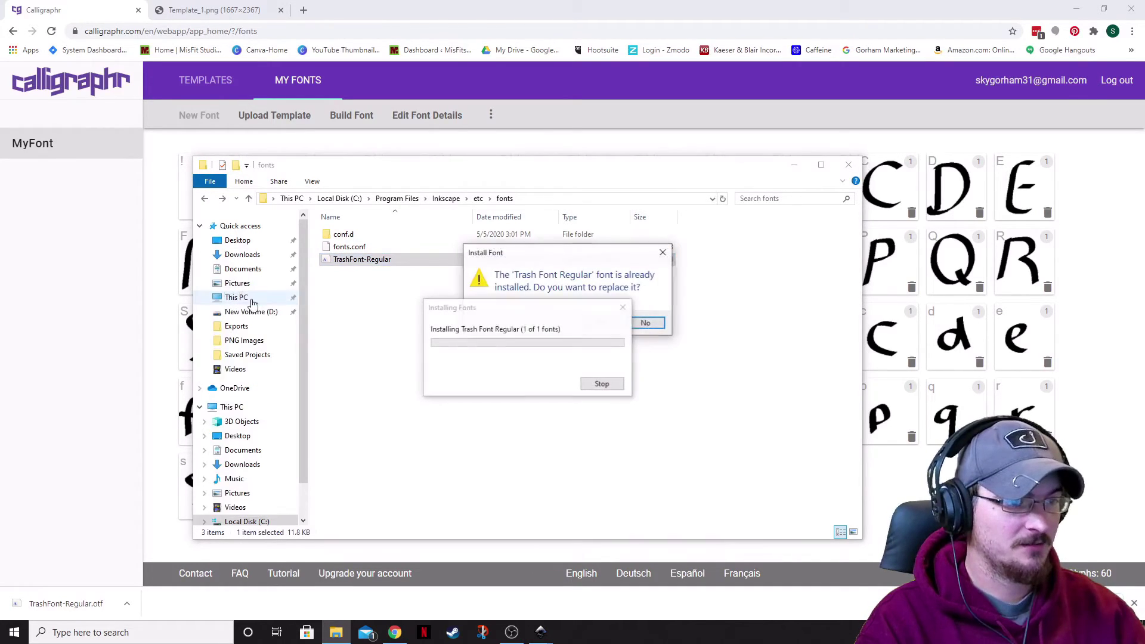
left_click(601, 323)
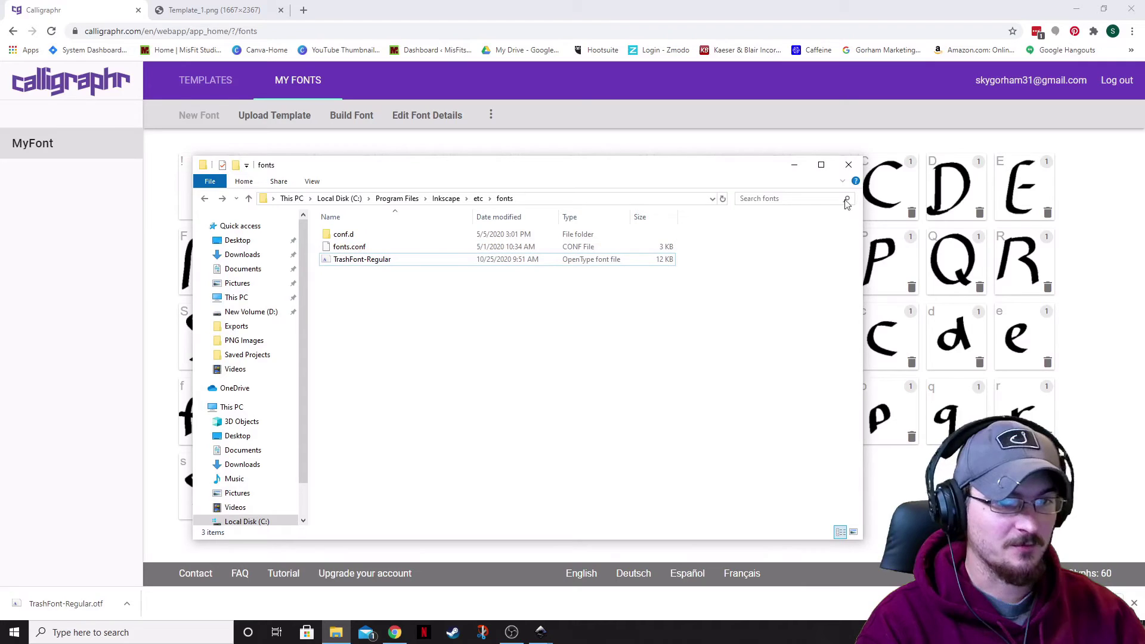
left_click(849, 166)
key("super+d")
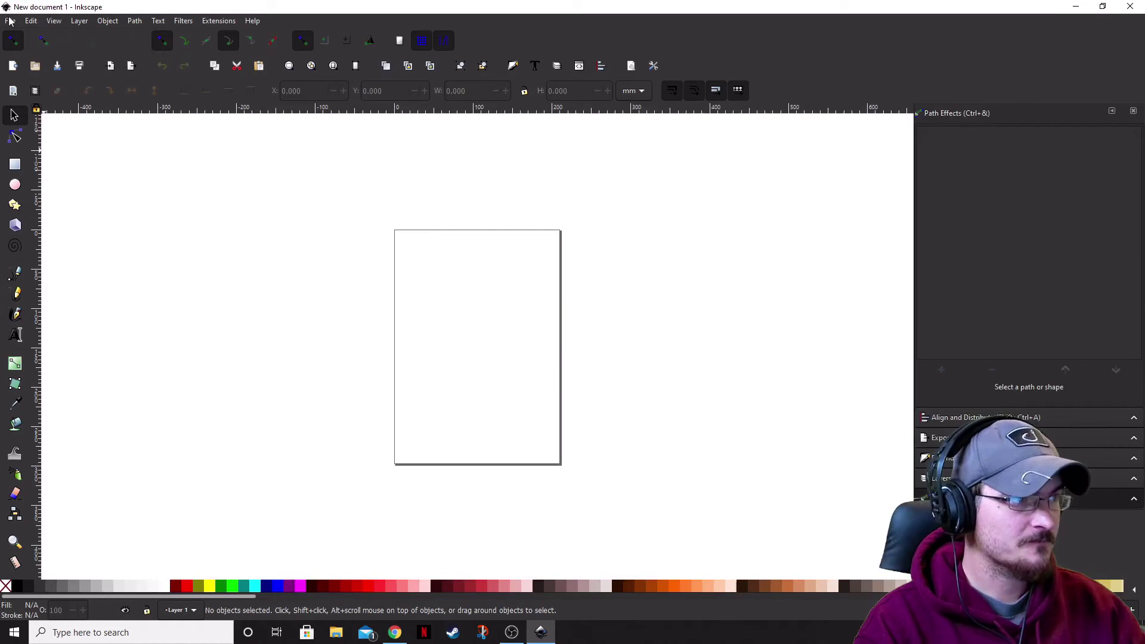
Create a text object reading 'Trash Font' and enlarge it about ninefold.
left_click(10, 21)
left_click(248, 295)
left_click(16, 334)
left_click(297, 268)
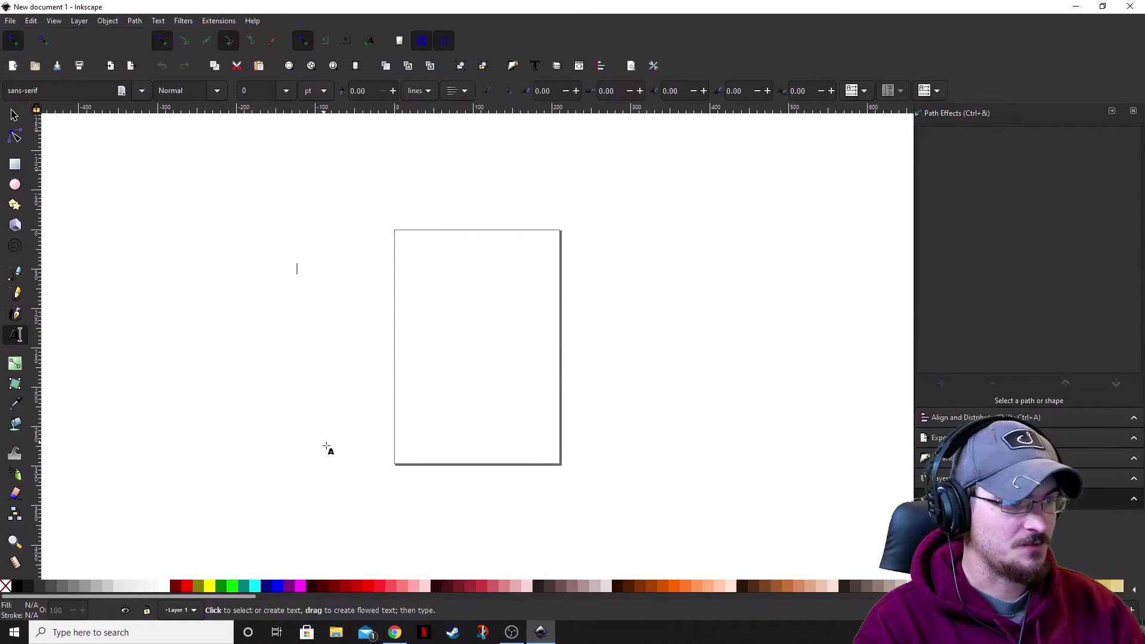
type("Trash Font")
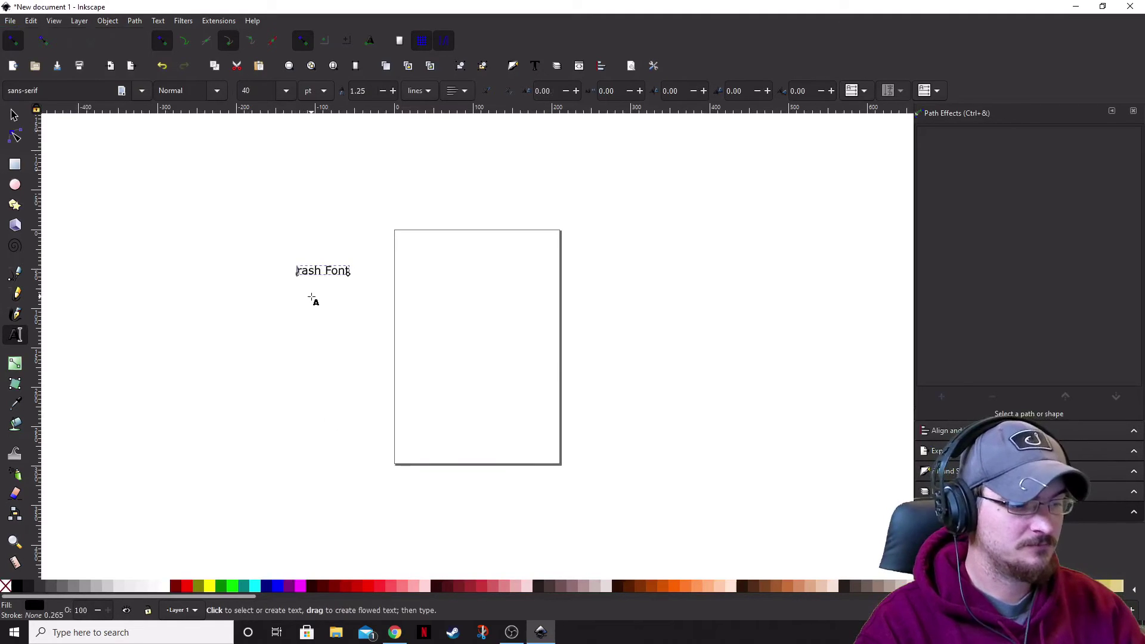
left_click(14, 115)
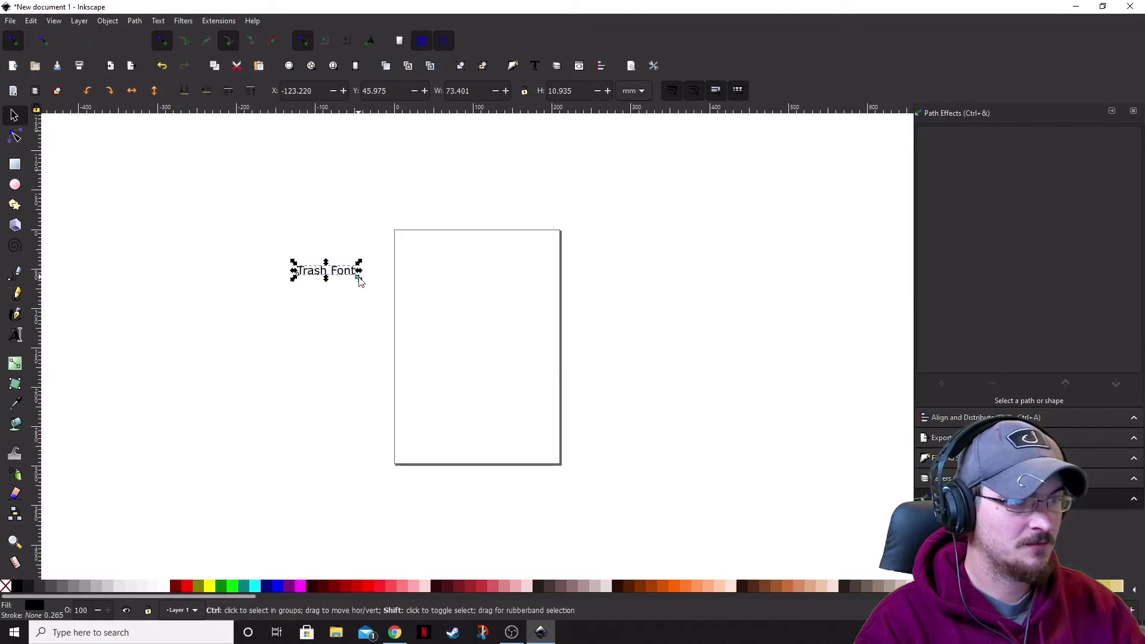
left_click_drag(360, 280, 579, 396)
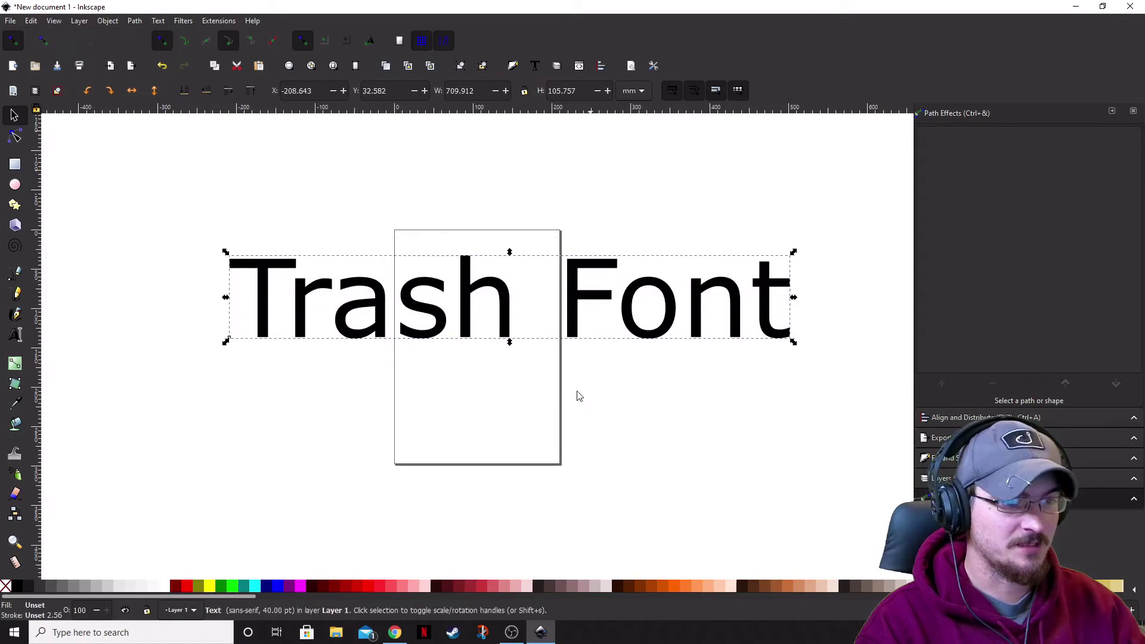
Apply the Trash Font family to the text through the Text and Font settings.
left_click(535, 66)
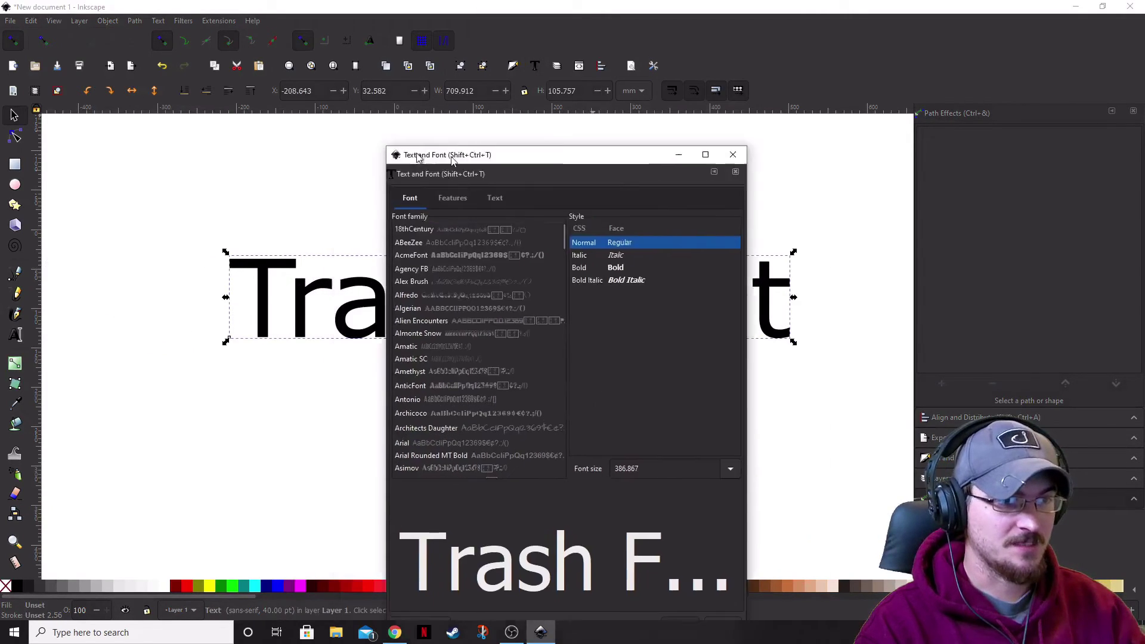
left_click_drag(417, 157, 744, 62)
left_click(745, 265)
type("y")
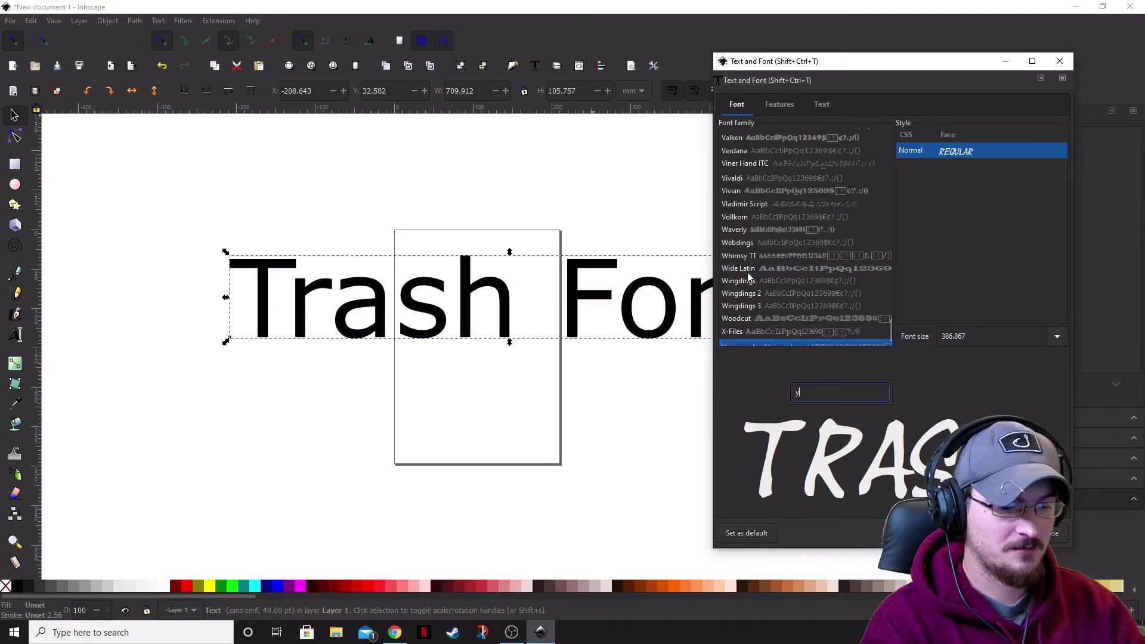
type("tr")
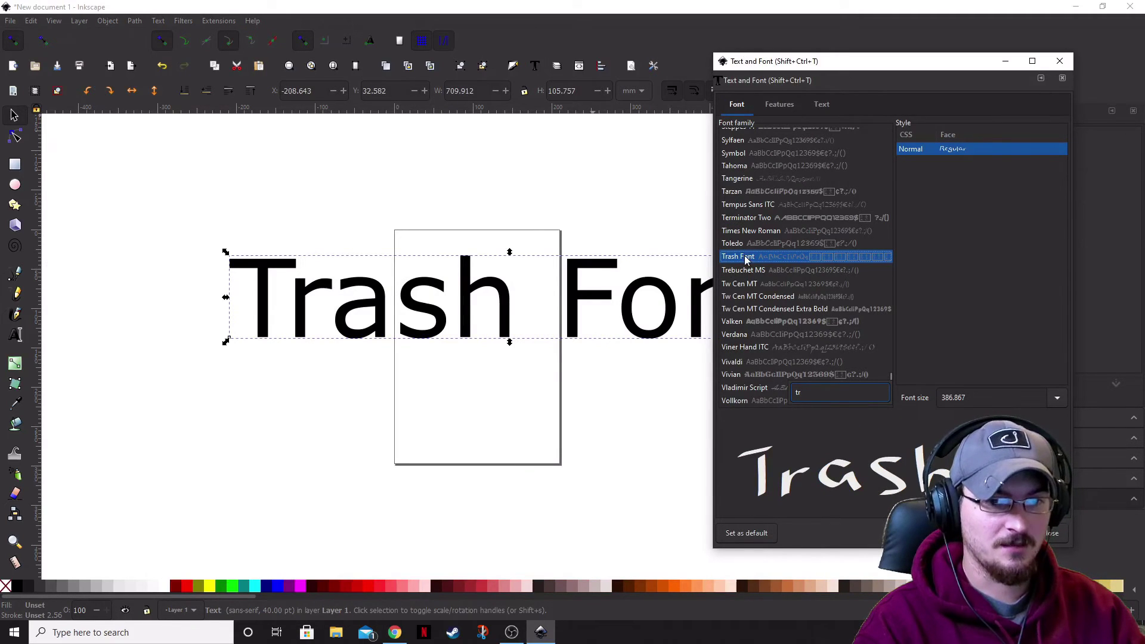
left_click(745, 259)
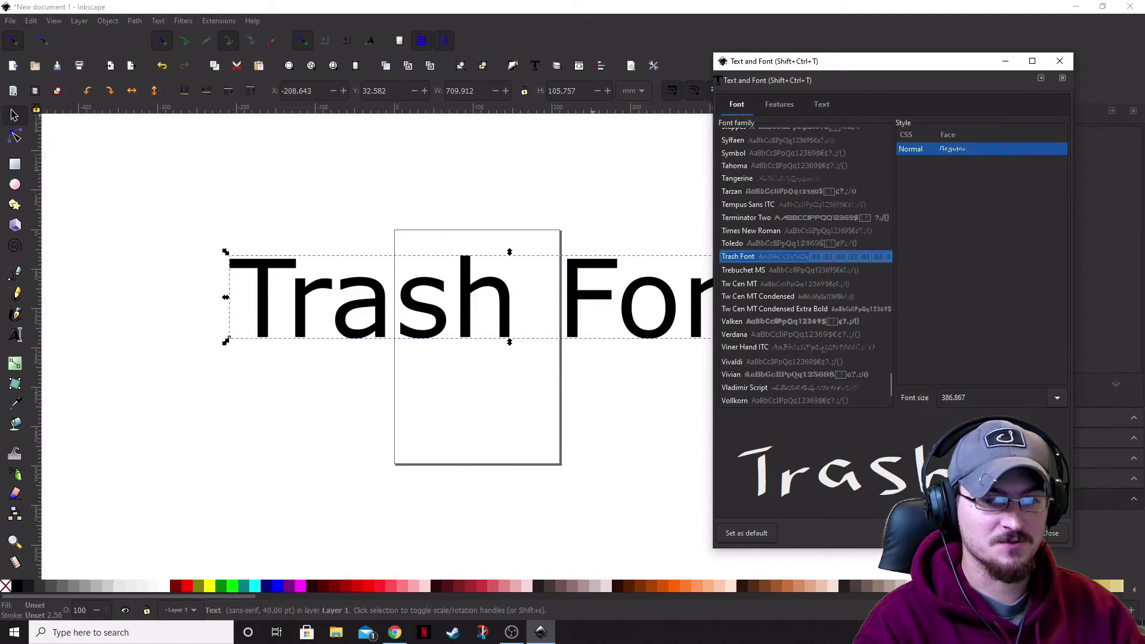
left_click(1007, 533)
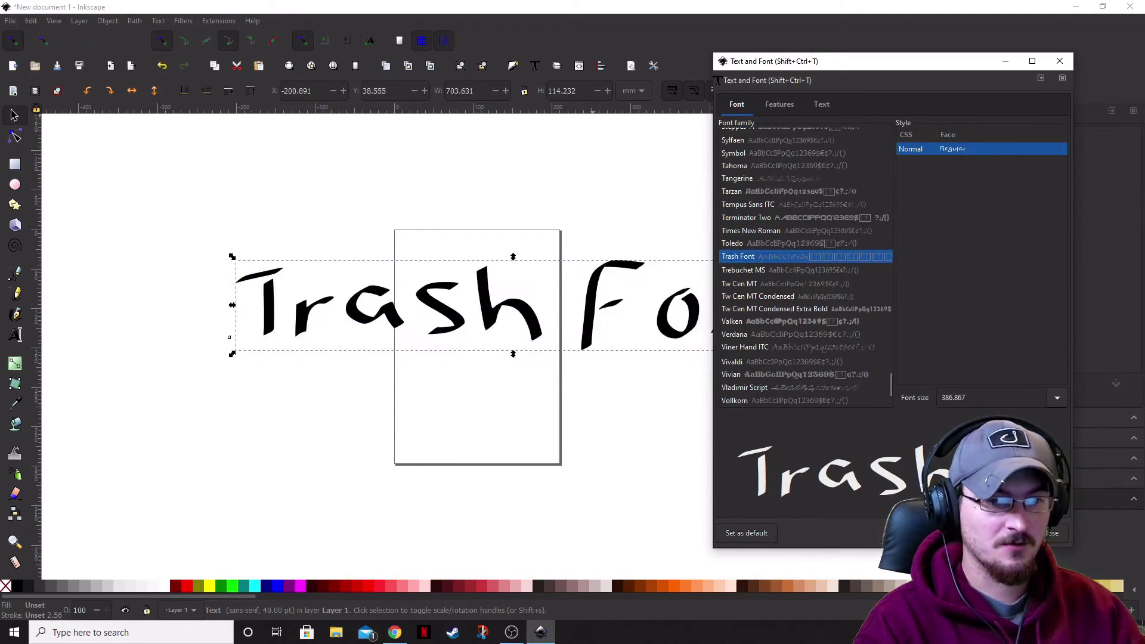
left_click(1066, 536)
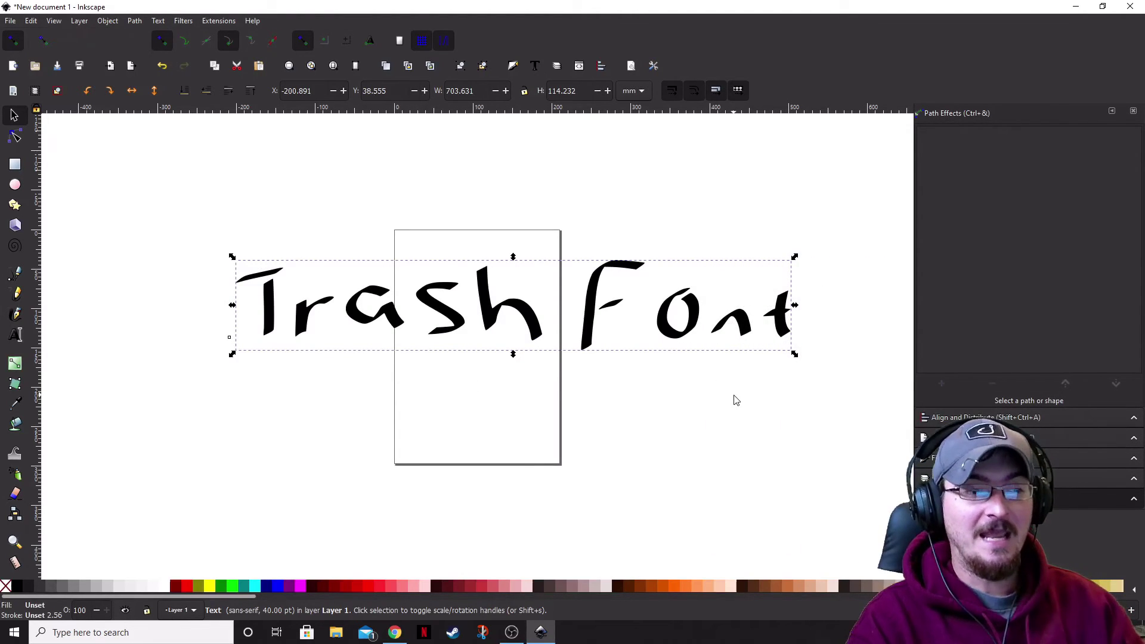